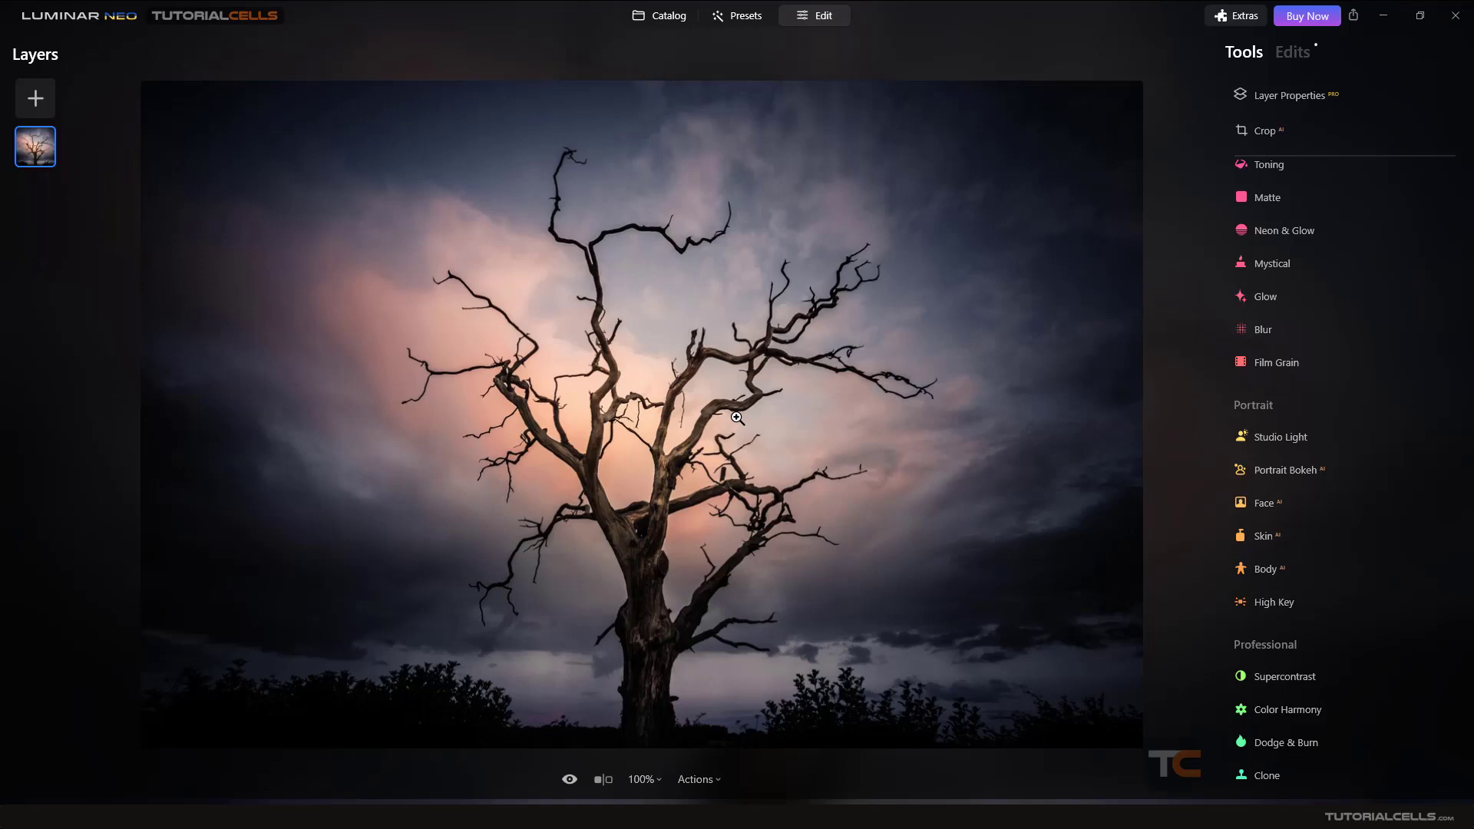
Open the Neon & Glow effect and review its masking options and its freehand and object neon modes.
click(1285, 231)
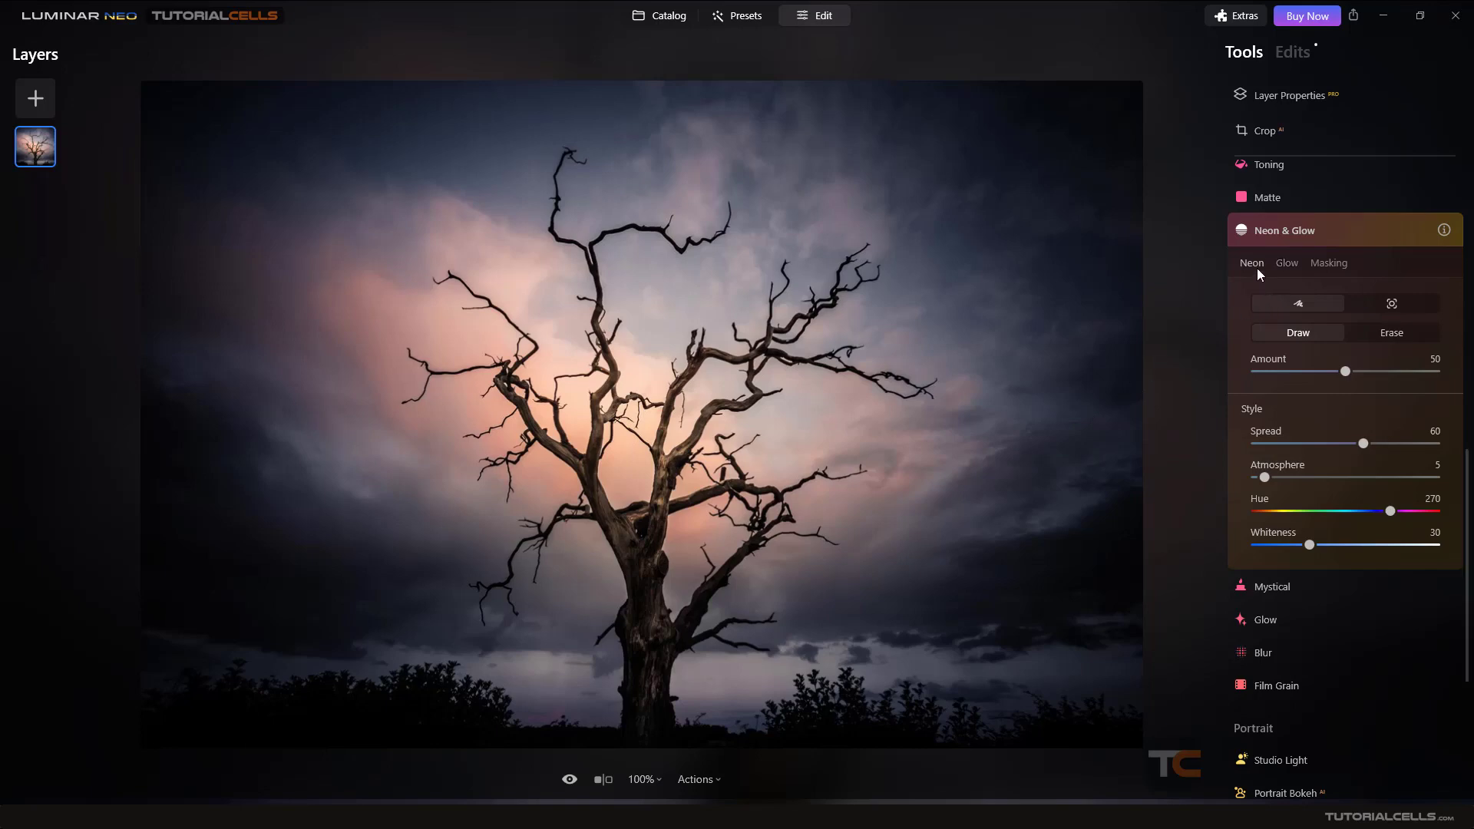
scroll(1297, 262, down, 1)
click(1331, 245)
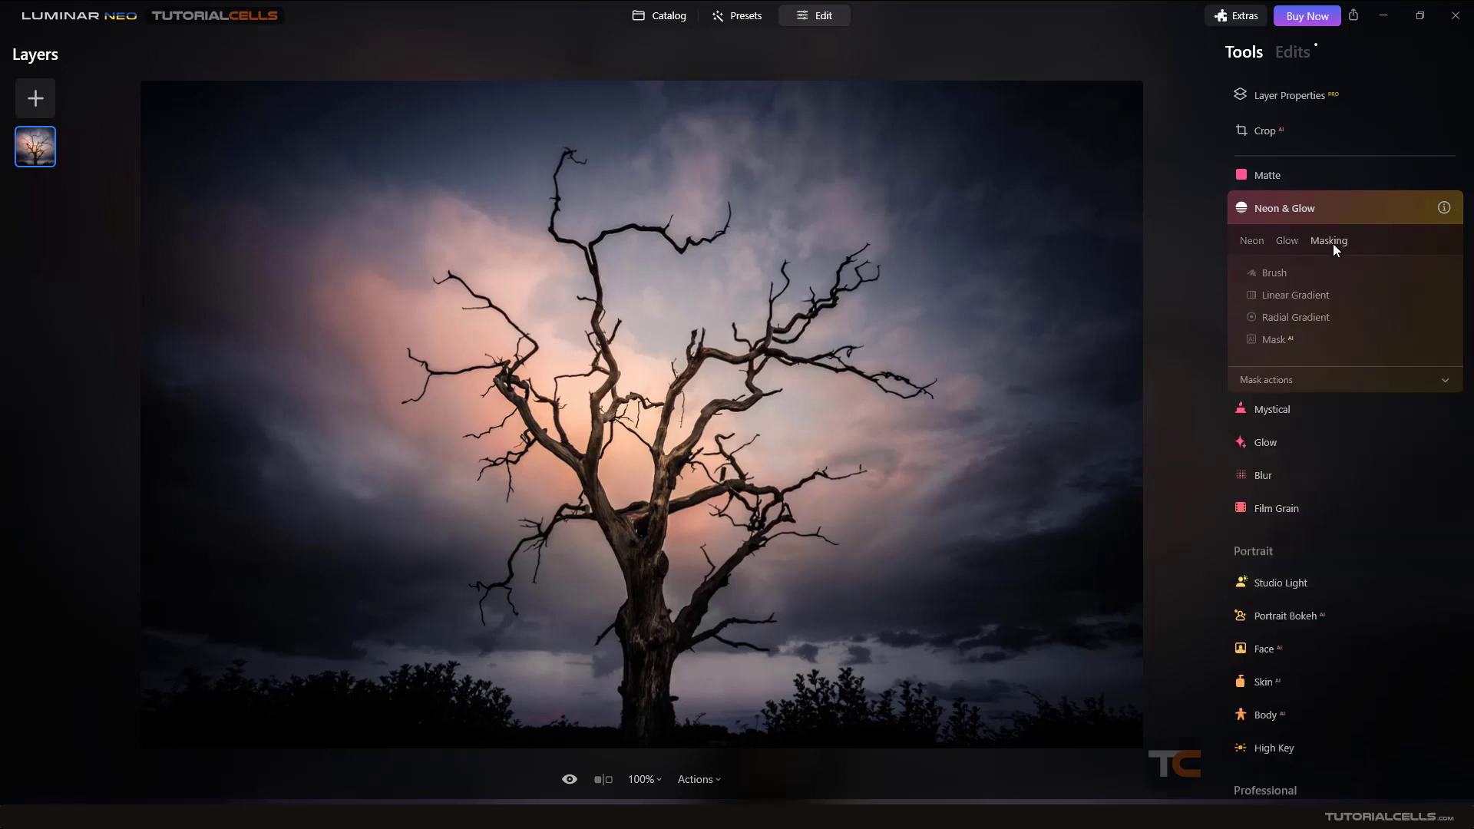
click(1247, 251)
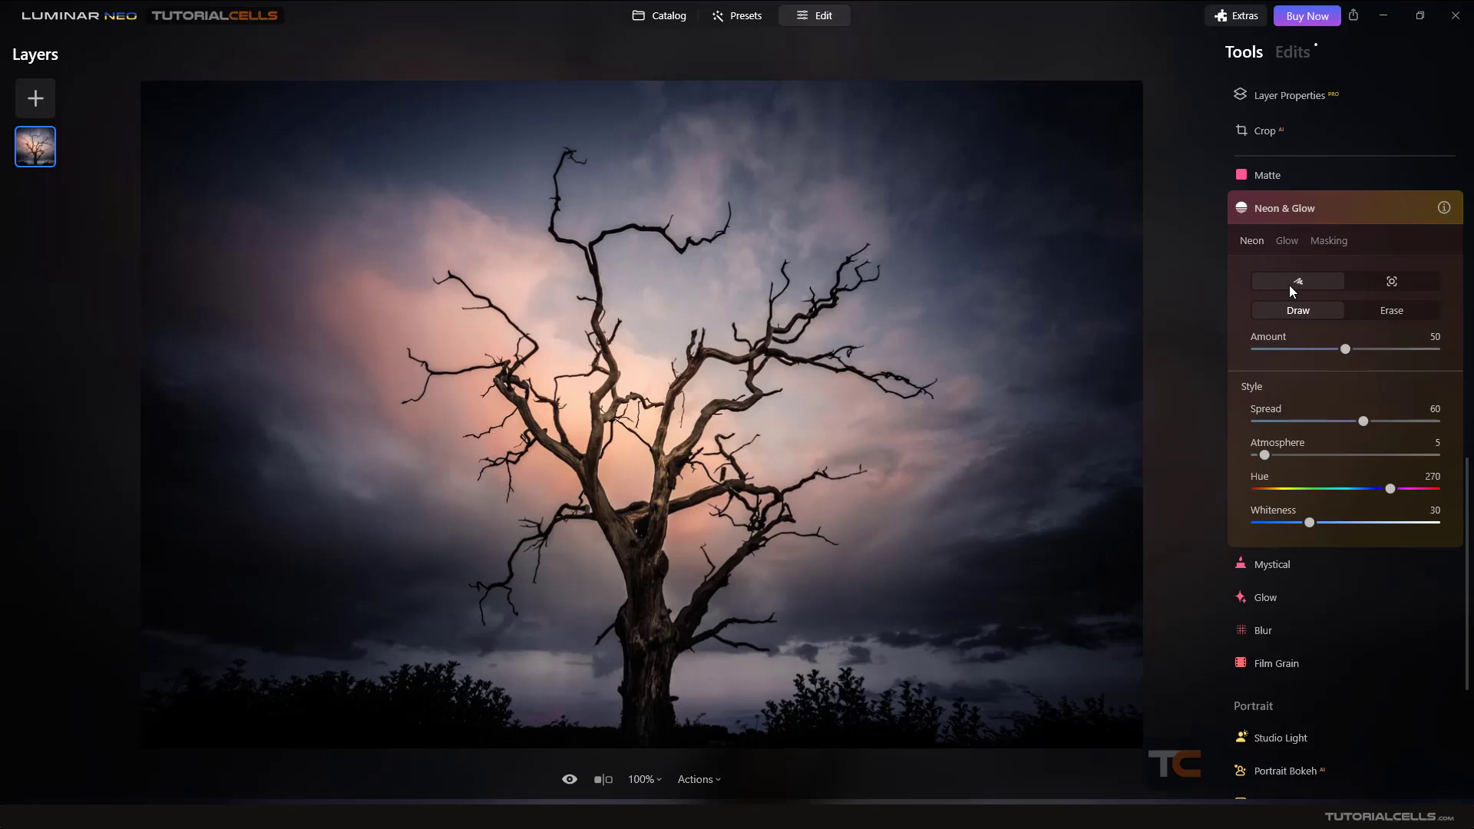
click(1371, 283)
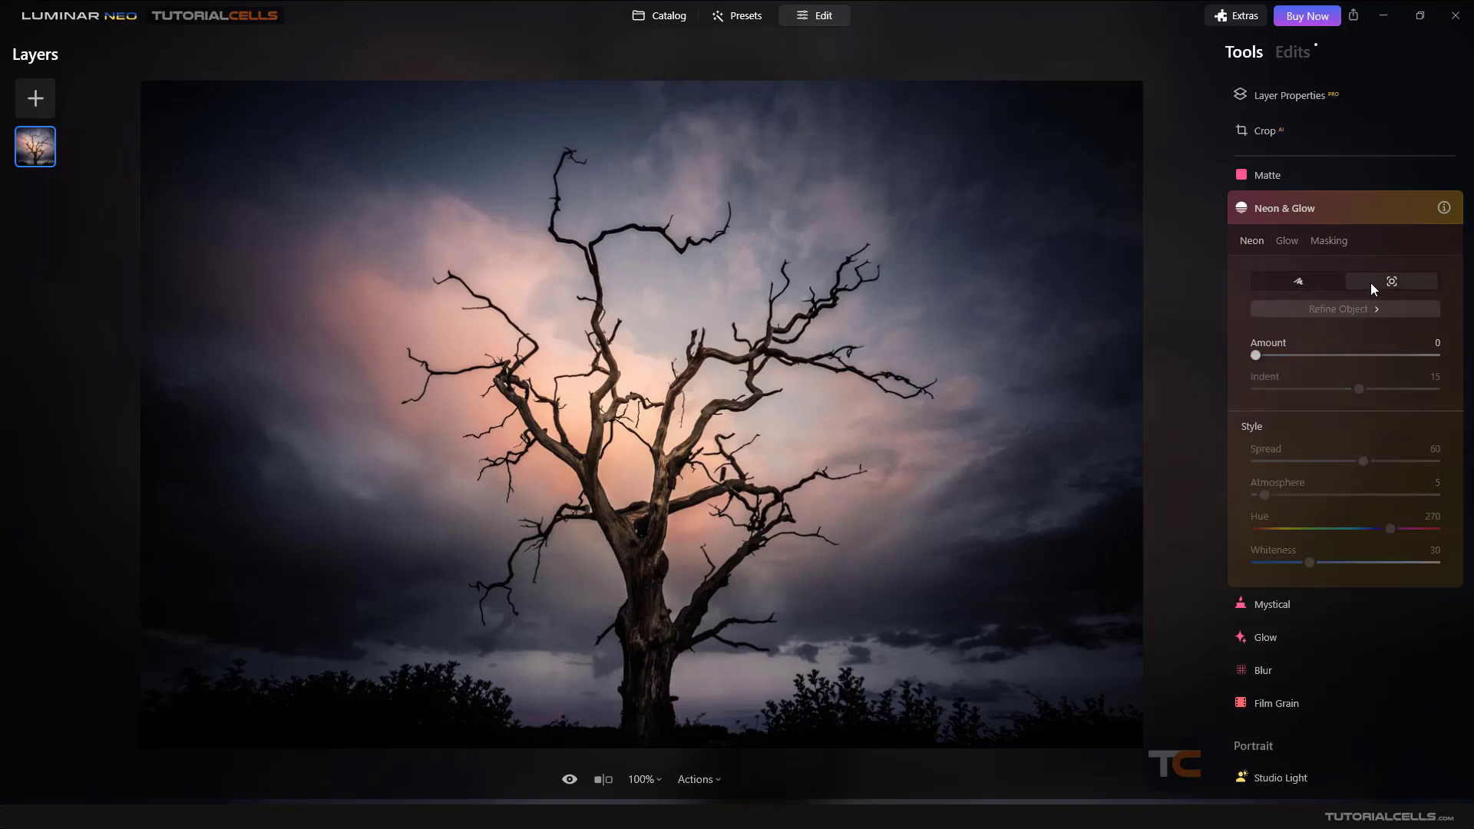
click(1321, 288)
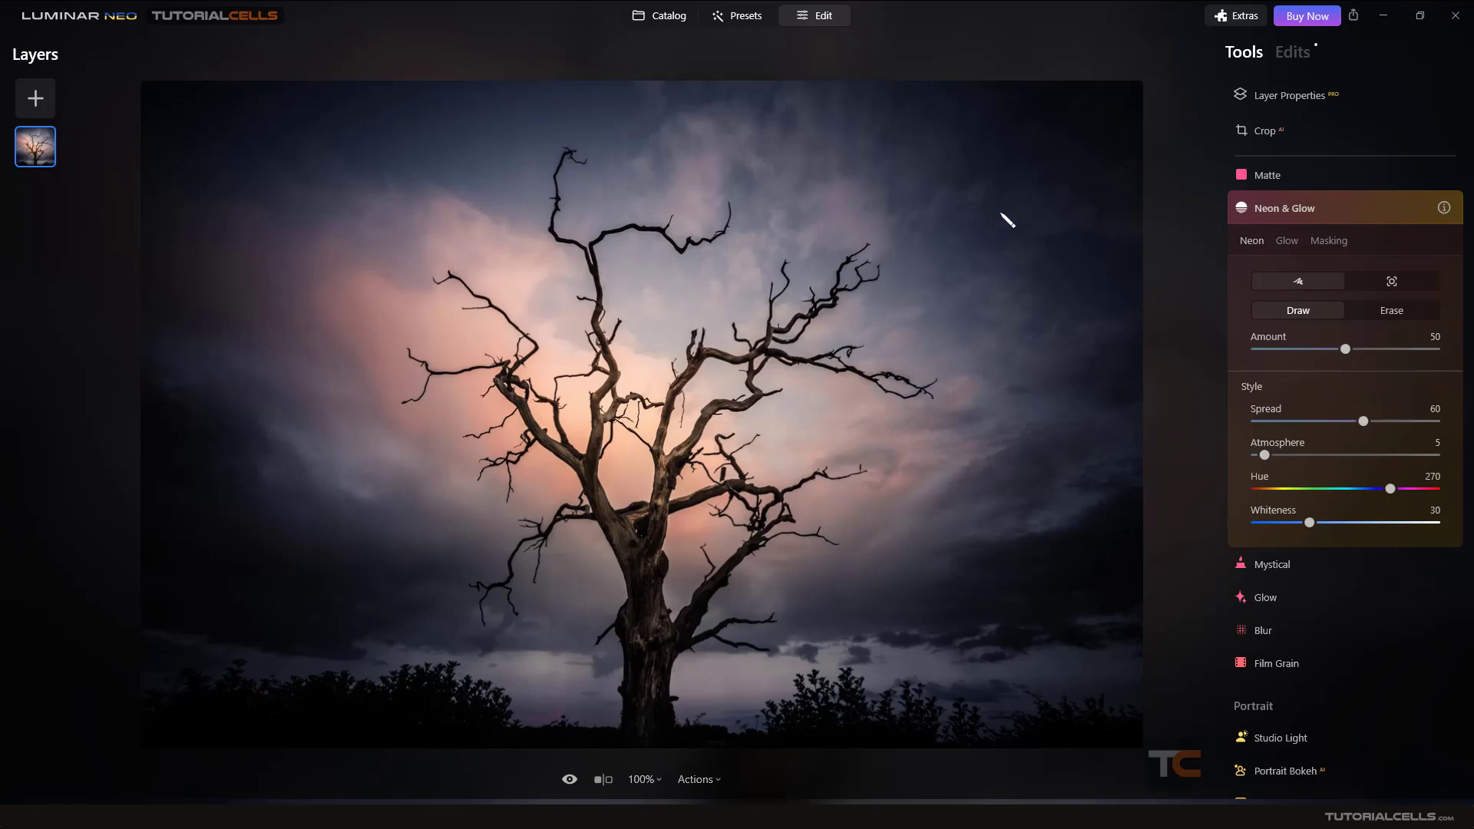
Draw a C-shaped neon curve in the sky by the tree's upper right branches and set its Amount to 29.
mouse_move(1033, 200)
mouse_down()
mouse_move(909, 195)
mouse_move(874, 307)
mouse_move(1006, 337)
mouse_up()
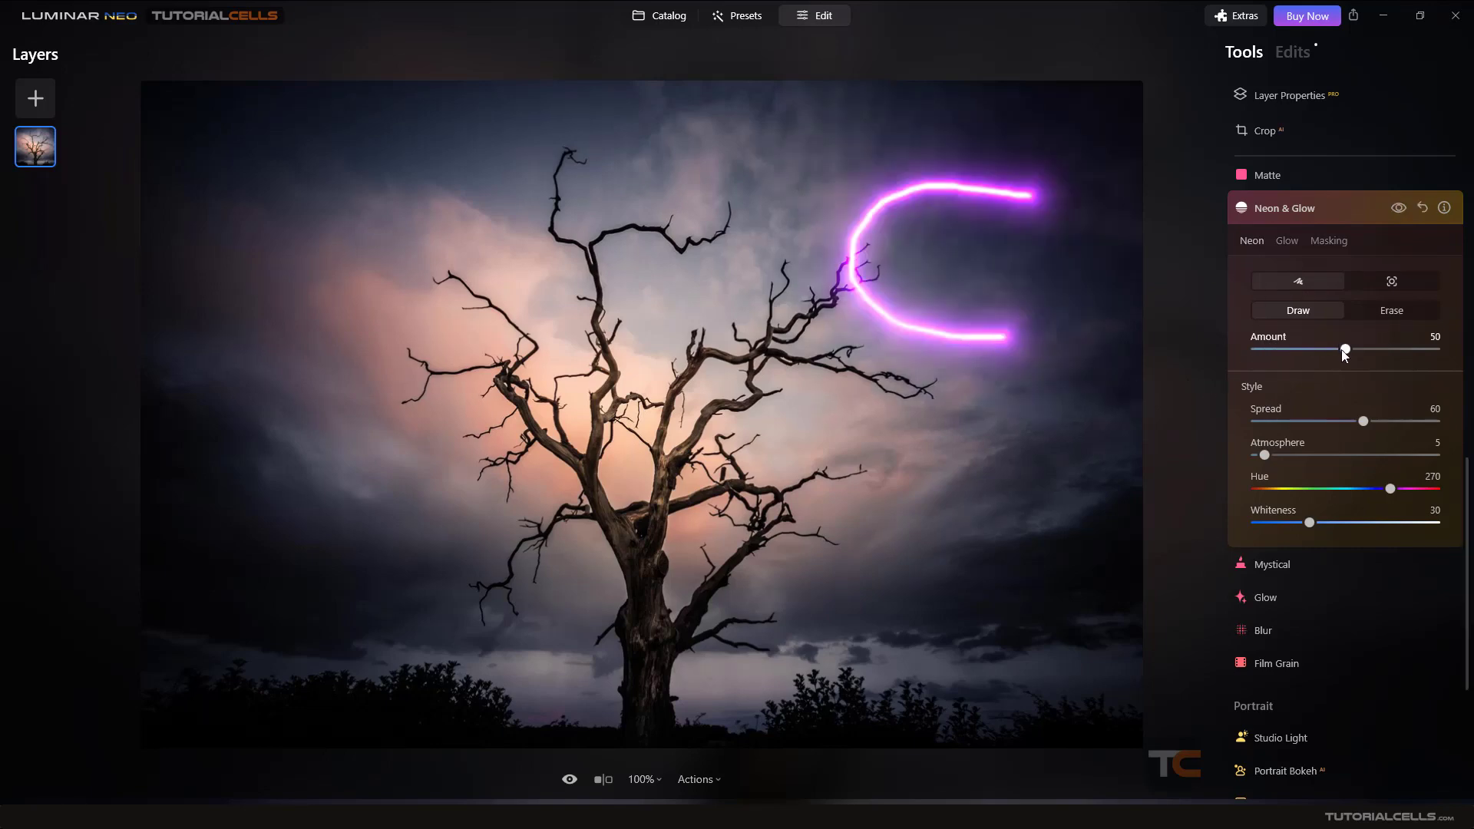
mouse_move(1345, 349)
mouse_down()
mouse_move(1399, 356)
mouse_move(1255, 350)
mouse_move(1309, 350)
mouse_up()
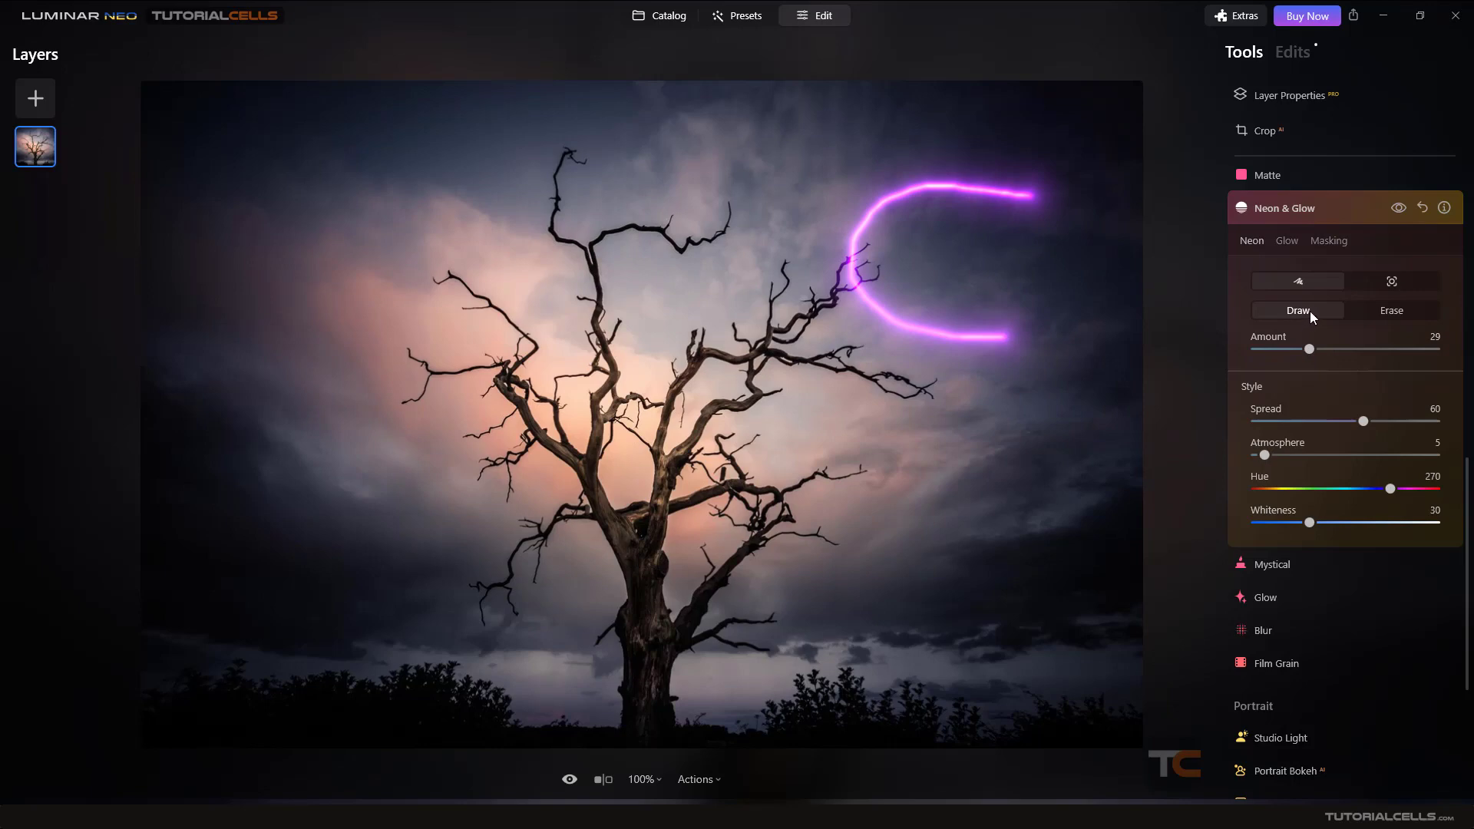
Erase the entire C-shaped neon curve from the sky with an eraser size of 100.
click(1390, 311)
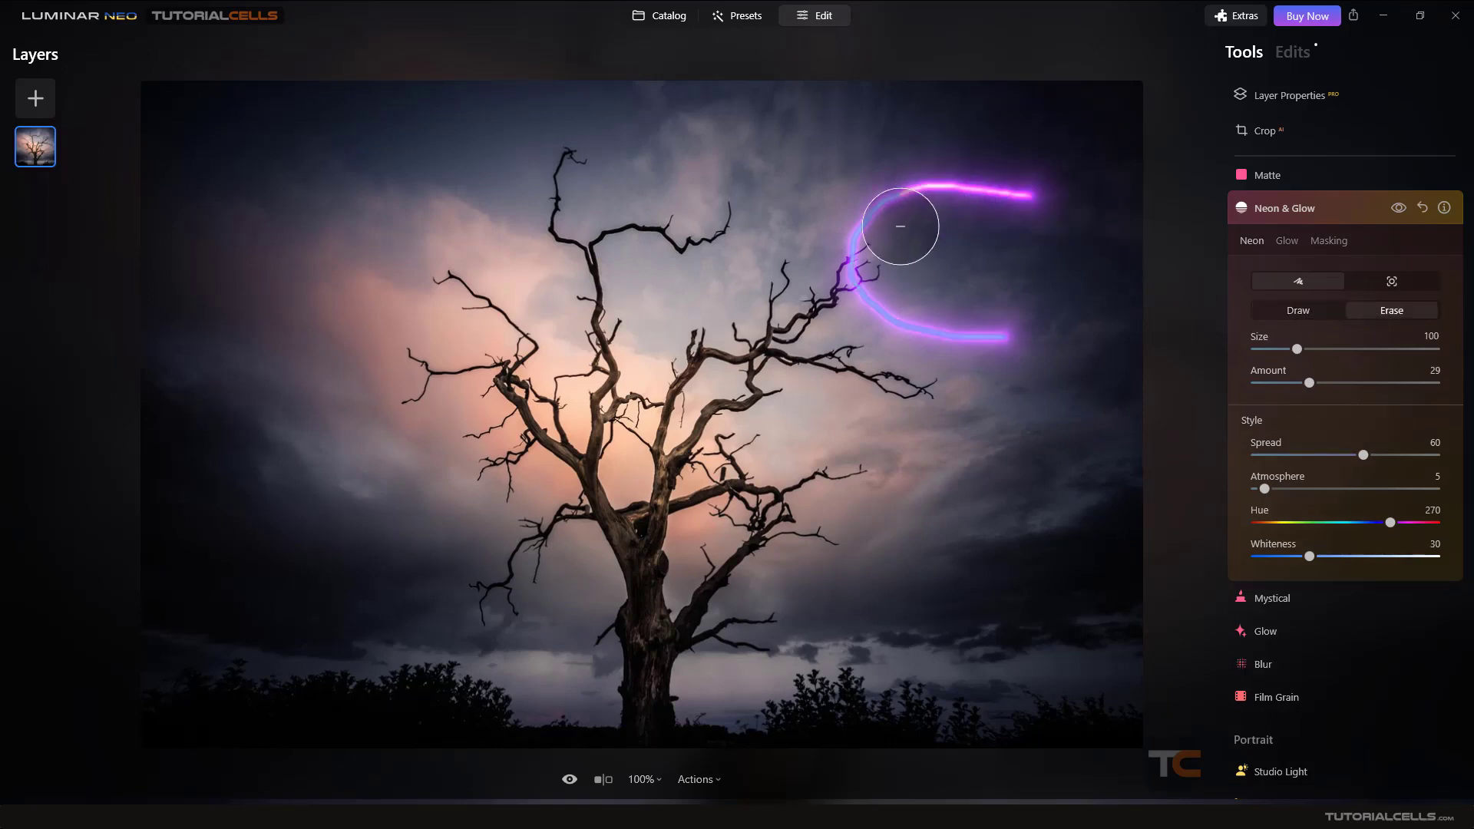
mouse_move(901, 226)
mouse_down()
mouse_move(876, 280)
mouse_move(1014, 333)
mouse_up()
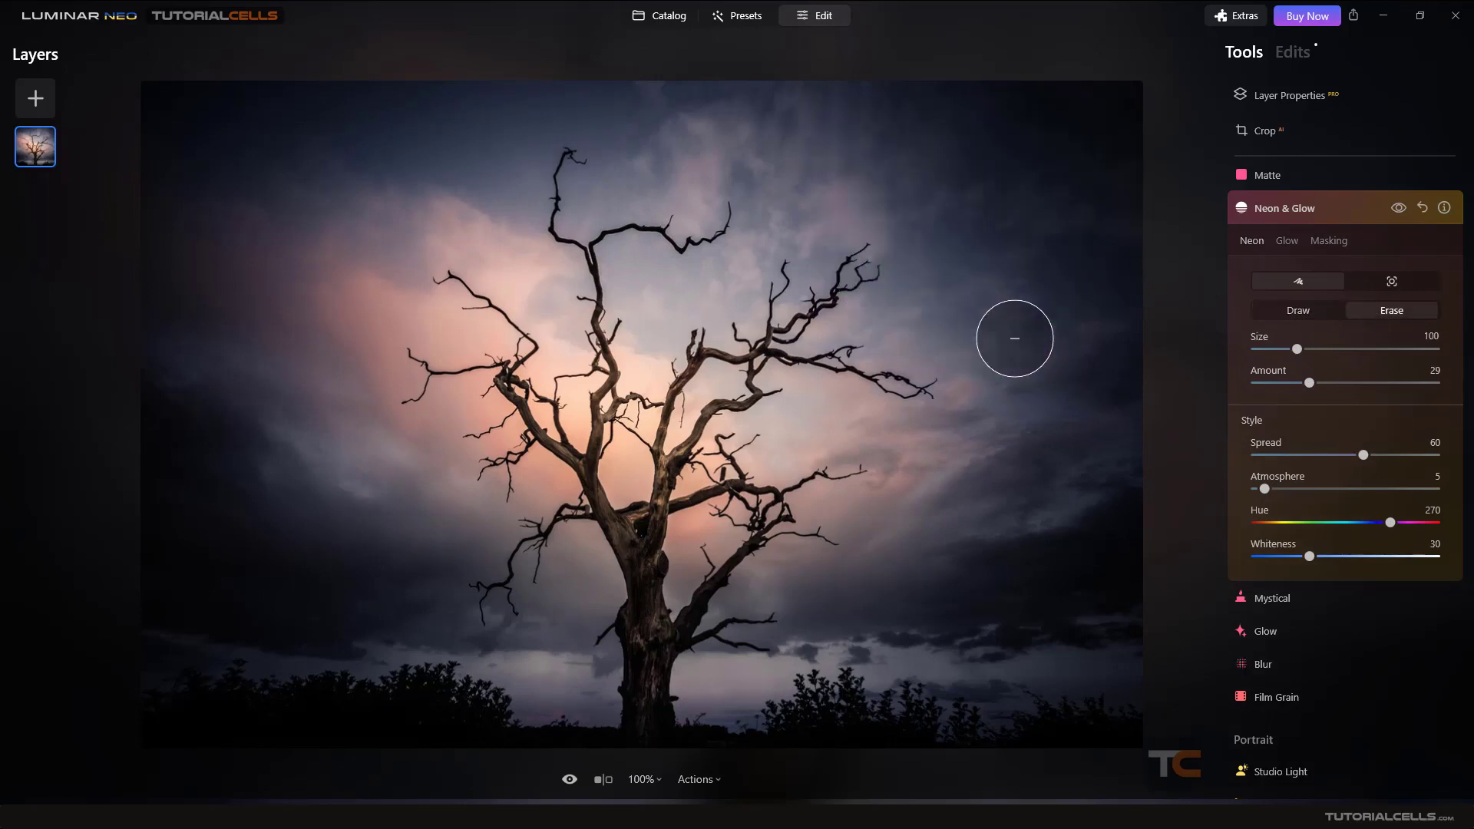
click(1291, 314)
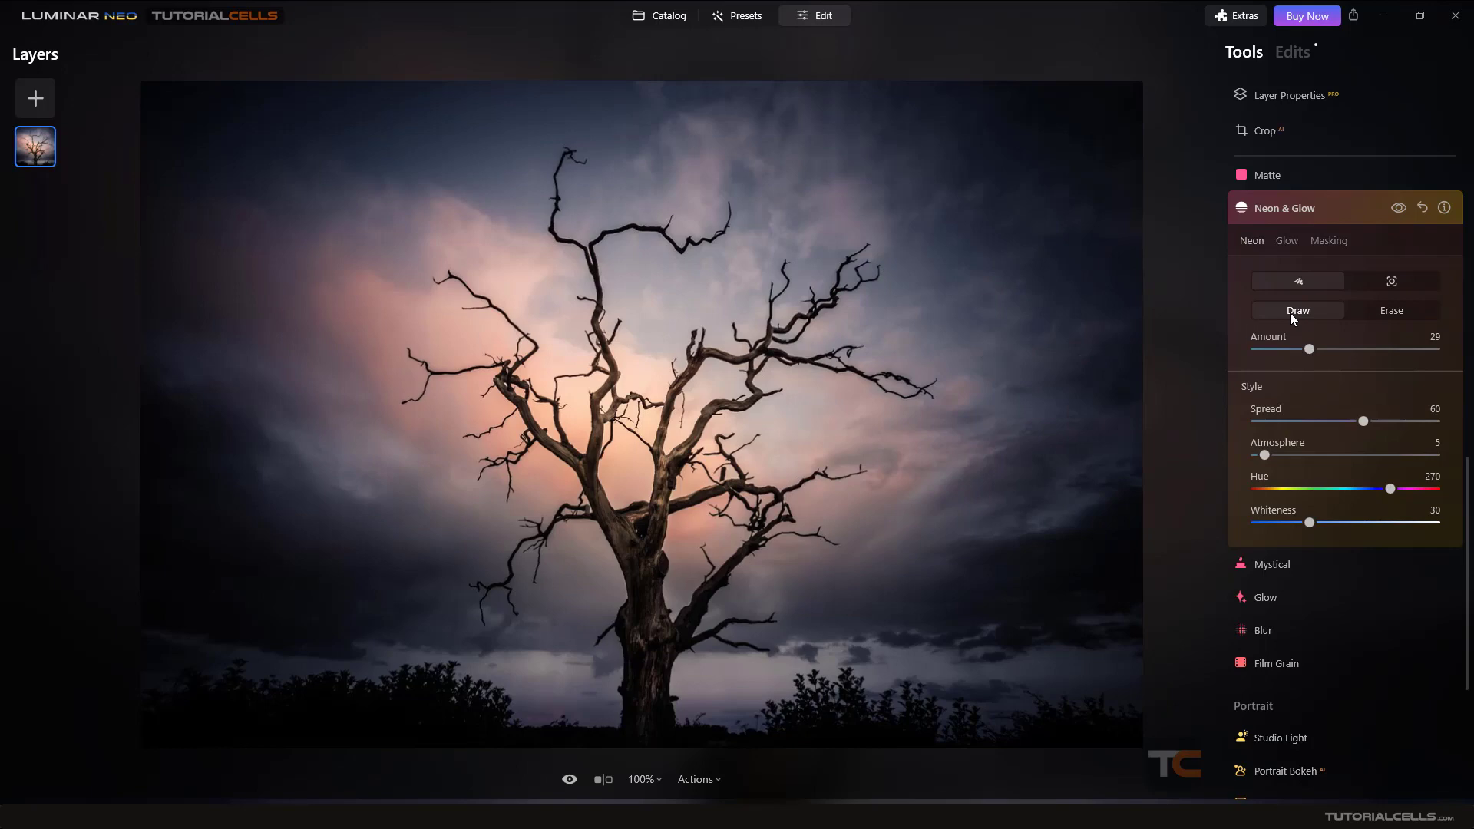
click(1367, 315)
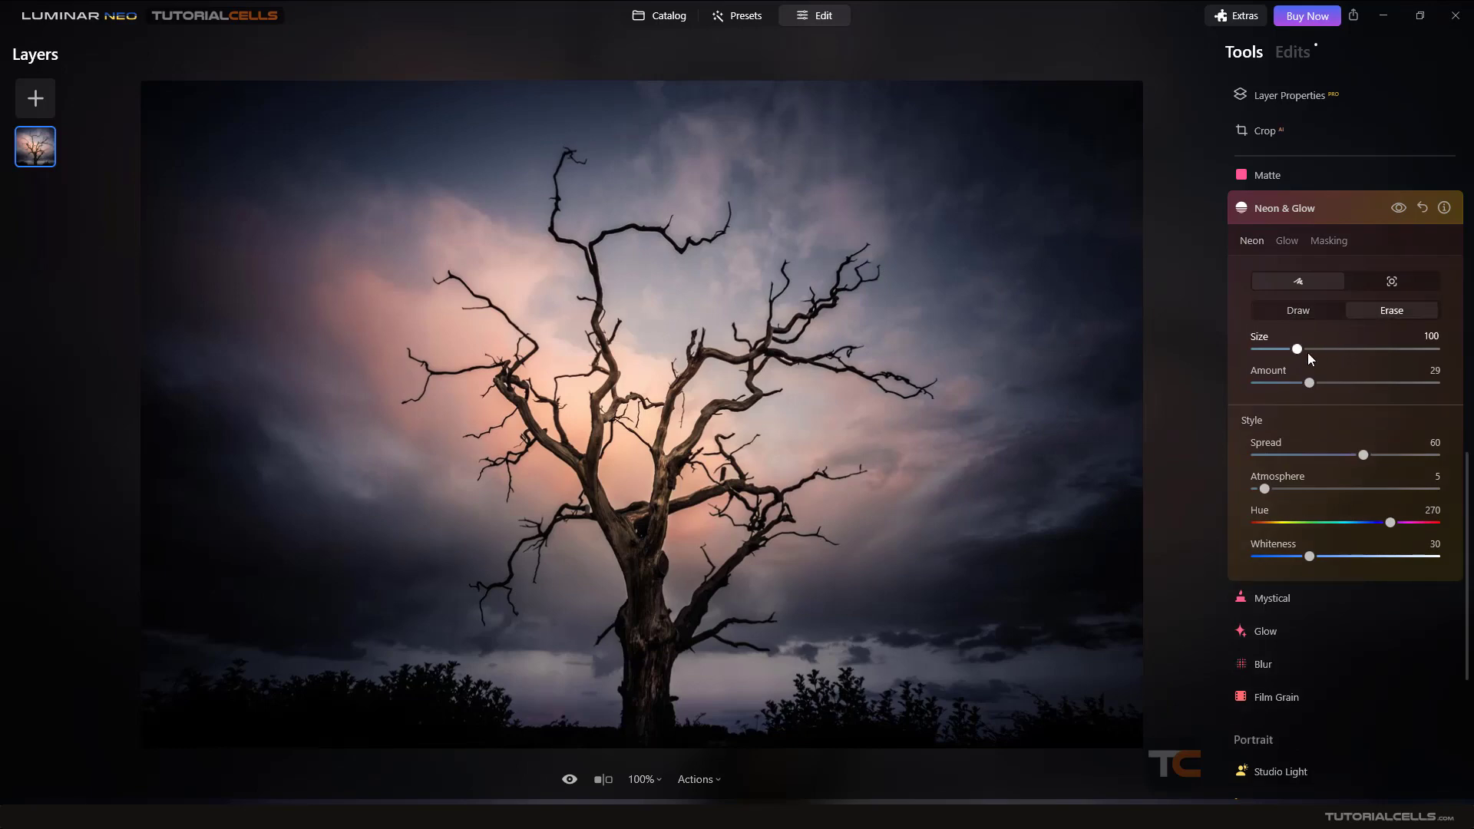
Set the neon Amount to 100 and draw a closed triangle of straight neon lines around the tree's crown.
drag(1310, 383, 1316, 380)
click(1307, 312)
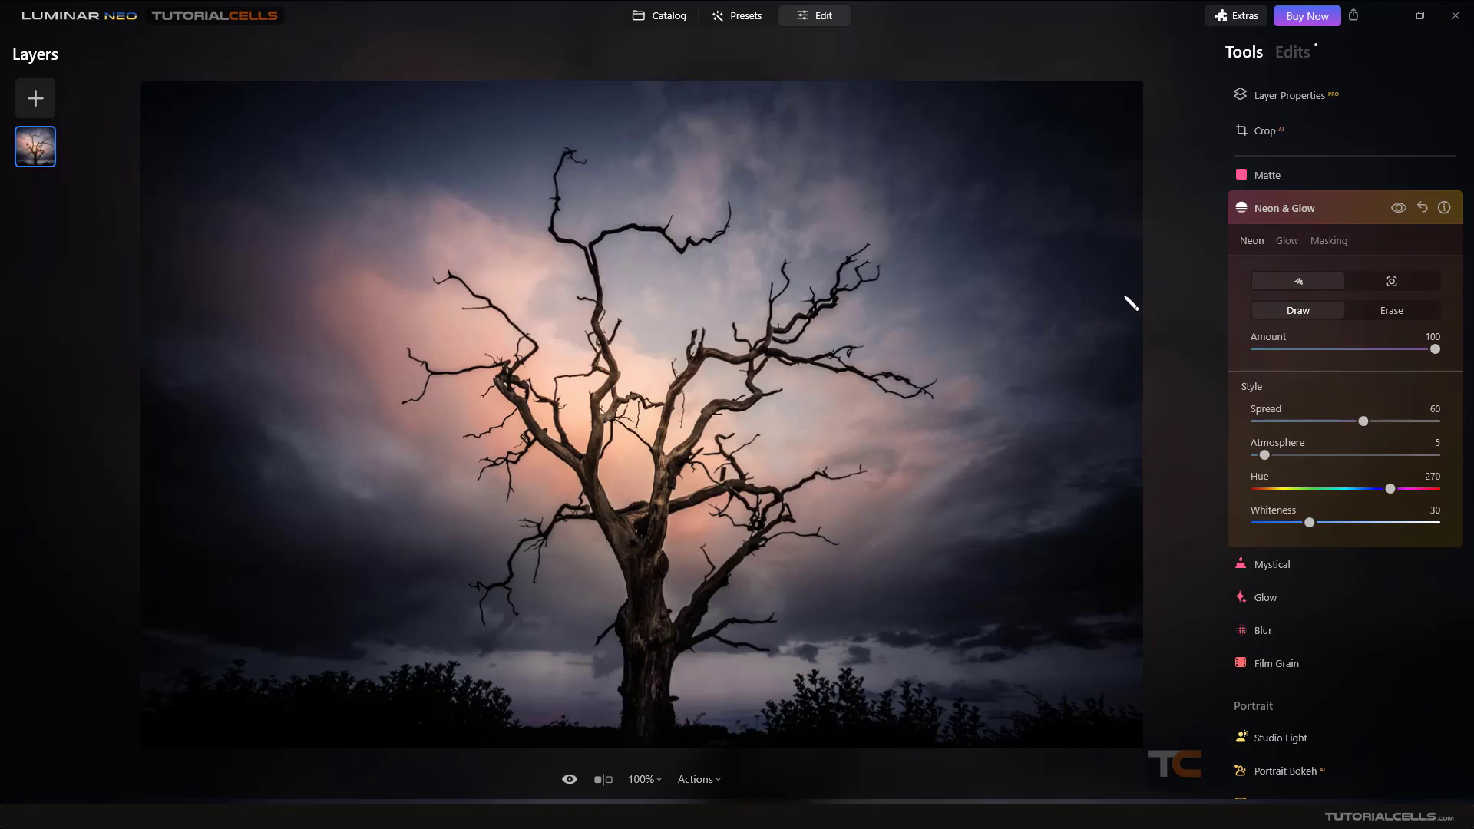
click(674, 167)
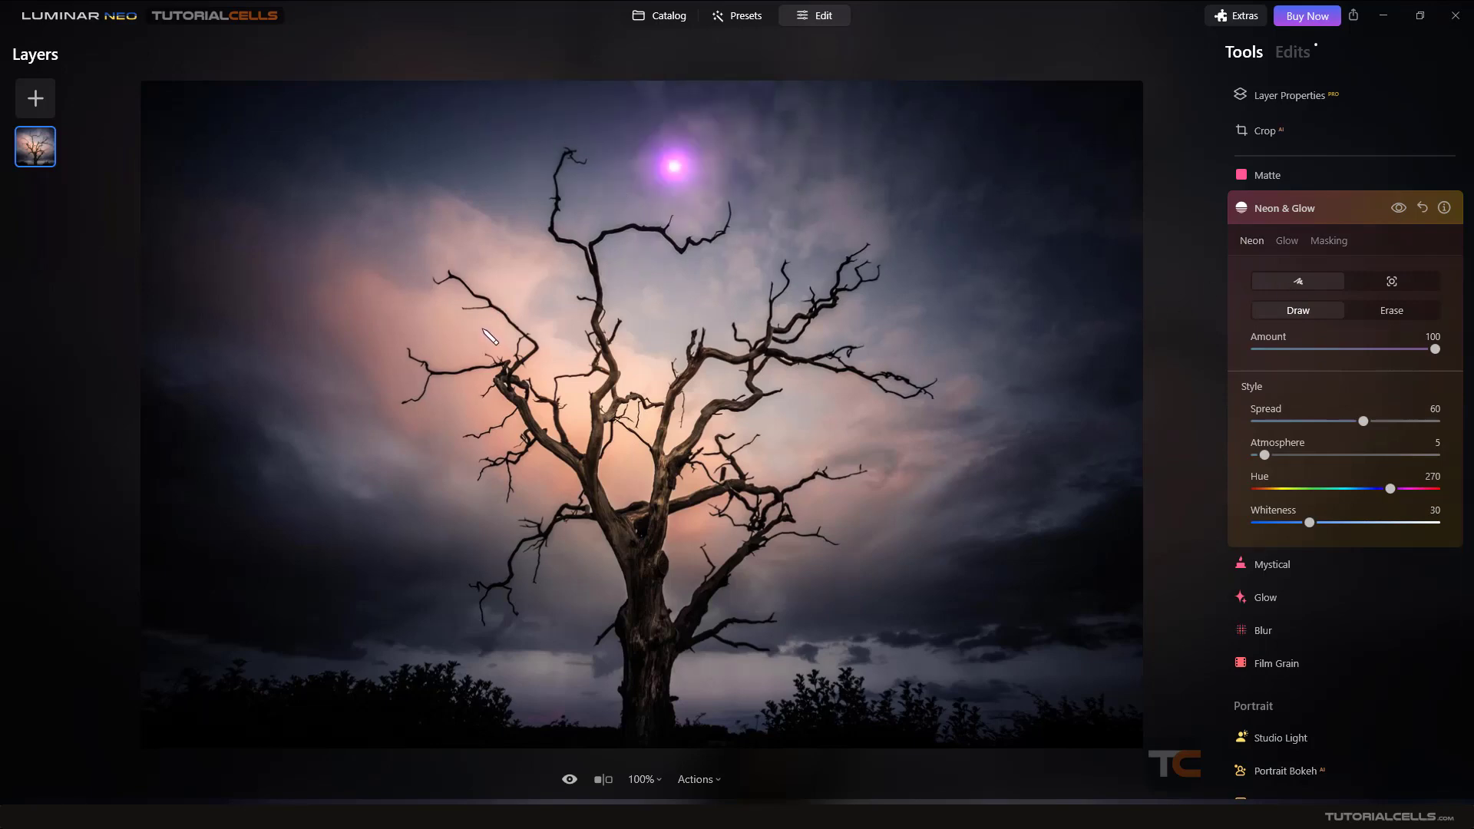
shift+click(413, 554)
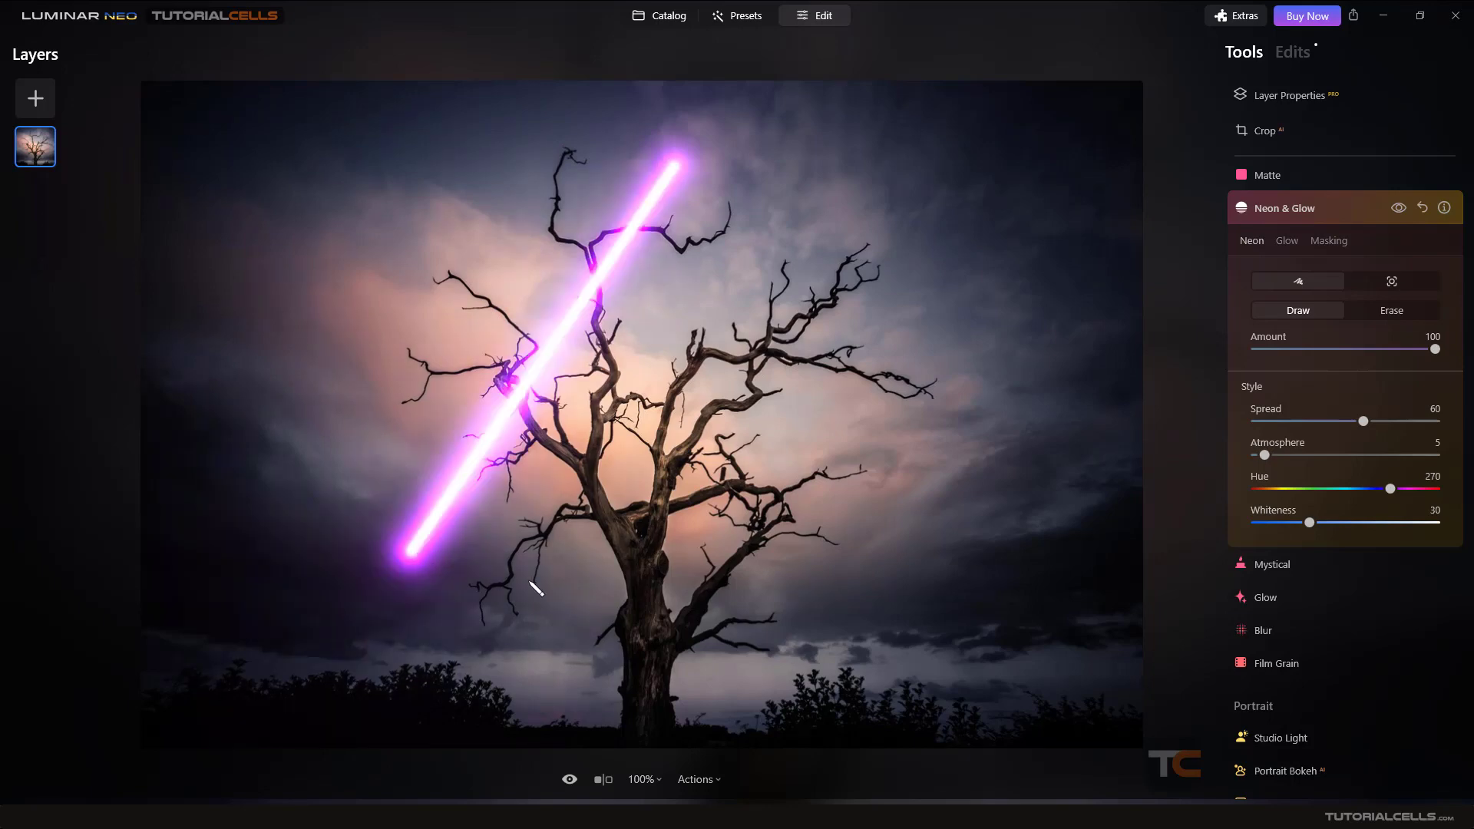
shift+click(889, 562)
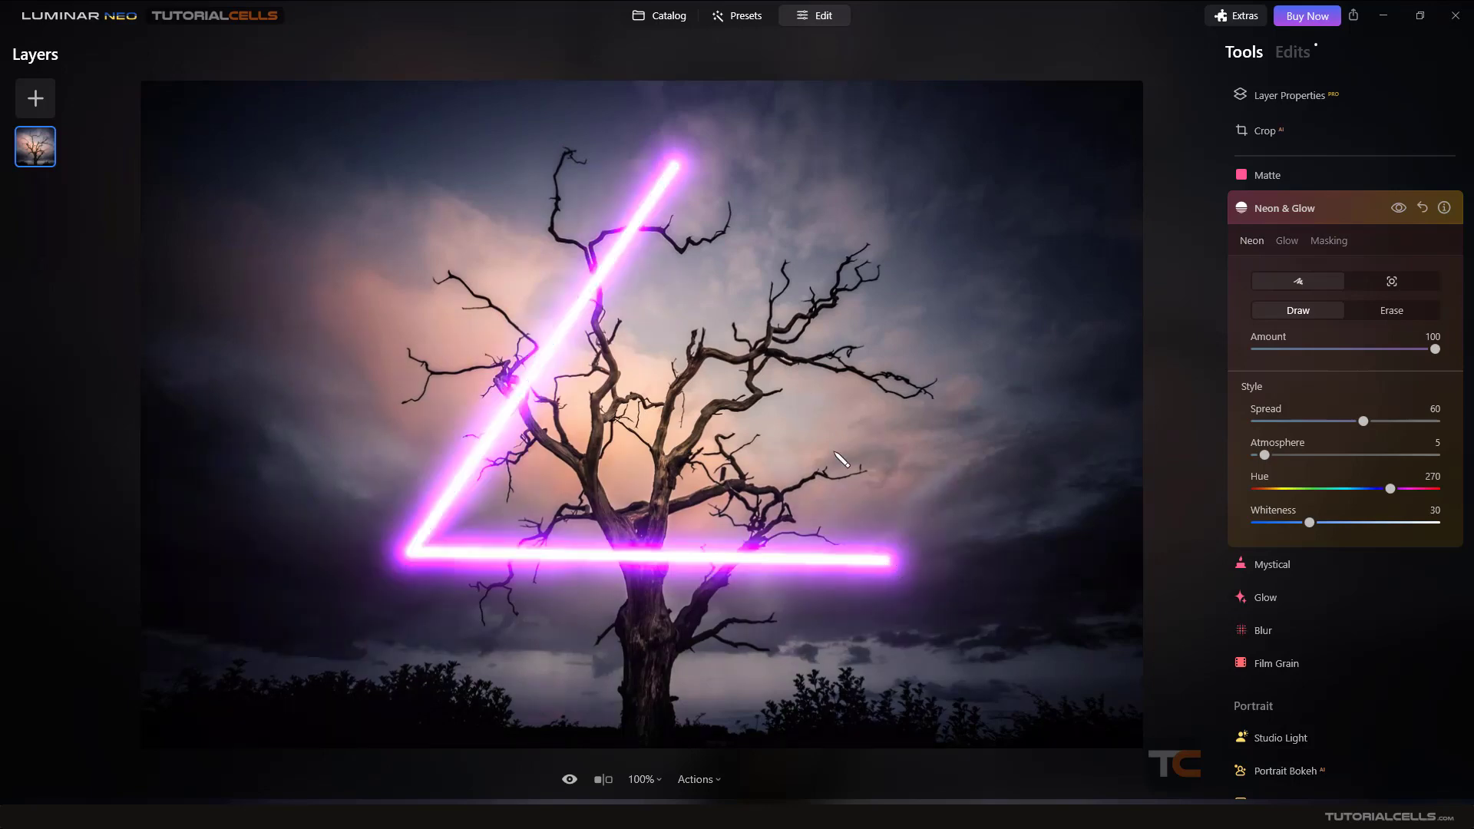
shift+click(676, 164)
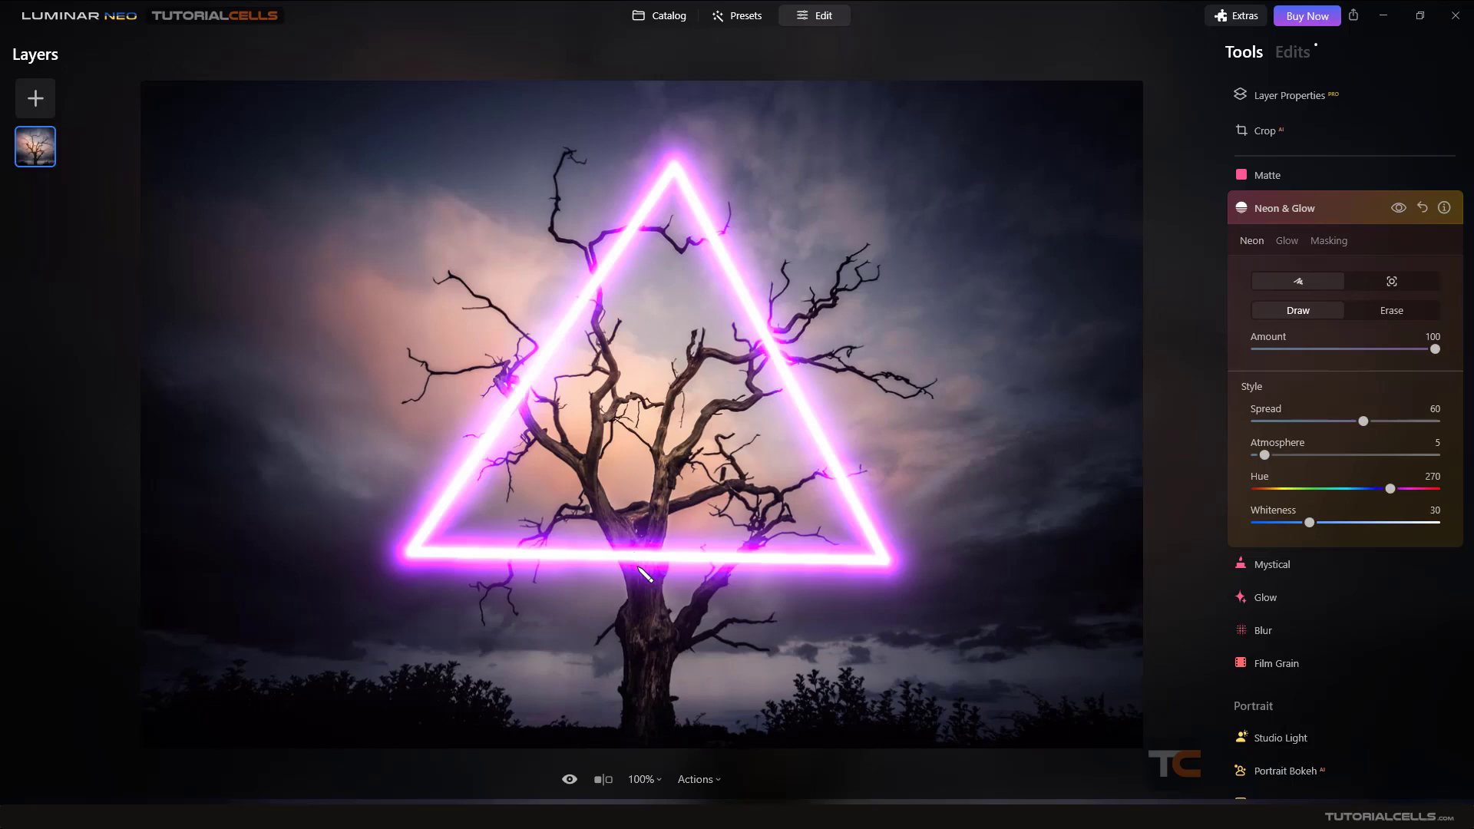
Erase the neon line where the triangle's base crosses the tree trunk, using an eraser size of 35.
scroll(630, 566, up, 5)
scroll(599, 558, down, 5)
scroll(572, 539, up, 3)
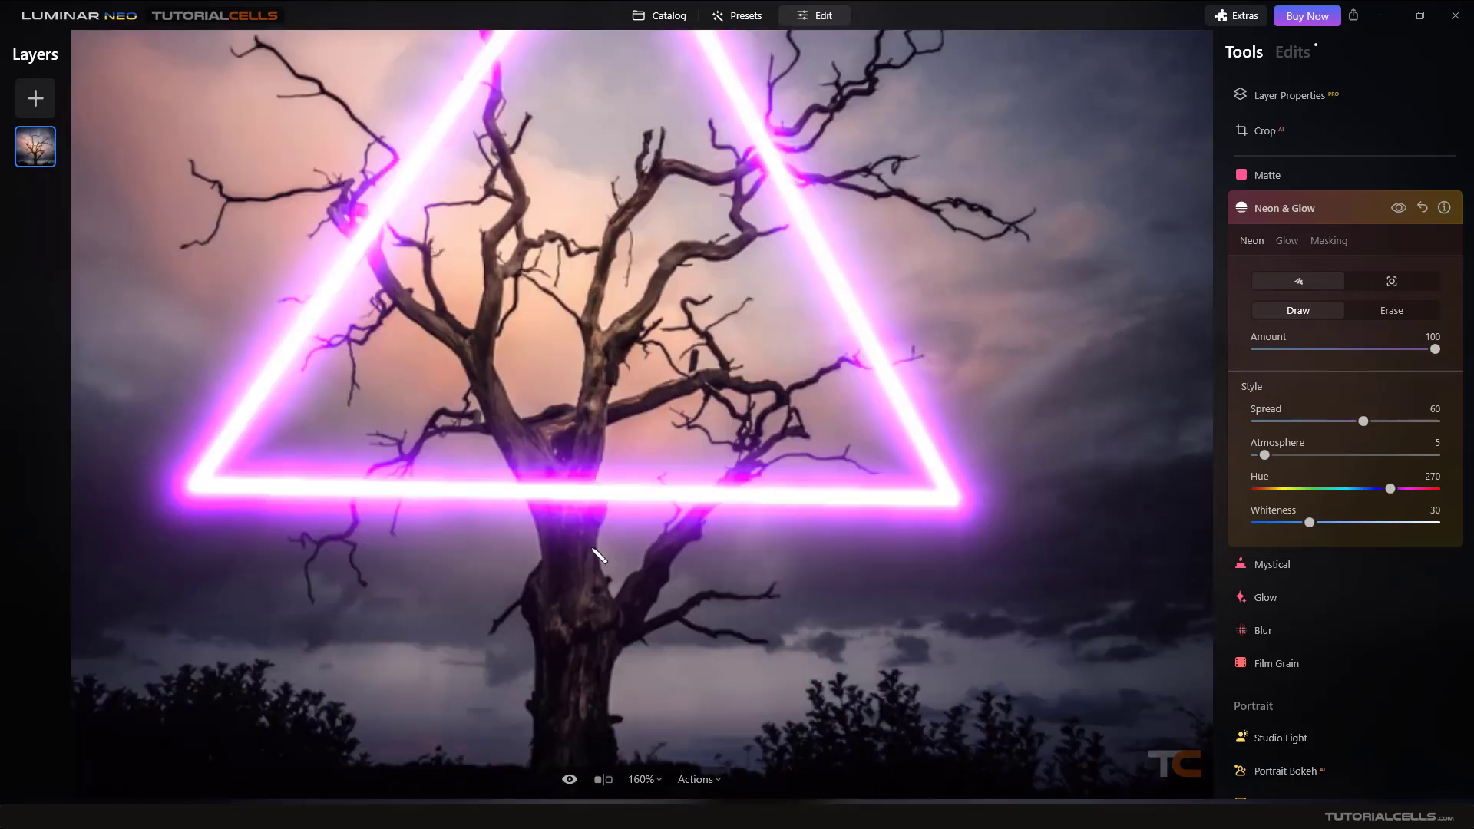
click(1370, 309)
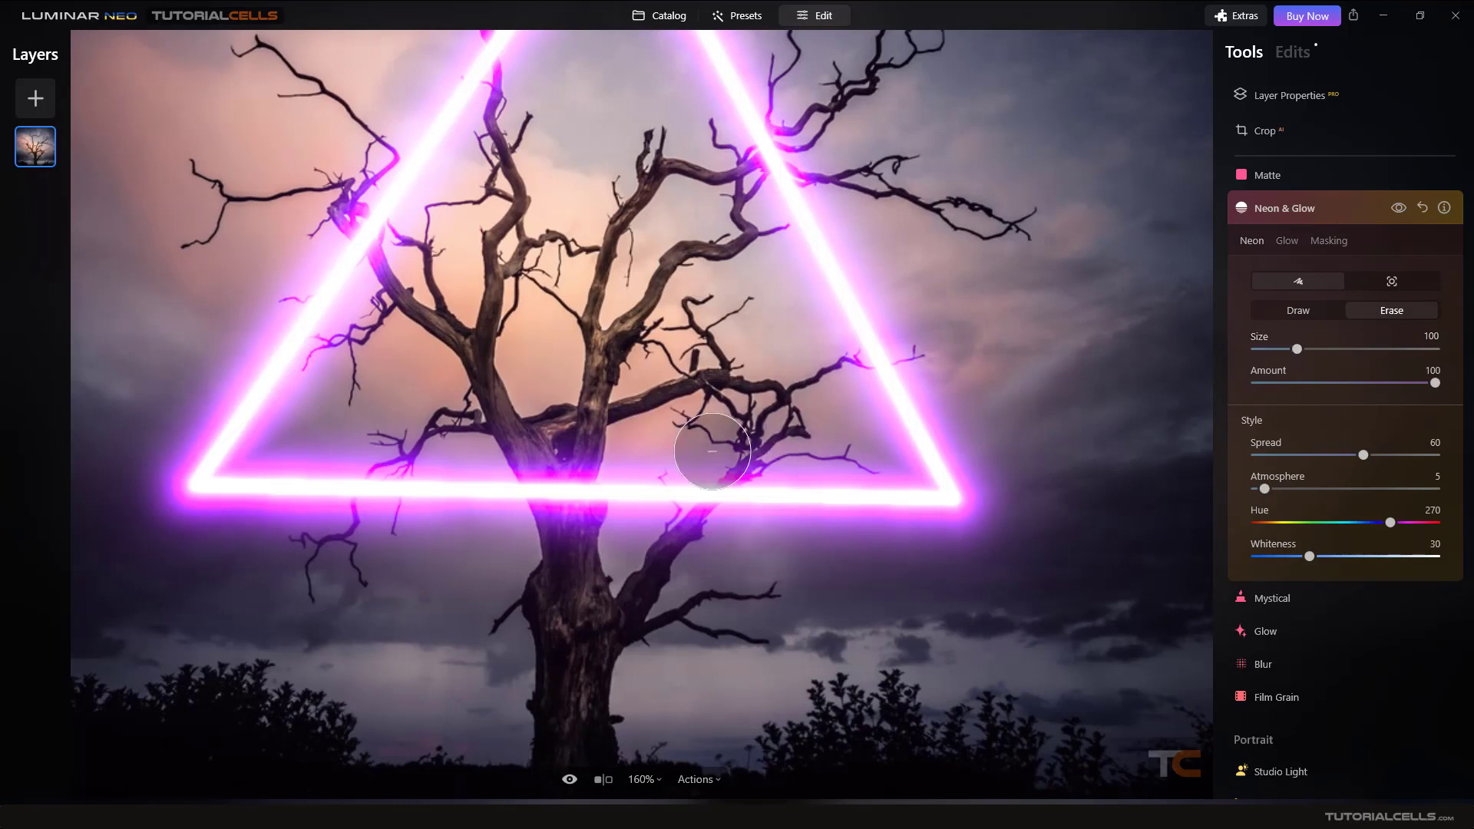
drag(1298, 348, 1267, 349)
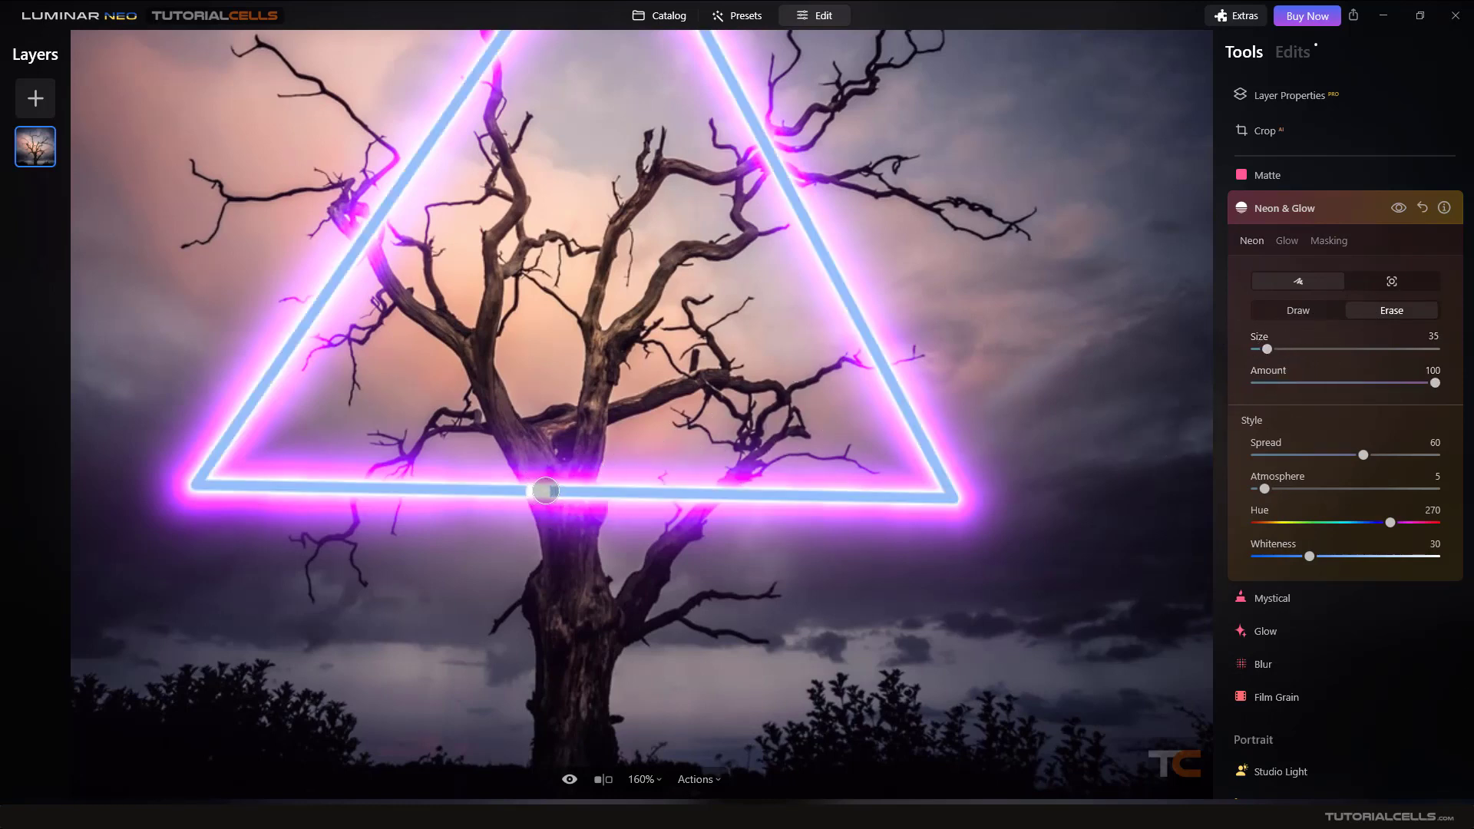
mouse_move(543, 487)
mouse_down()
mouse_move(598, 491)
mouse_move(530, 489)
mouse_move(598, 495)
mouse_up()
Erase the neon where the triangle's right side crosses the upper right branches.
key(ctrl+0)
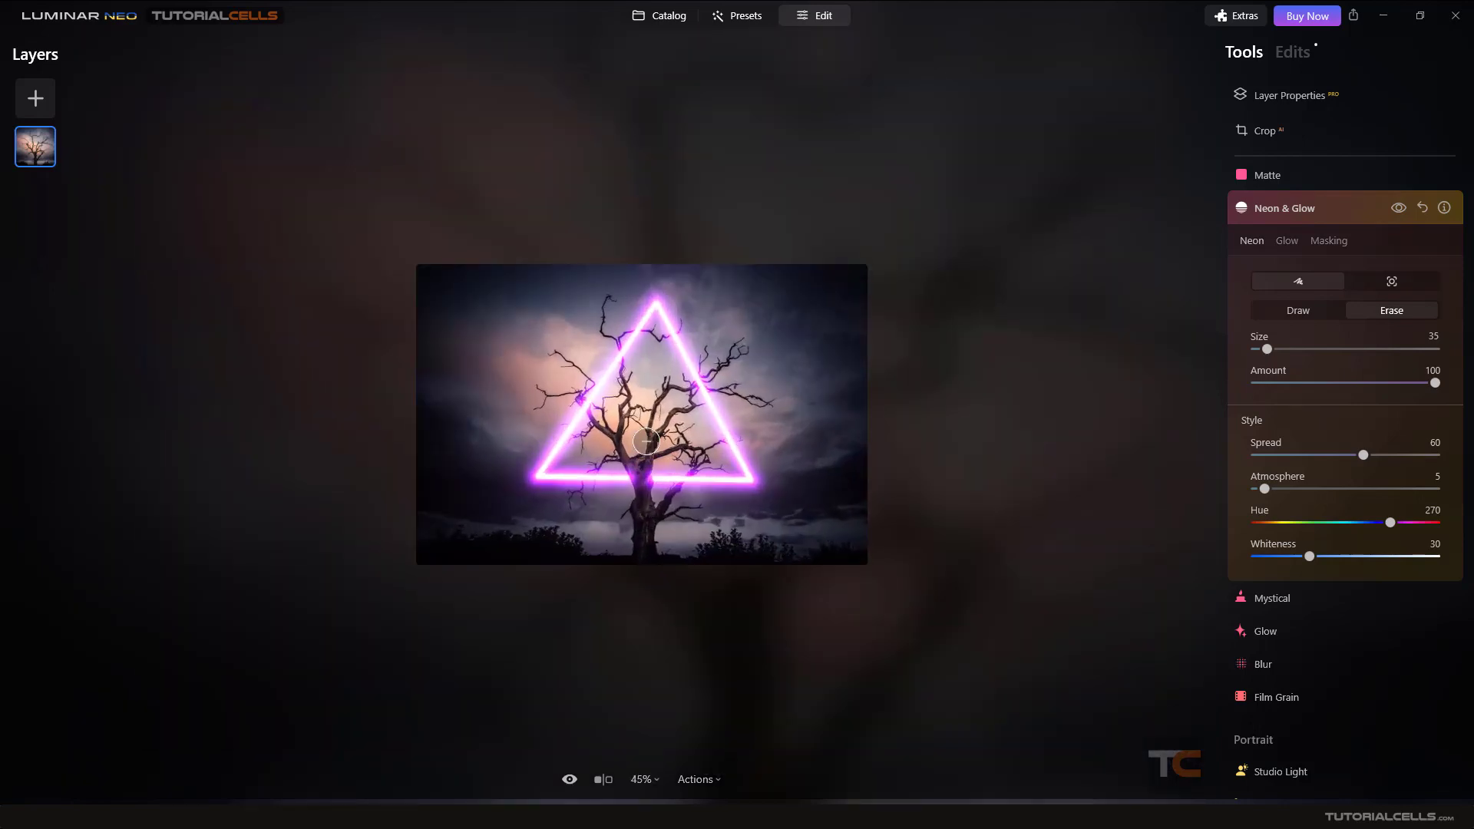
scroll(658, 397, up, 5)
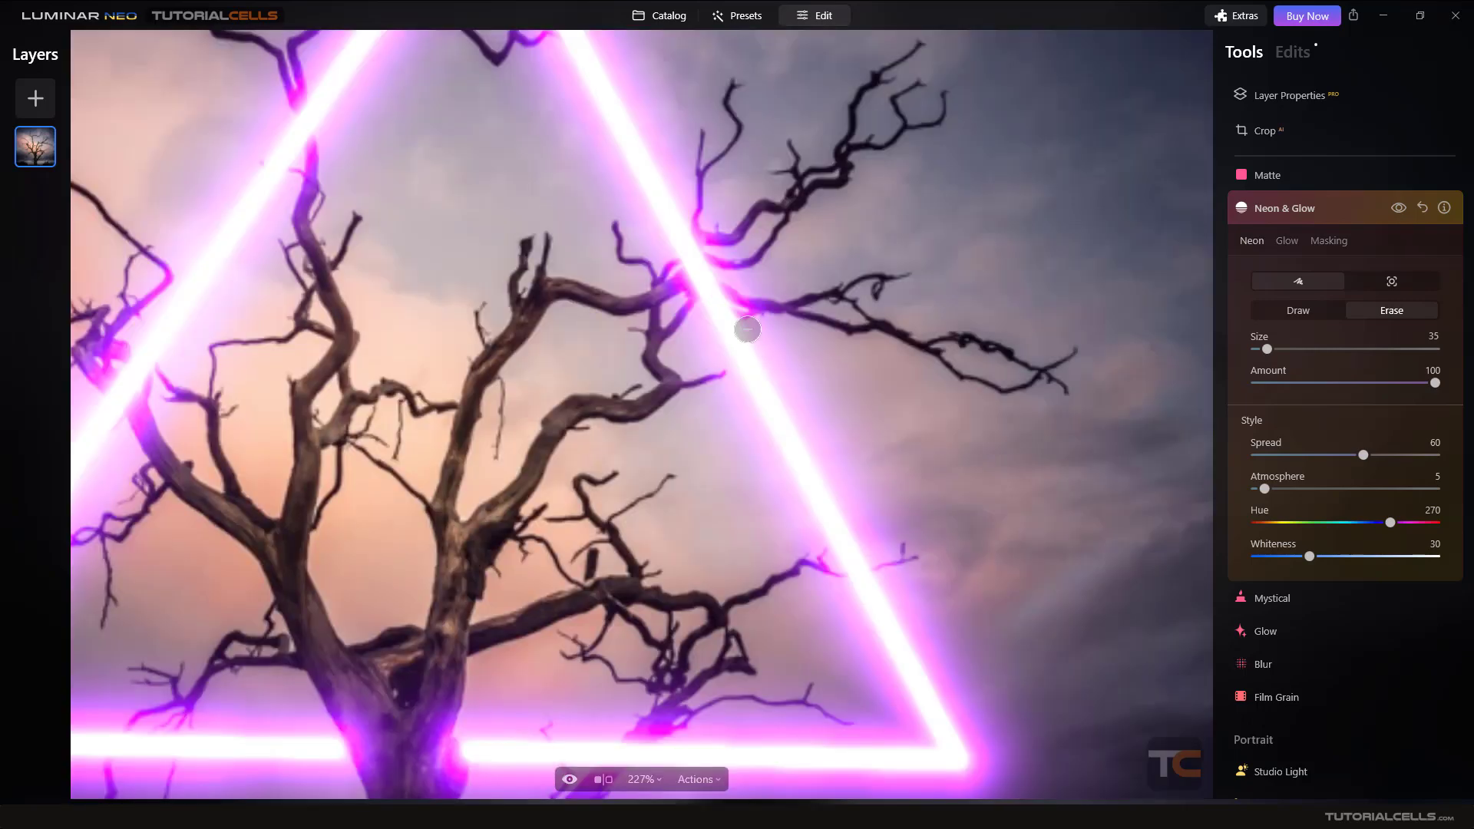
drag(683, 247, 710, 299)
scroll(518, 338, down, 3)
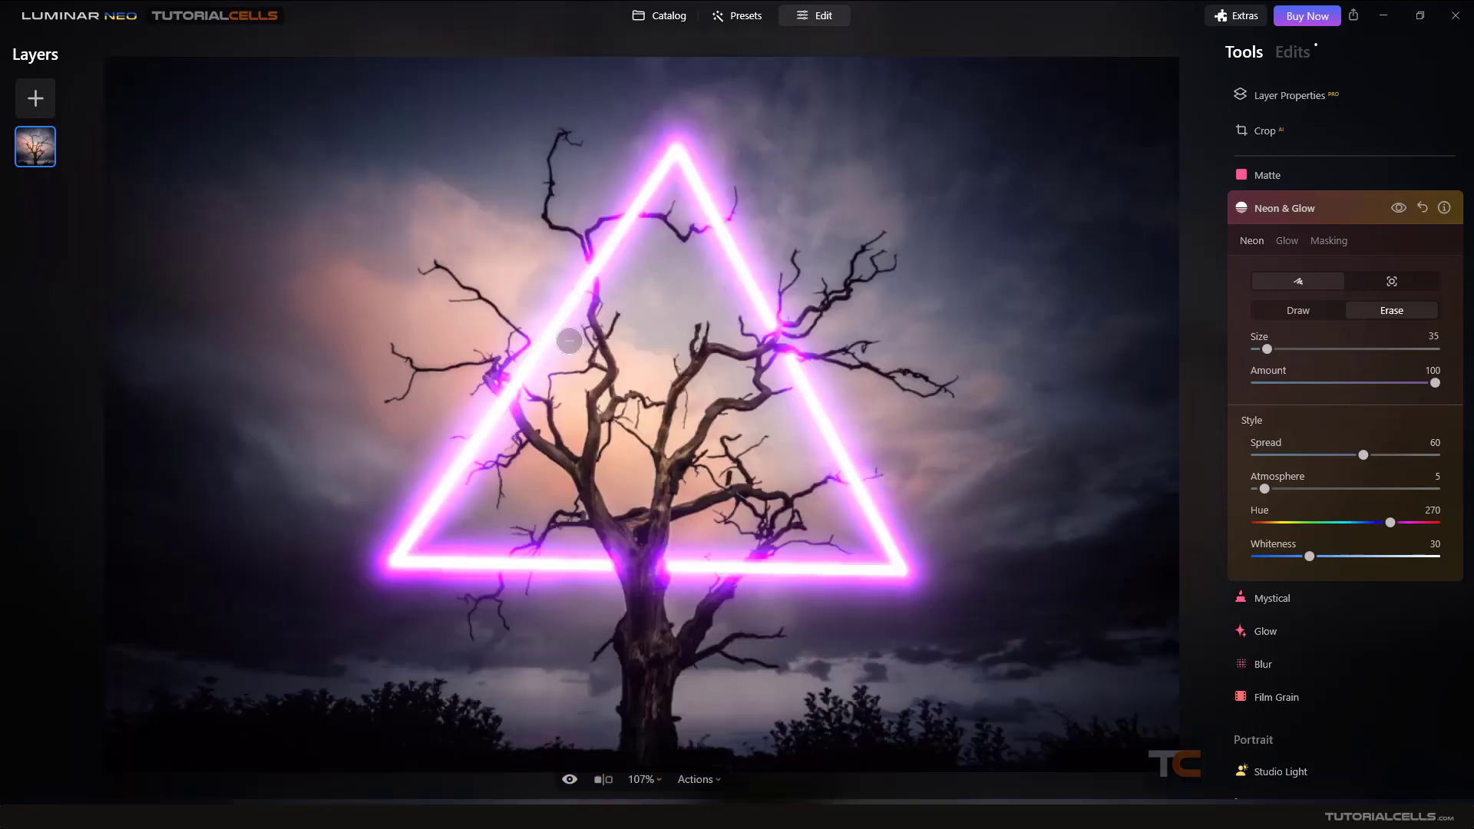
Erase the remaining neon triangle completely with an eraser size of 122.
scroll(634, 313, down, 2)
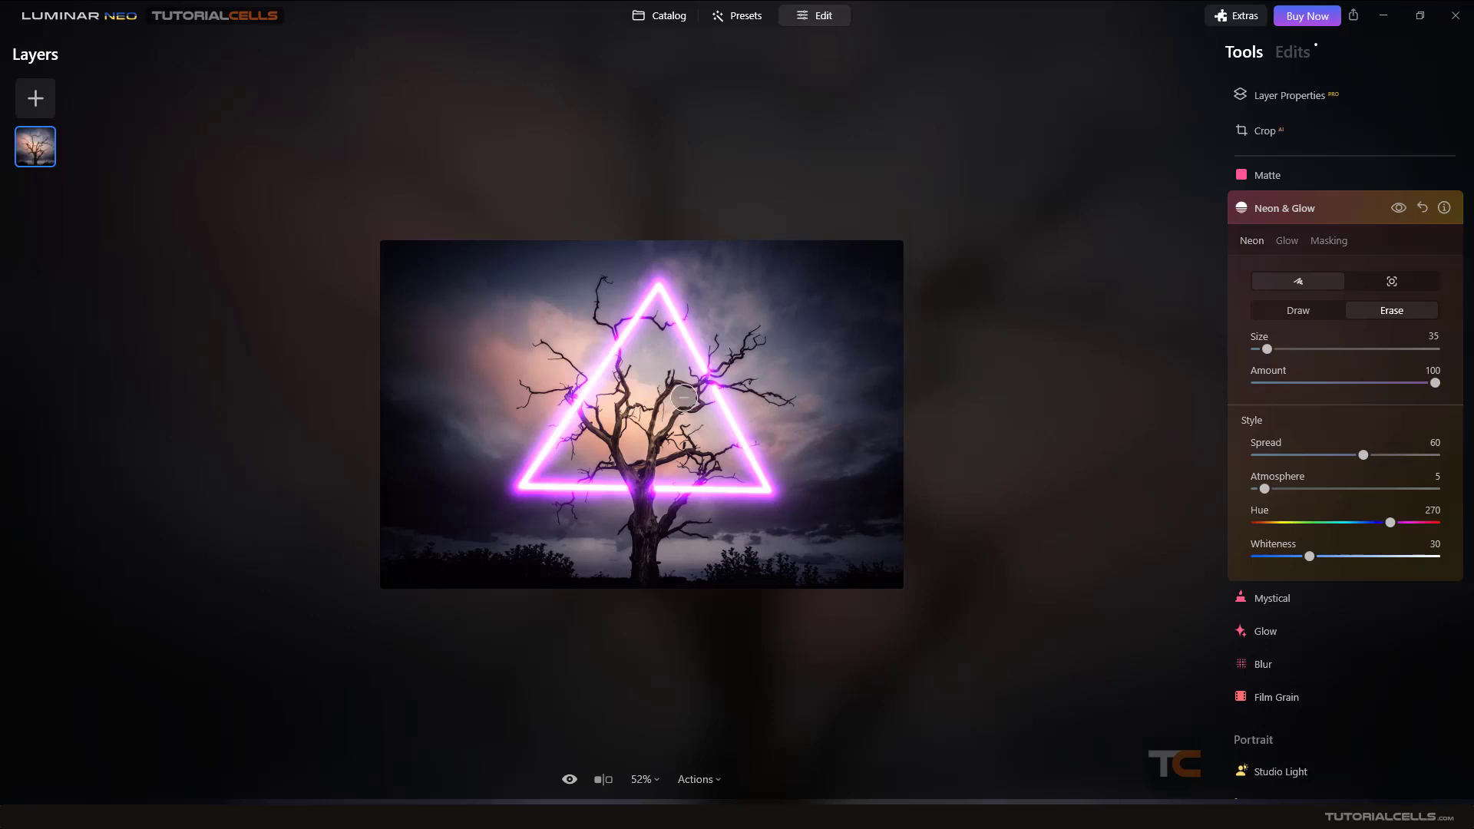
scroll(672, 432, up, 2)
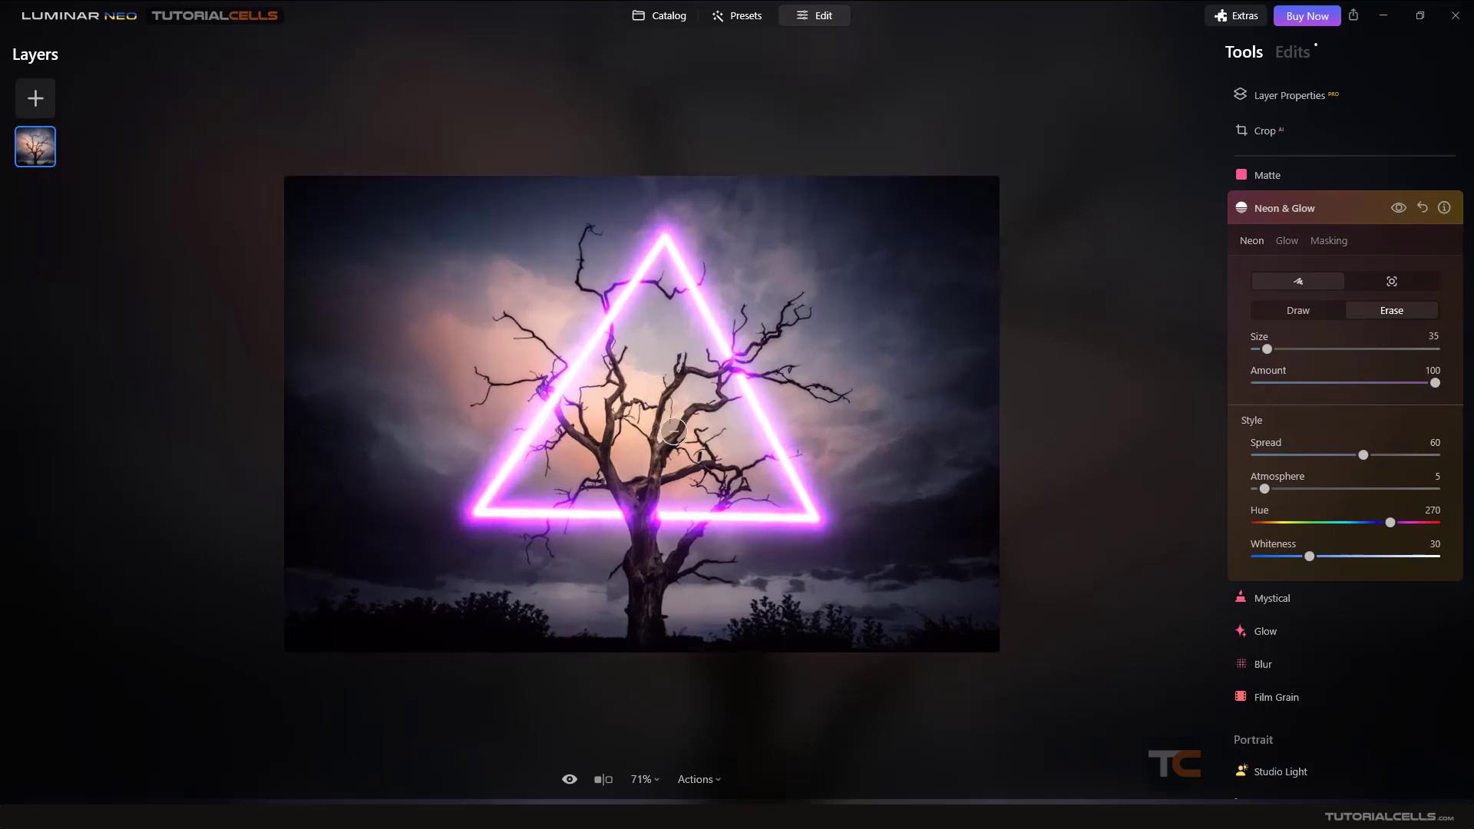
drag(1266, 349, 1307, 349)
mouse_move(694, 319)
mouse_down()
mouse_move(619, 314)
mouse_move(505, 466)
mouse_move(505, 504)
mouse_move(728, 506)
mouse_move(783, 487)
mouse_move(739, 361)
mouse_up()
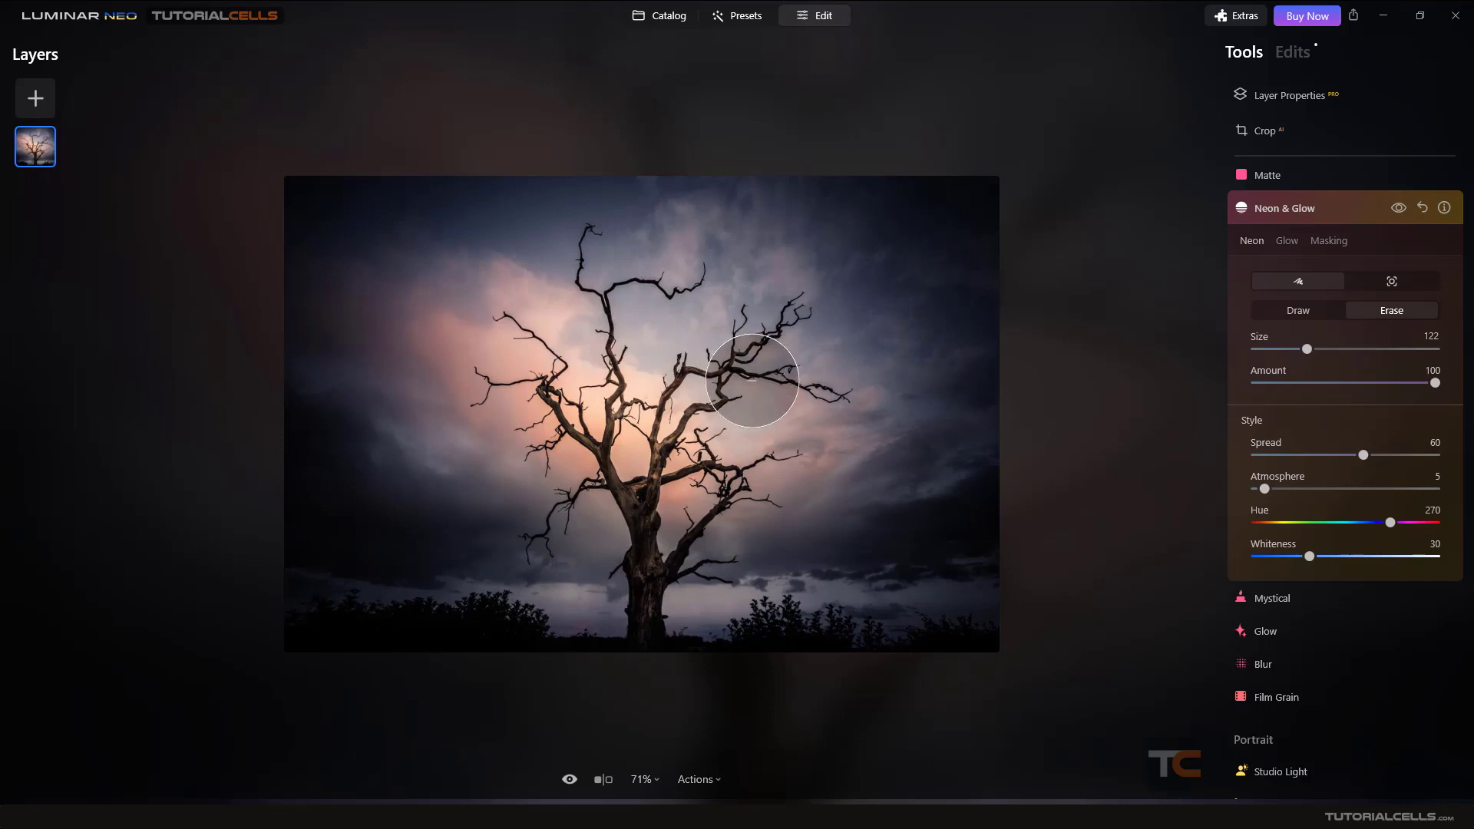
Outline the tree using the neon object mode with Amount 19 and Indent 0.
scroll(755, 381, up, 4)
click(1375, 282)
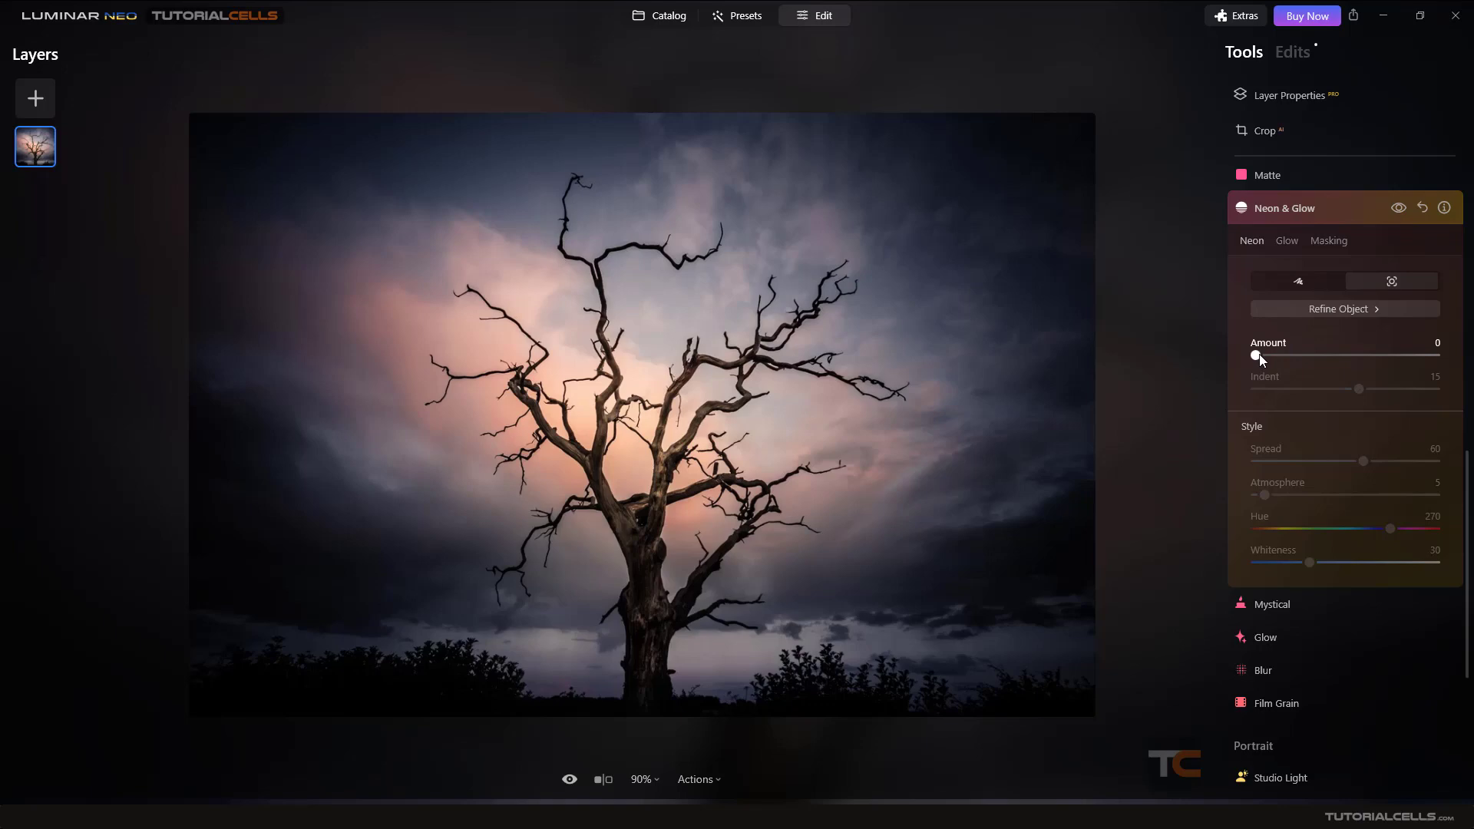
drag(1260, 355, 1274, 357)
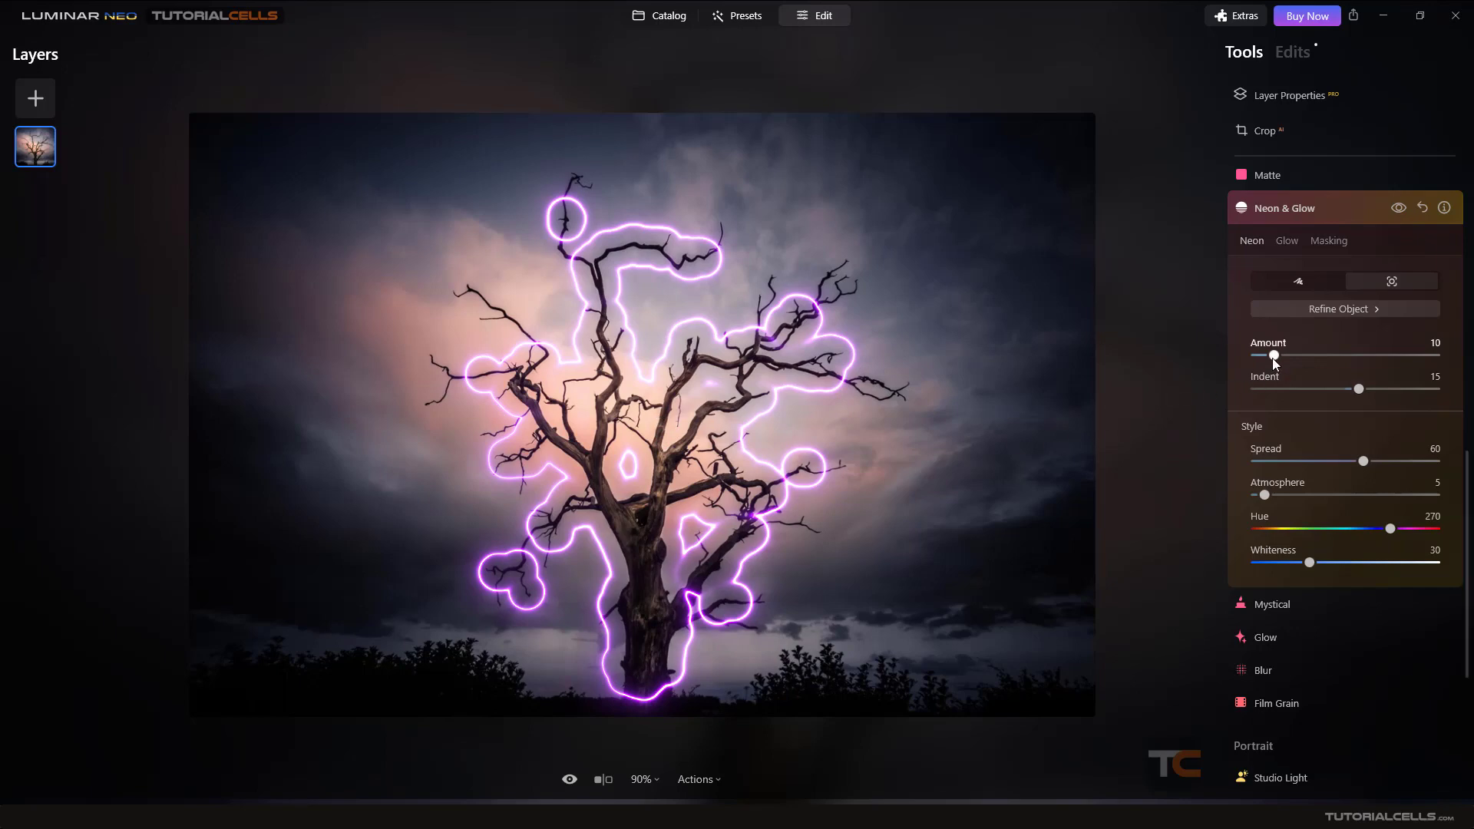
mouse_move(1273, 357)
mouse_down()
mouse_move(1299, 359)
mouse_move(1276, 358)
mouse_move(1289, 367)
mouse_up()
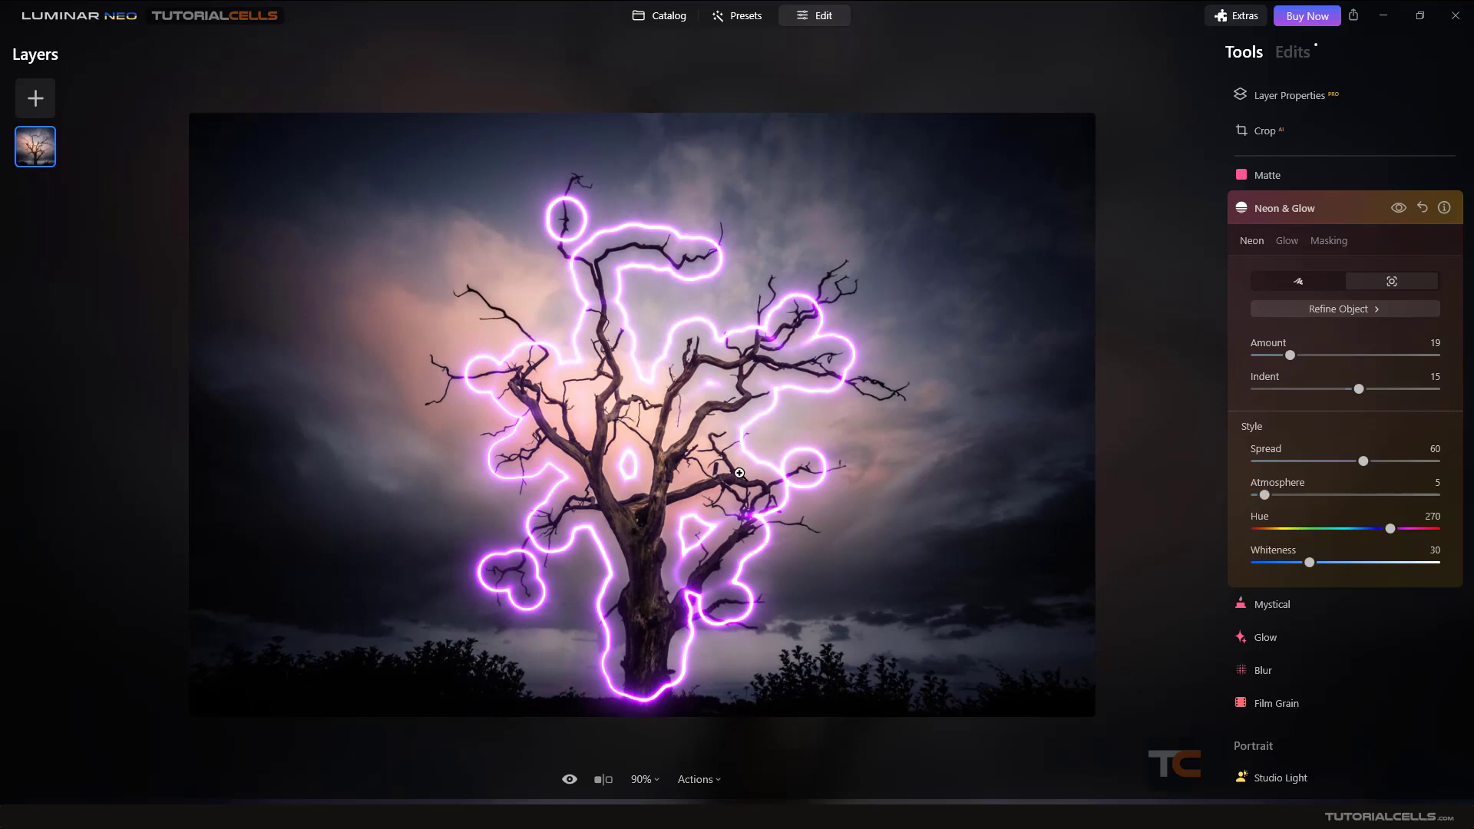
scroll(740, 473, up, 5)
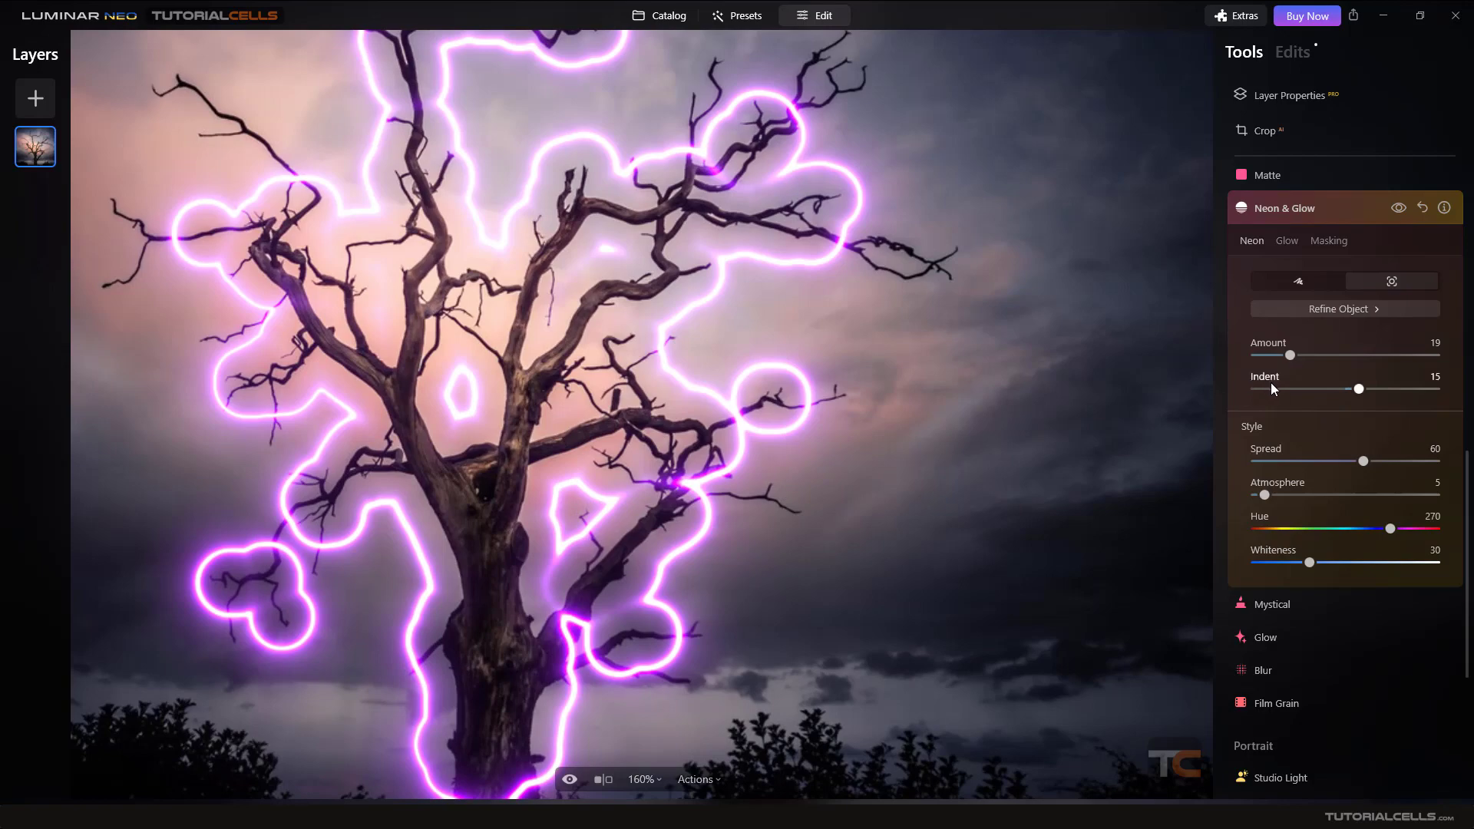
drag(1359, 390, 1345, 390)
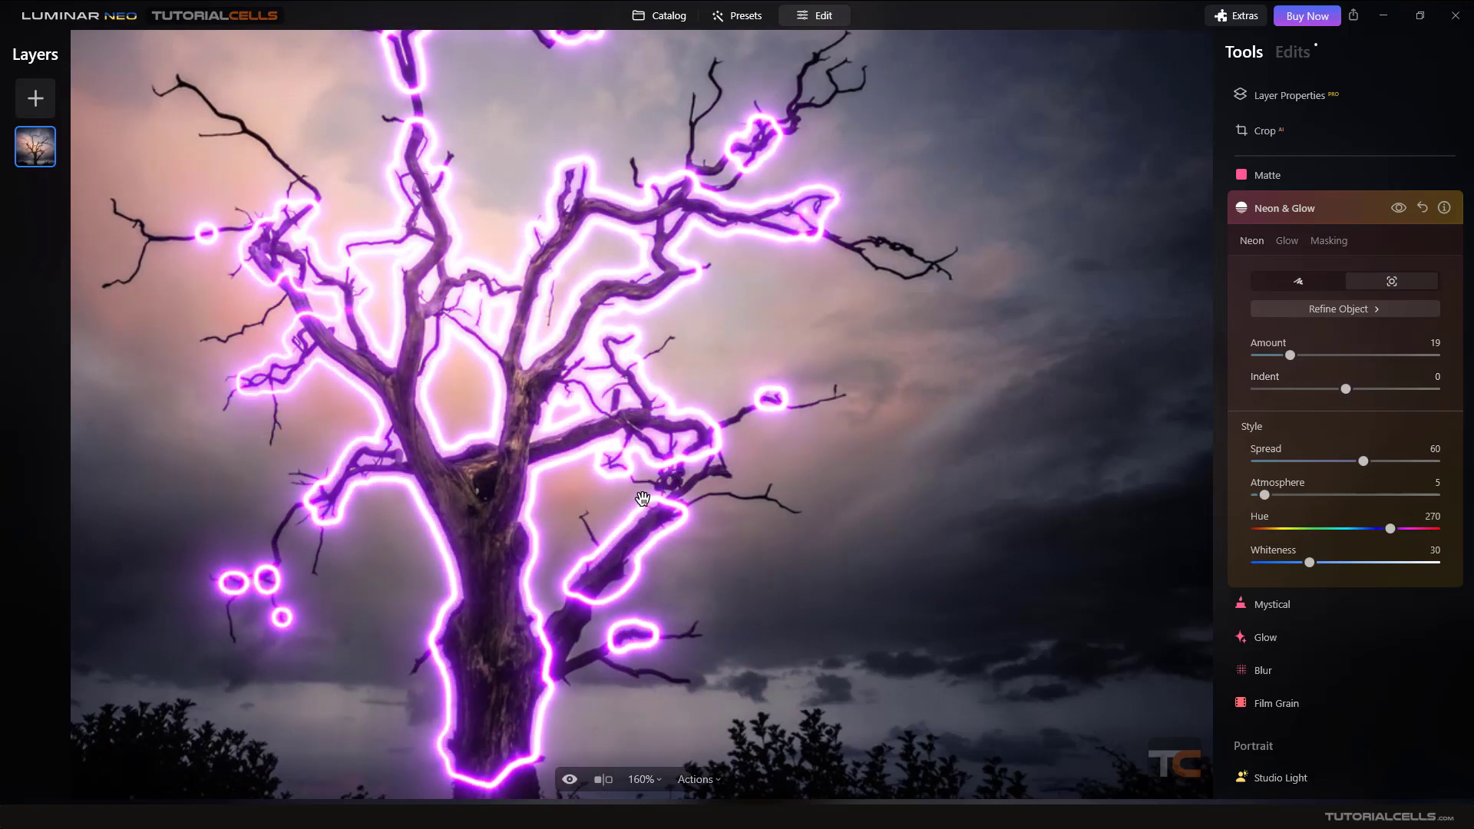
Refine the object by drawing with a size 58 brush, extending the outlined area down the lower right limb to the trunk.
scroll(561, 637, up, 3)
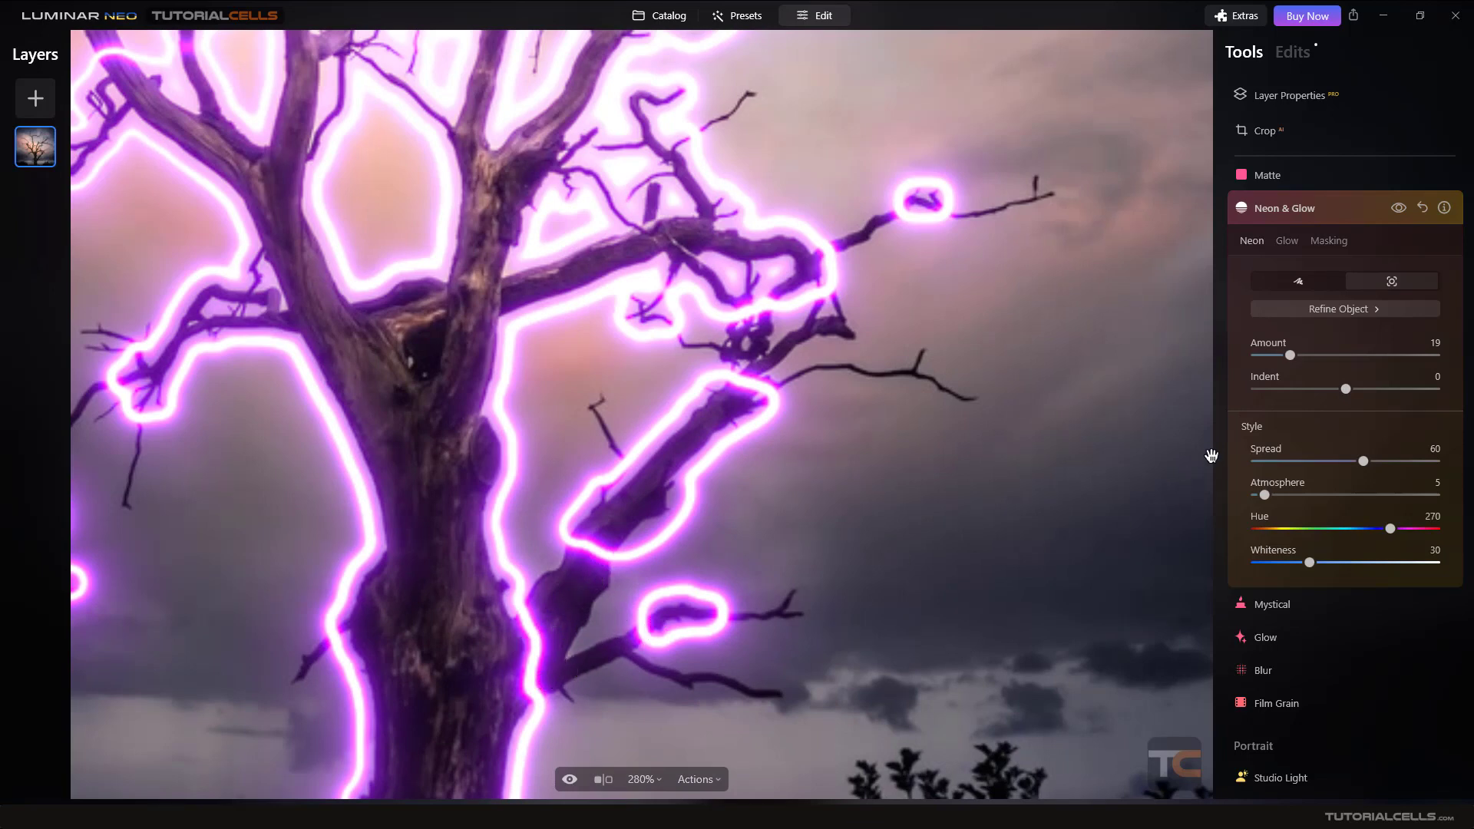
click(1305, 311)
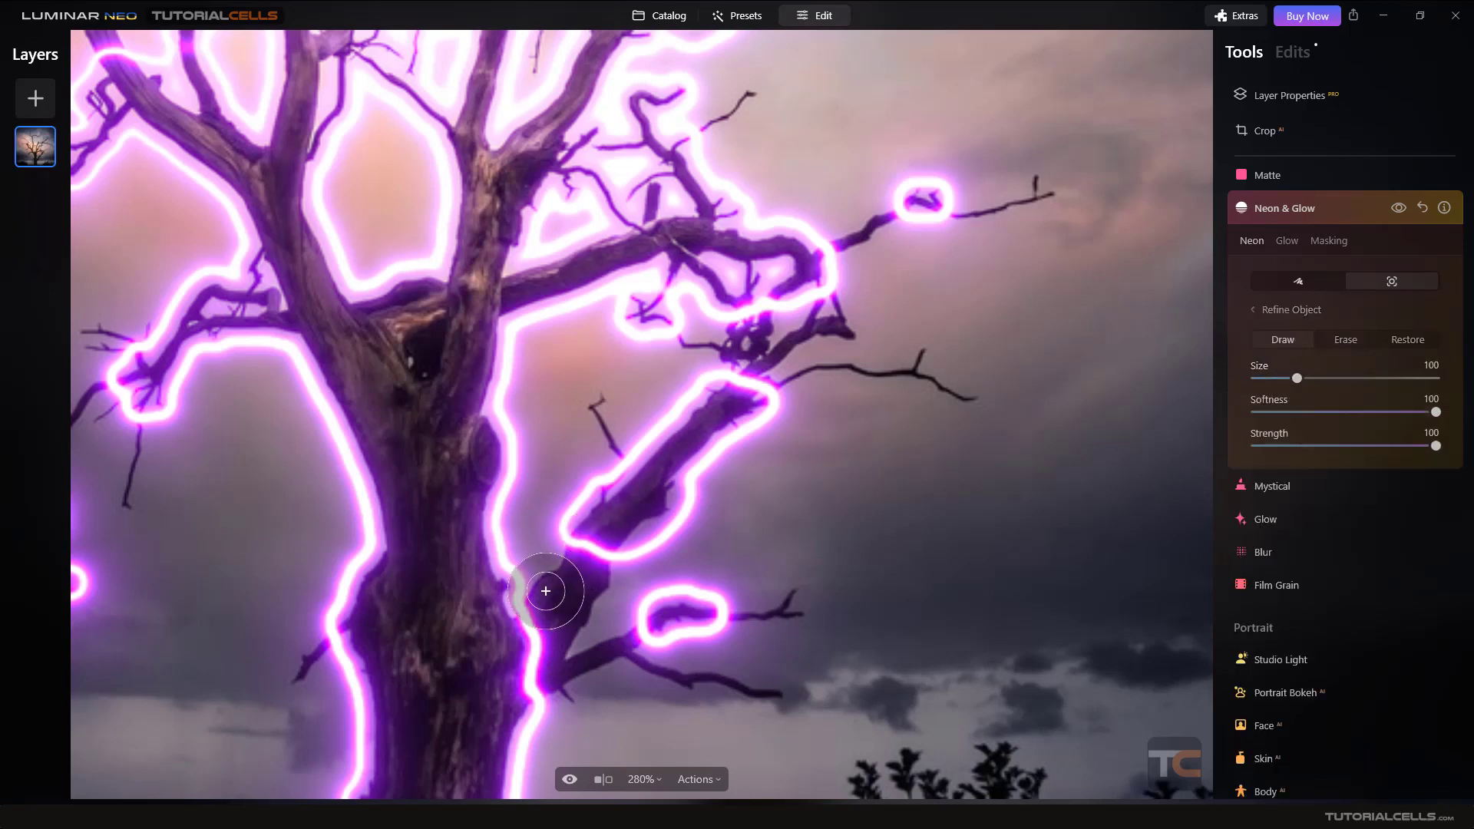
drag(1296, 378, 1278, 377)
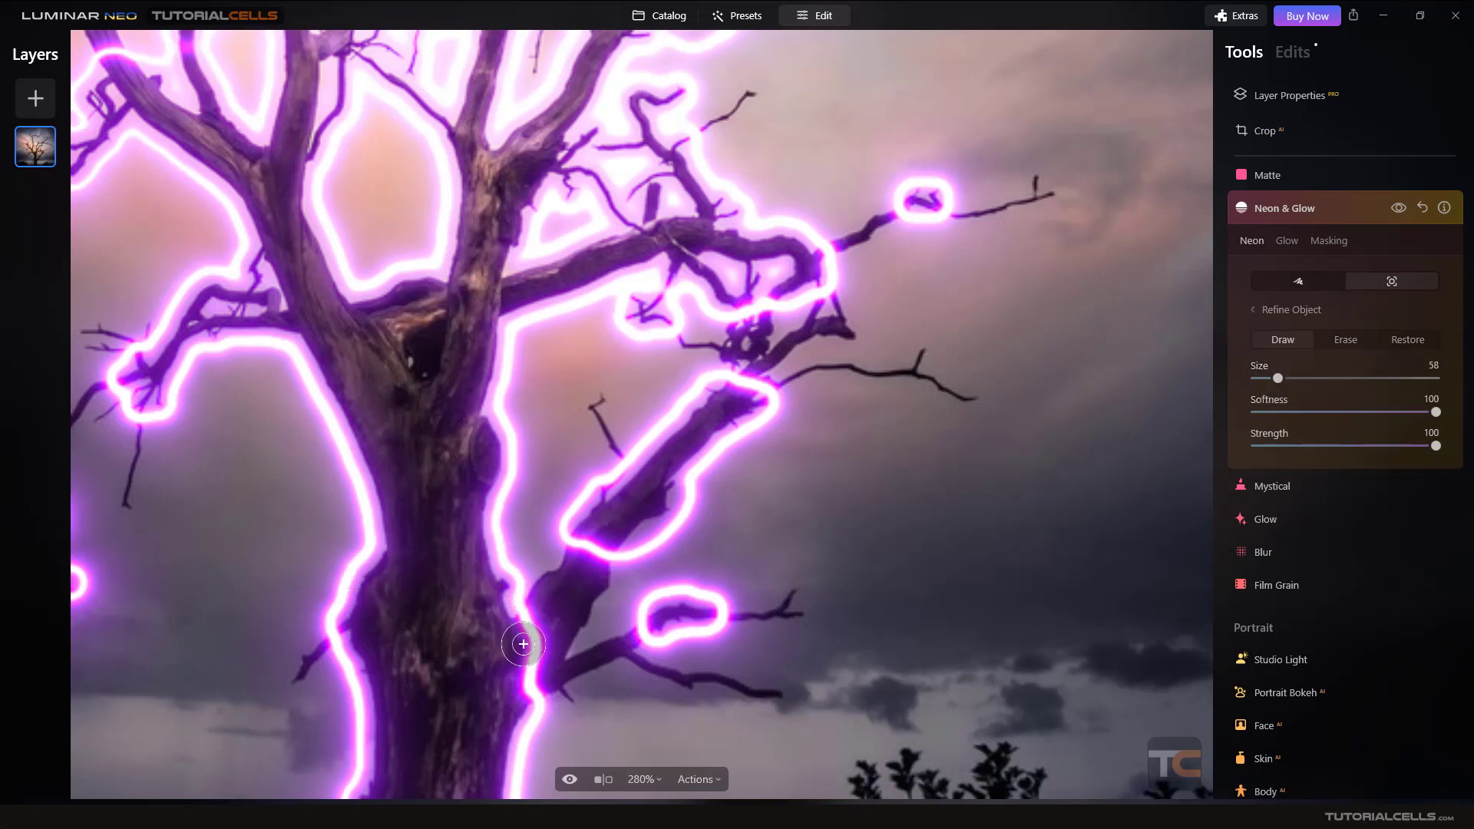
mouse_move(510, 642)
mouse_down()
mouse_move(566, 566)
mouse_move(587, 564)
mouse_move(543, 652)
mouse_move(480, 675)
mouse_up()
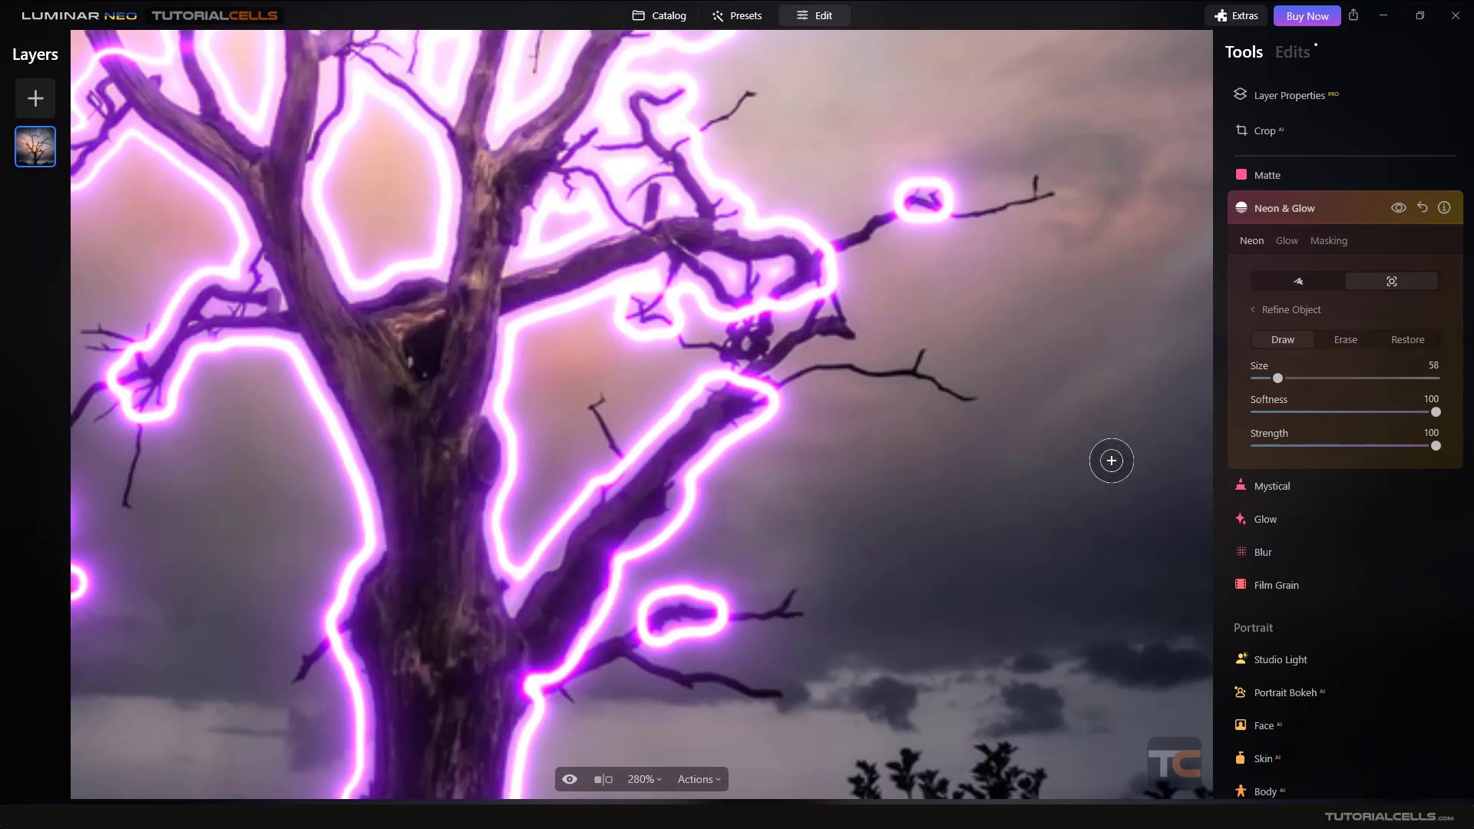
Draw with a size 32 brush along the small lower right branch, joining its isolated outline to the trunk.
drag(1276, 379, 1265, 378)
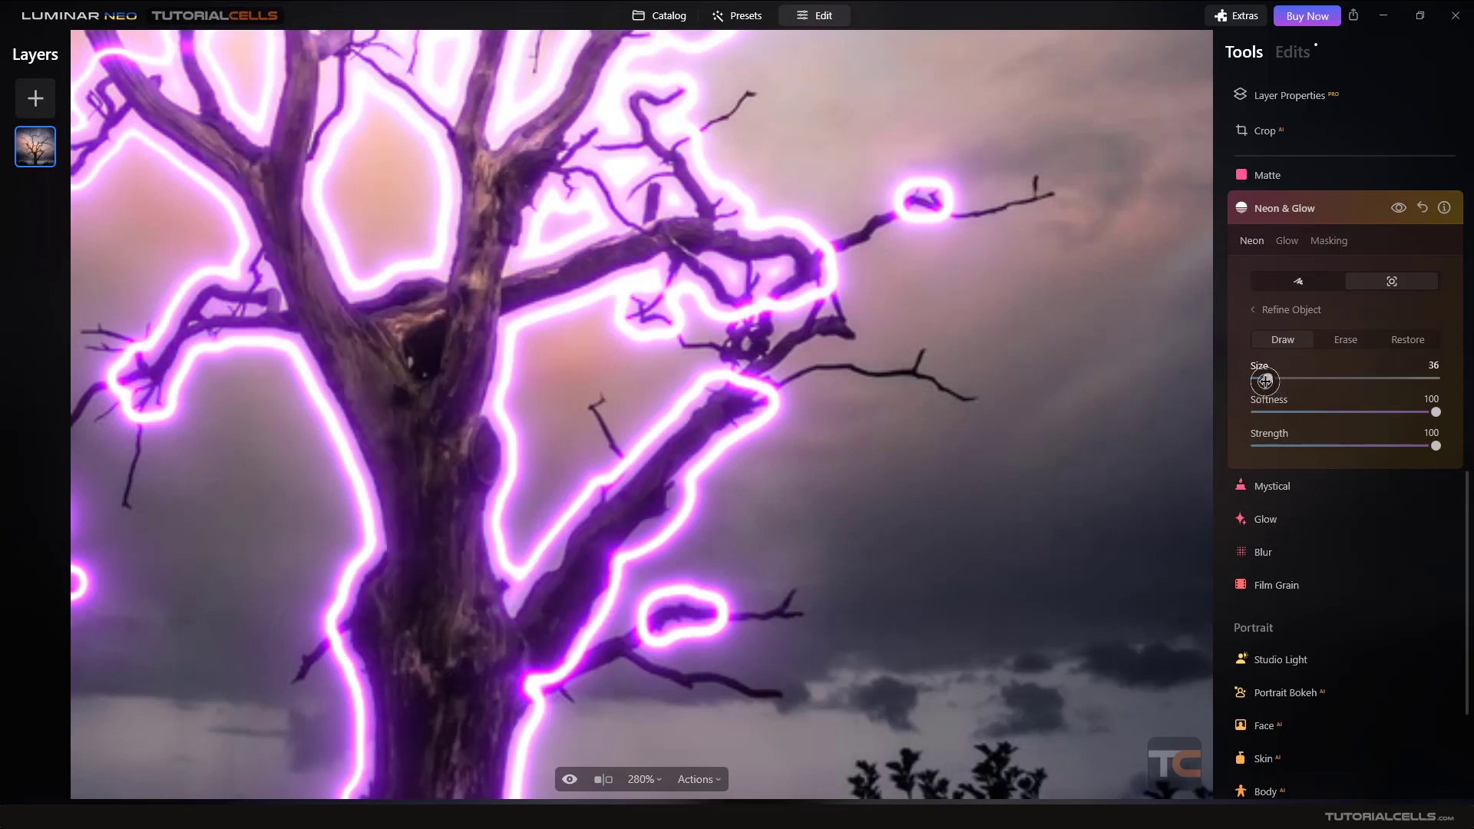
drag(542, 672, 668, 614)
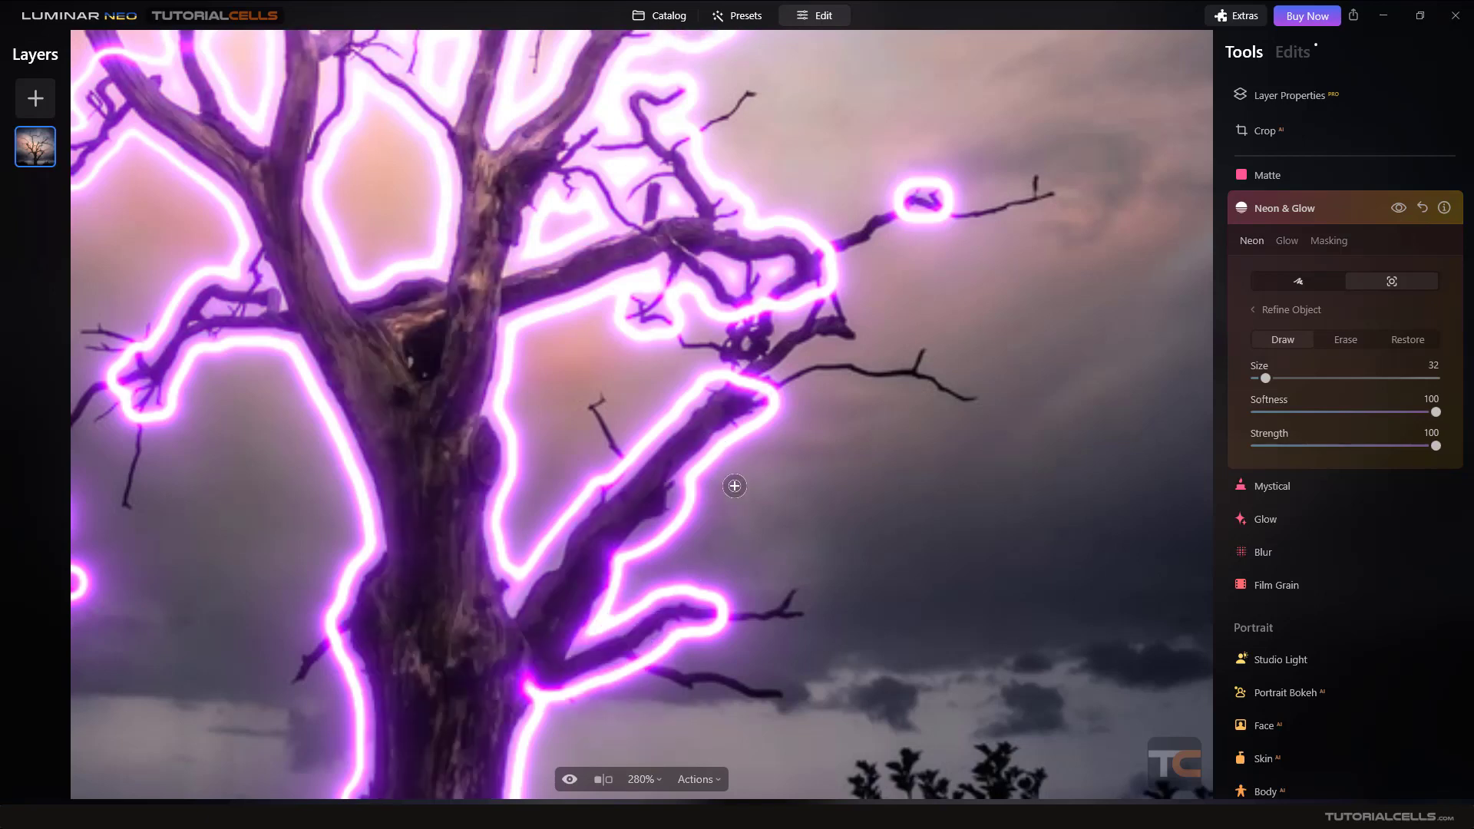
Erase the isolated neon loop on the far right branch and part of the middle right limb with a size 32 eraser.
click(1342, 340)
mouse_move(941, 218)
mouse_down()
mouse_move(948, 180)
mouse_move(911, 193)
mouse_move(902, 226)
mouse_move(912, 187)
mouse_move(926, 196)
mouse_move(889, 228)
mouse_move(945, 229)
mouse_up()
scroll(643, 357, down, 5)
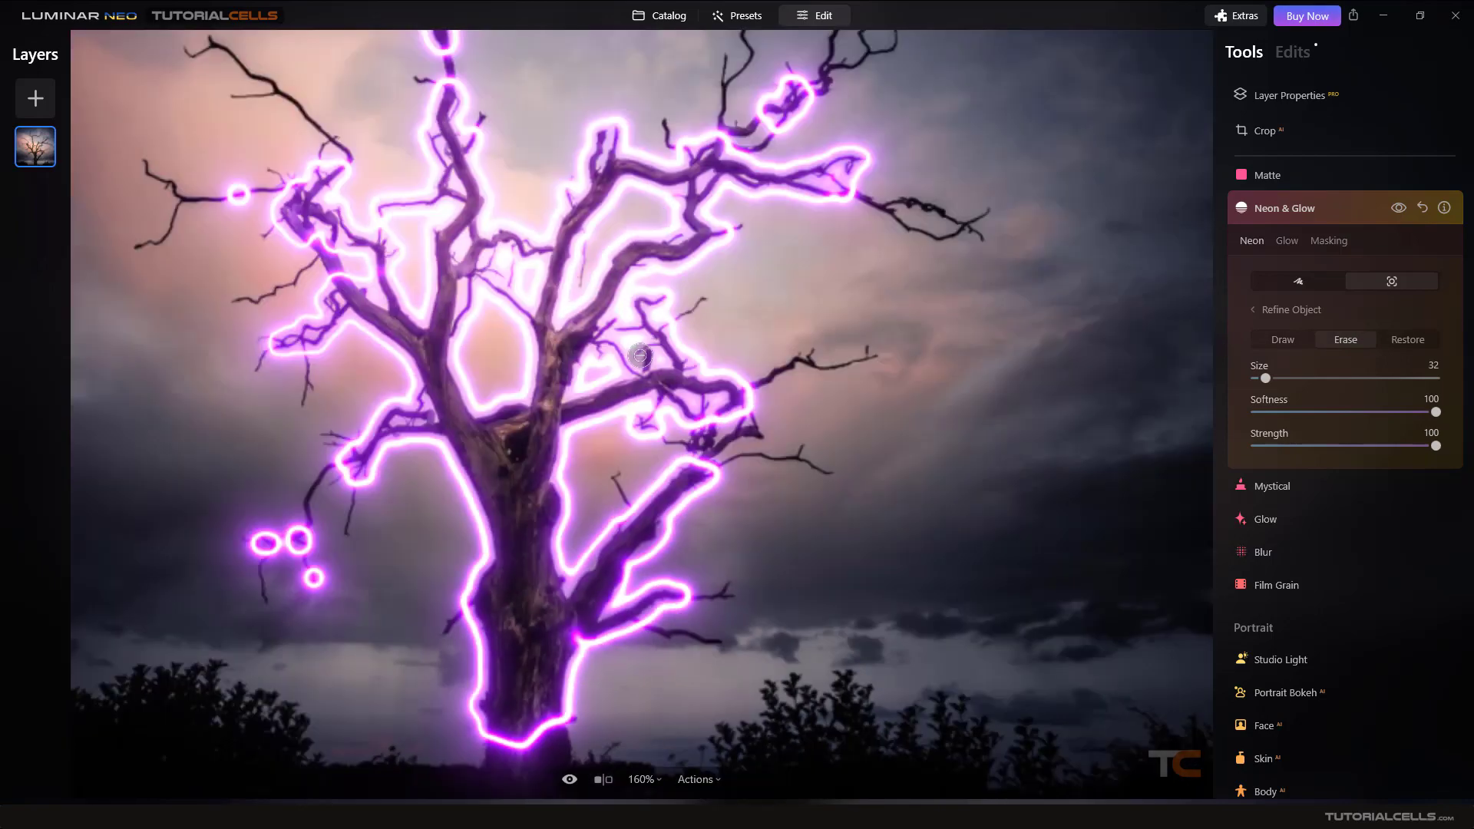
scroll(643, 358, up, 5)
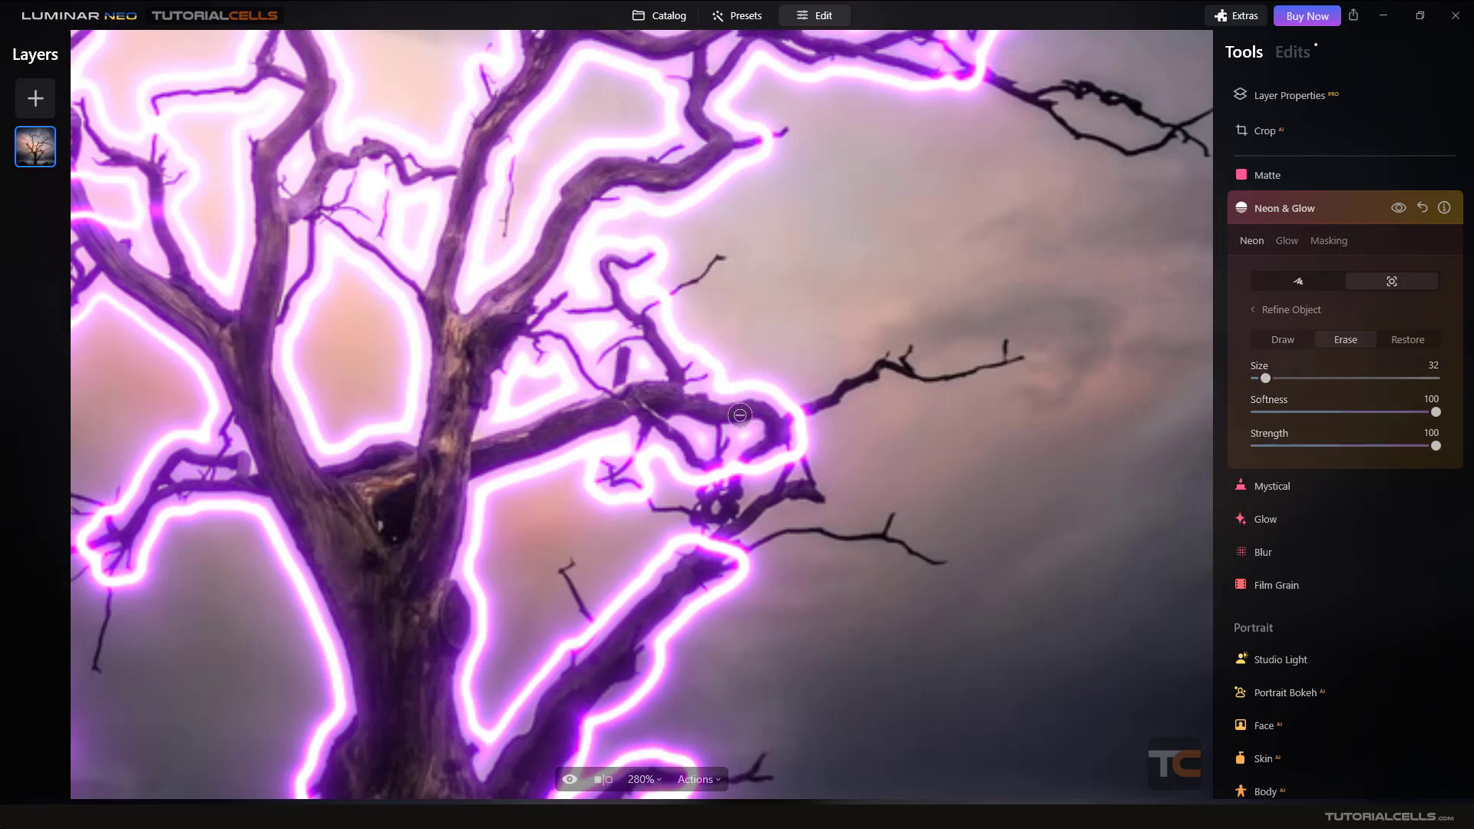
scroll(695, 431, down, 2)
scroll(621, 417, down, 2)
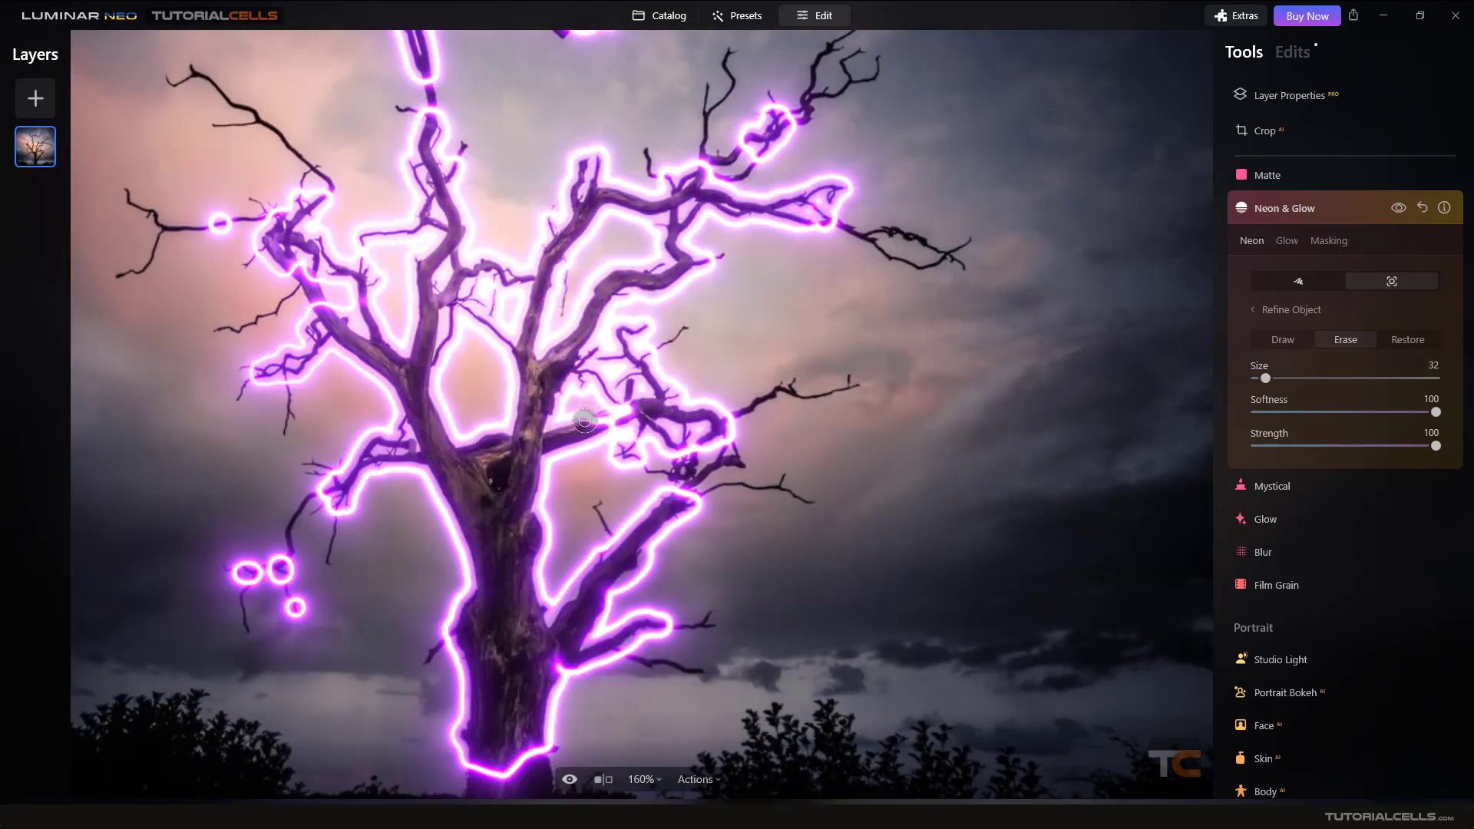
scroll(580, 432, up, 3)
scroll(591, 431, down, 3)
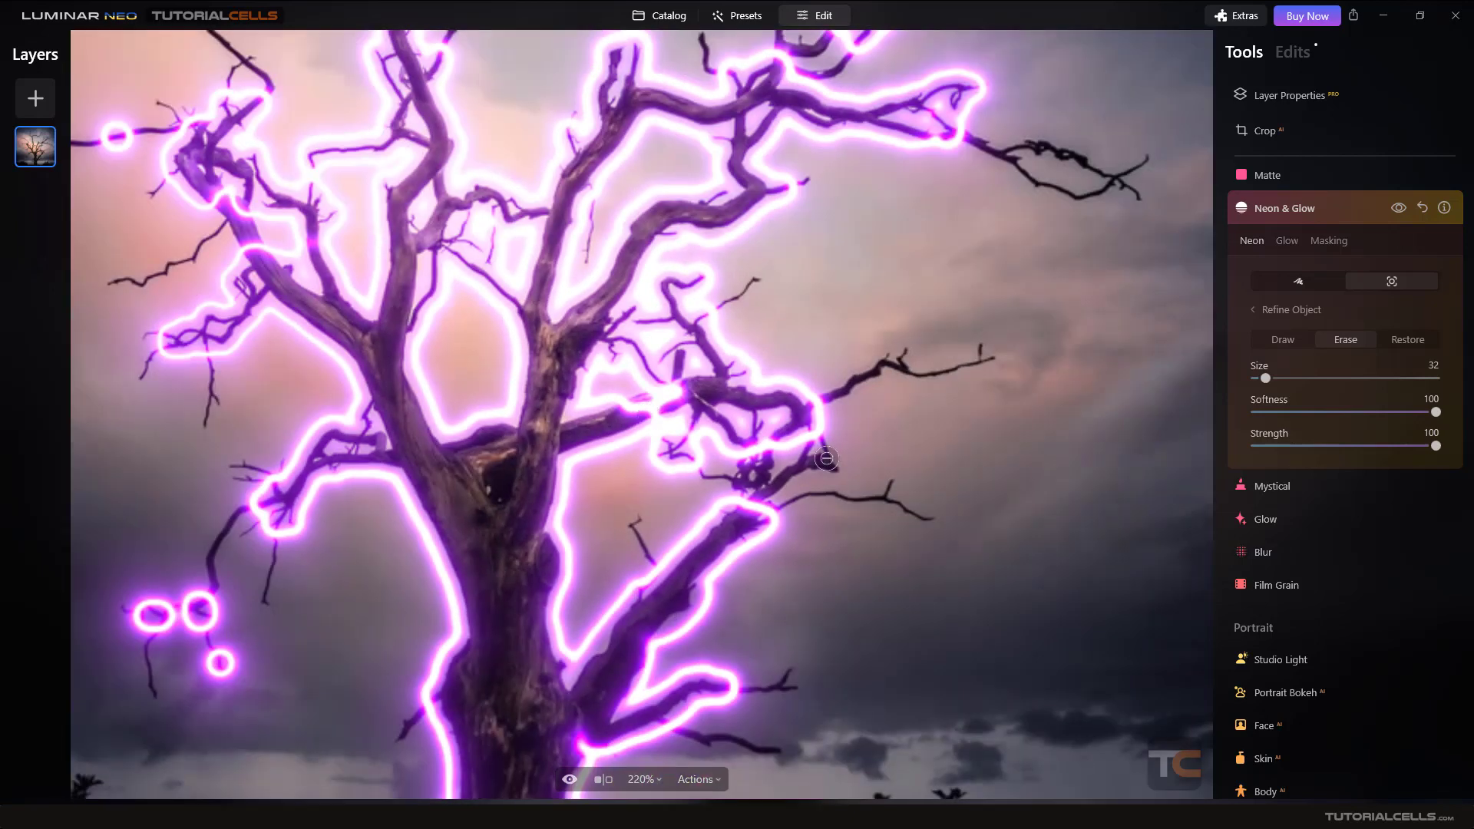
Draw a freehand neon line at Amount 100 along the thin middle right branch to its tip.
click(1272, 310)
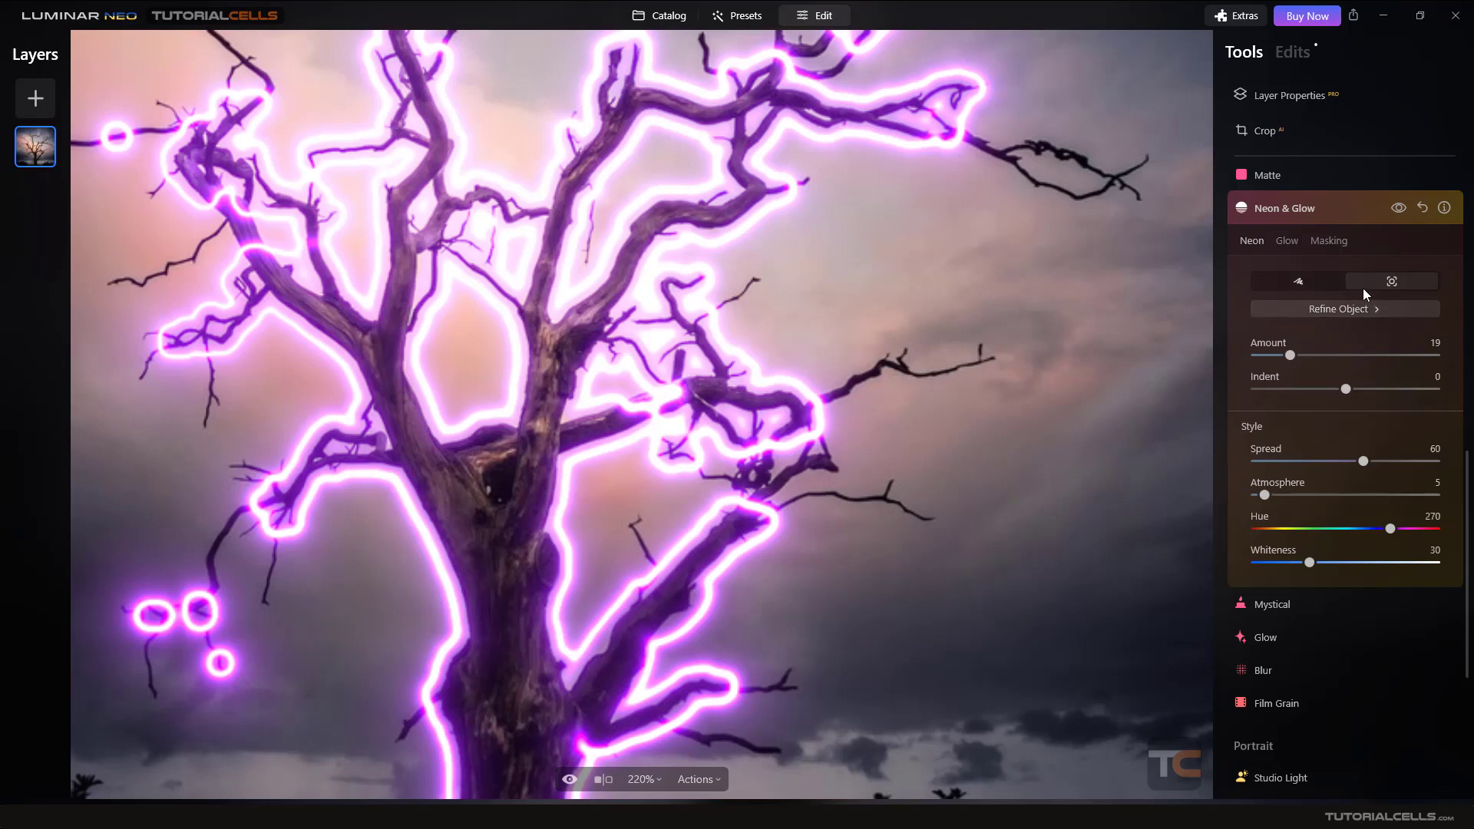
click(1301, 287)
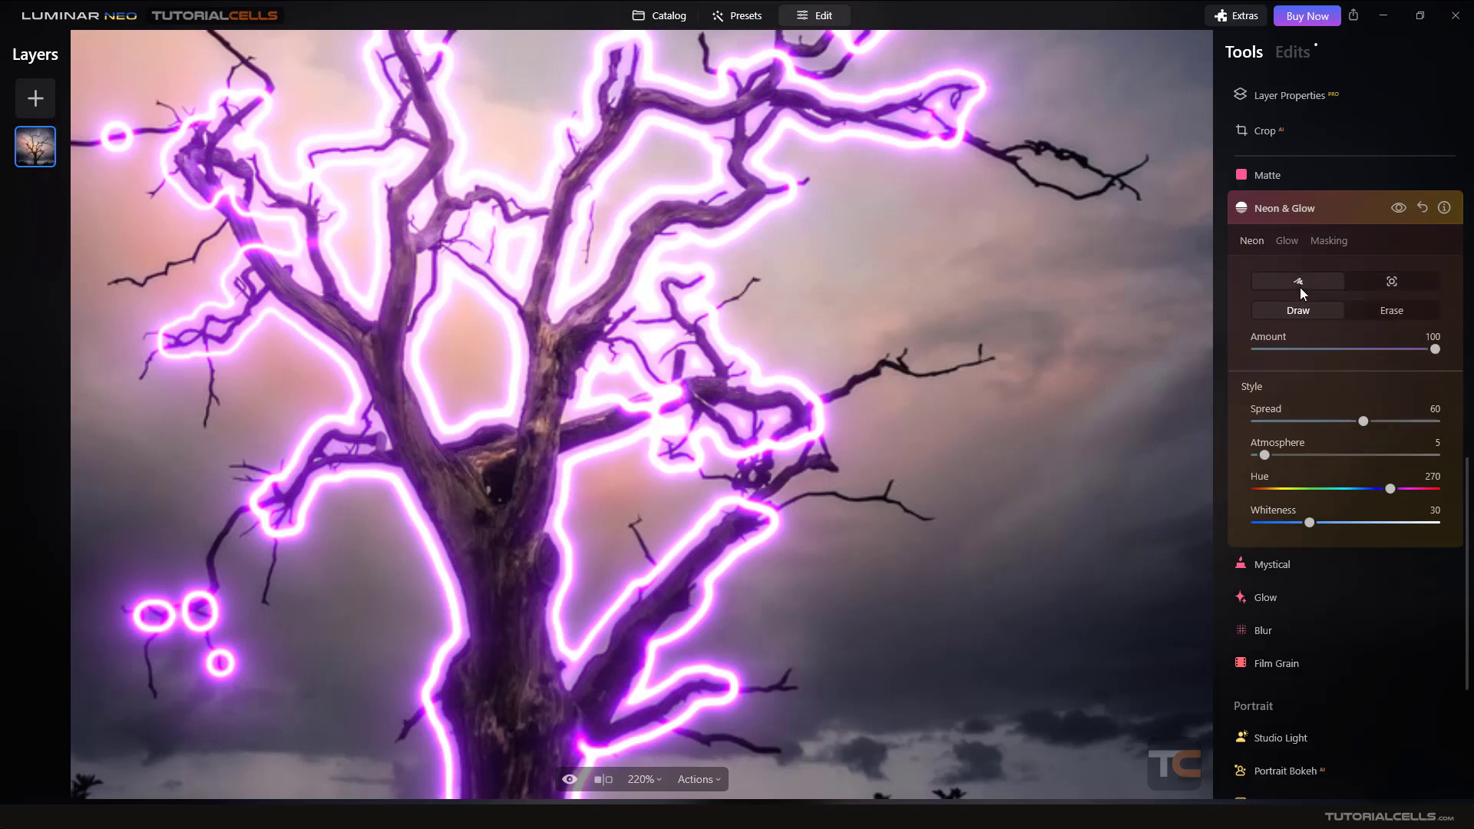
drag(825, 397, 1012, 352)
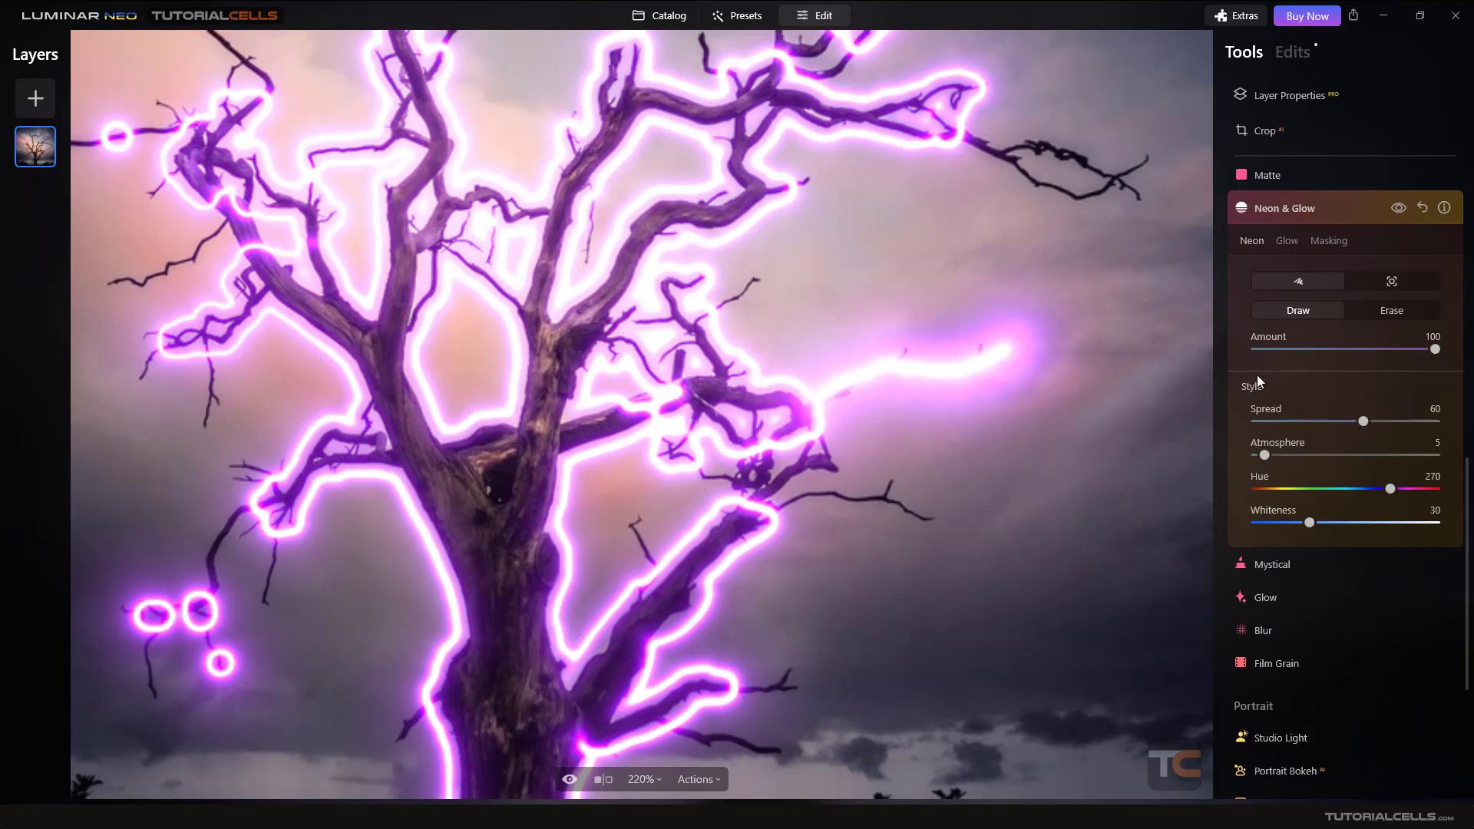
scroll(574, 399, down, 5)
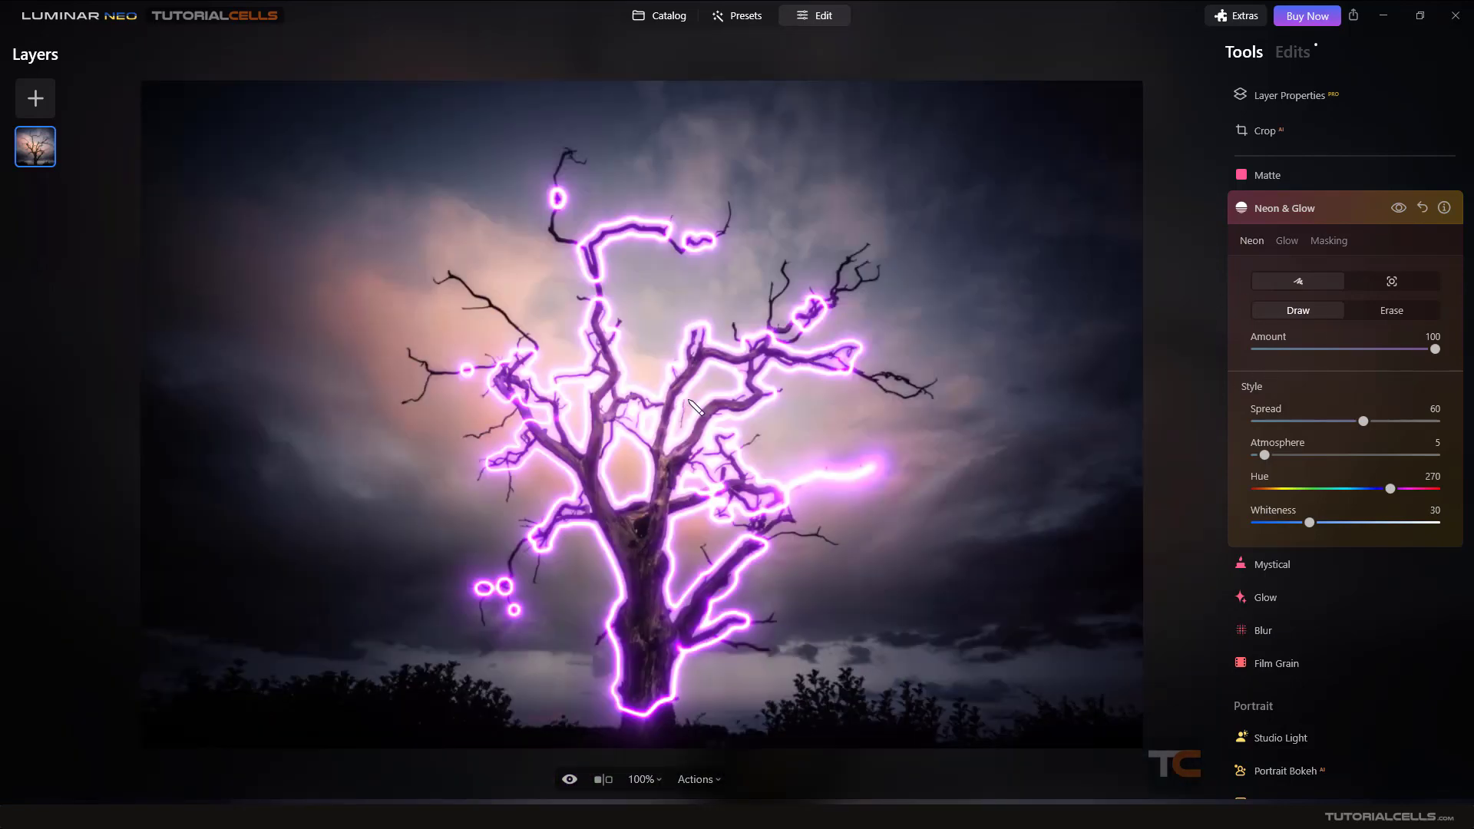
scroll(695, 408, up, 3)
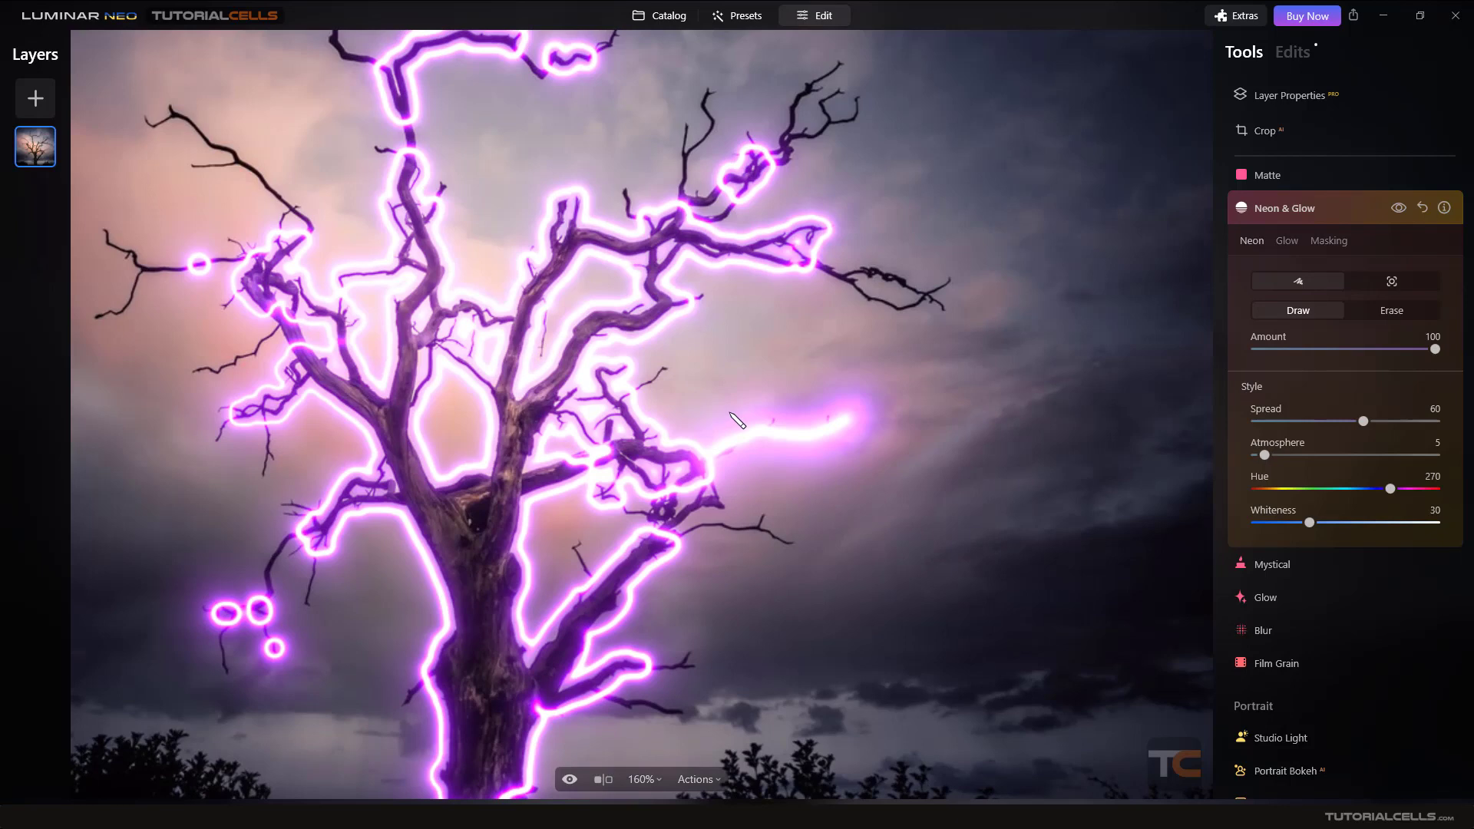
Reset all Neon & Glow adjustments on the tree photo.
click(1422, 207)
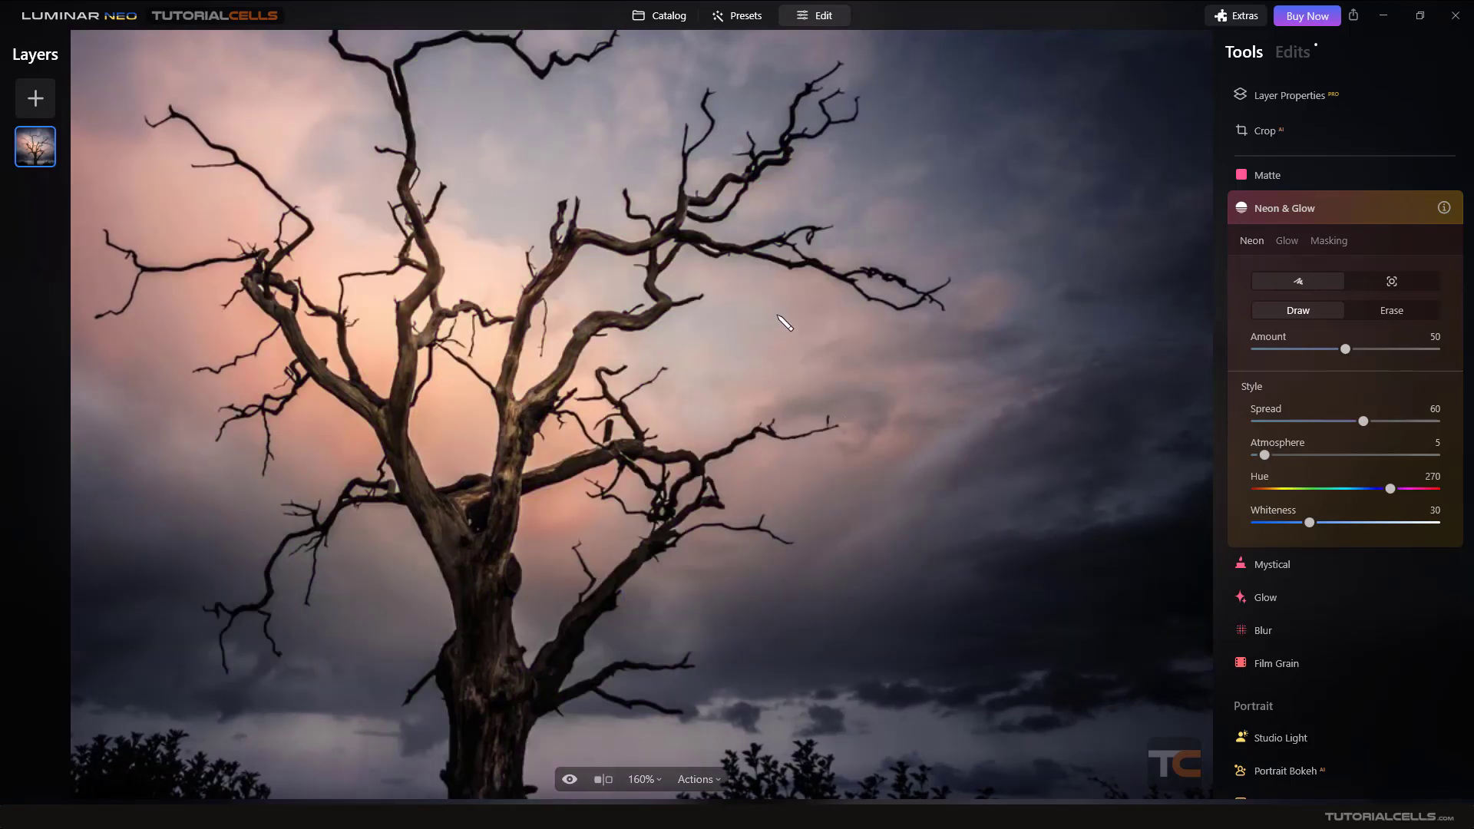
mouse_move(780, 316)
mouse_down()
mouse_move(884, 345)
mouse_move(919, 440)
mouse_move(821, 532)
mouse_move(671, 417)
mouse_move(752, 387)
mouse_move(787, 462)
mouse_up()
Open the barn owl photo from the catalog for editing and expand the Neon & Glow tool.
click(651, 18)
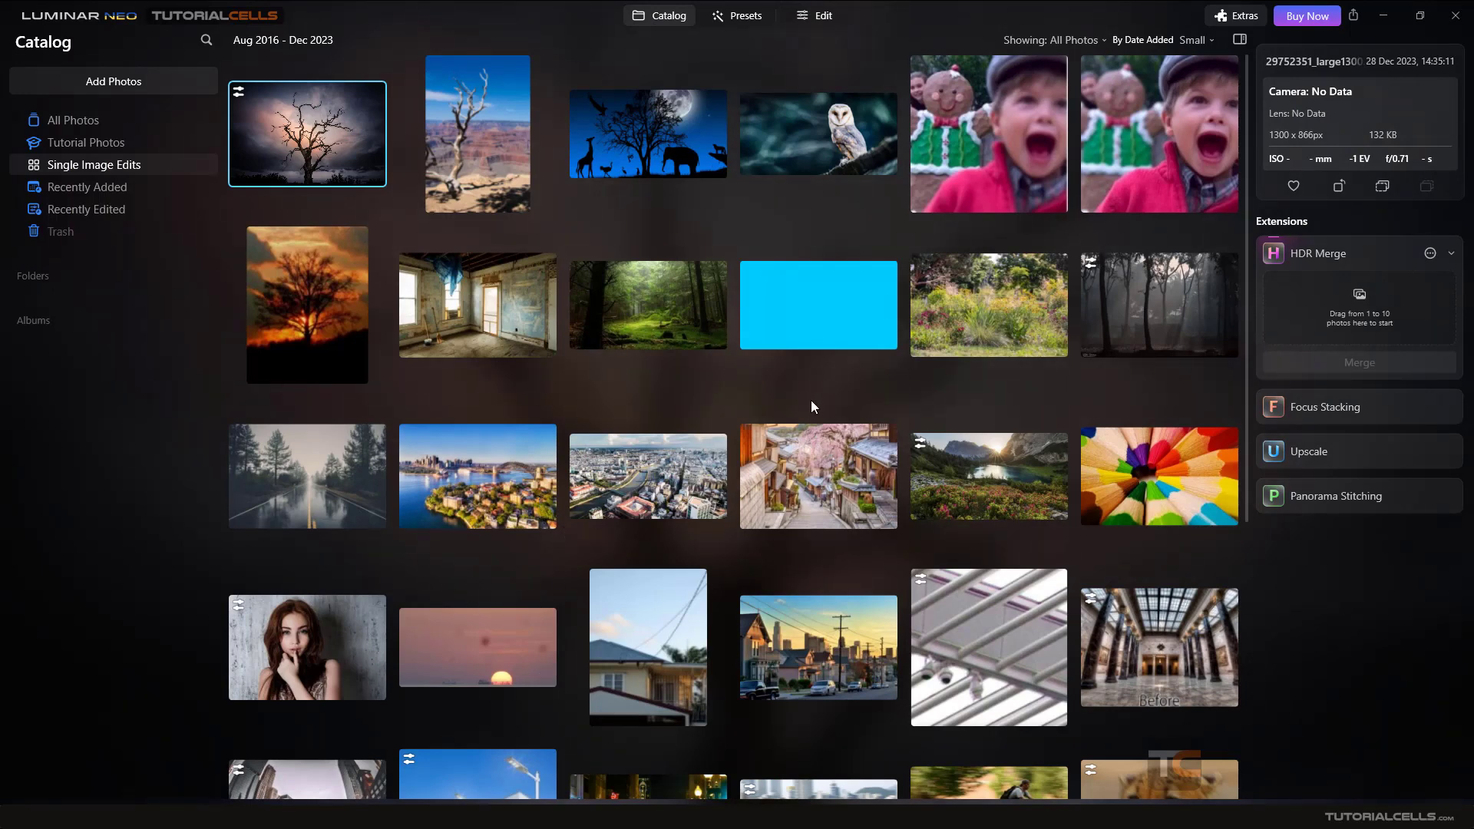
double_click(820, 149)
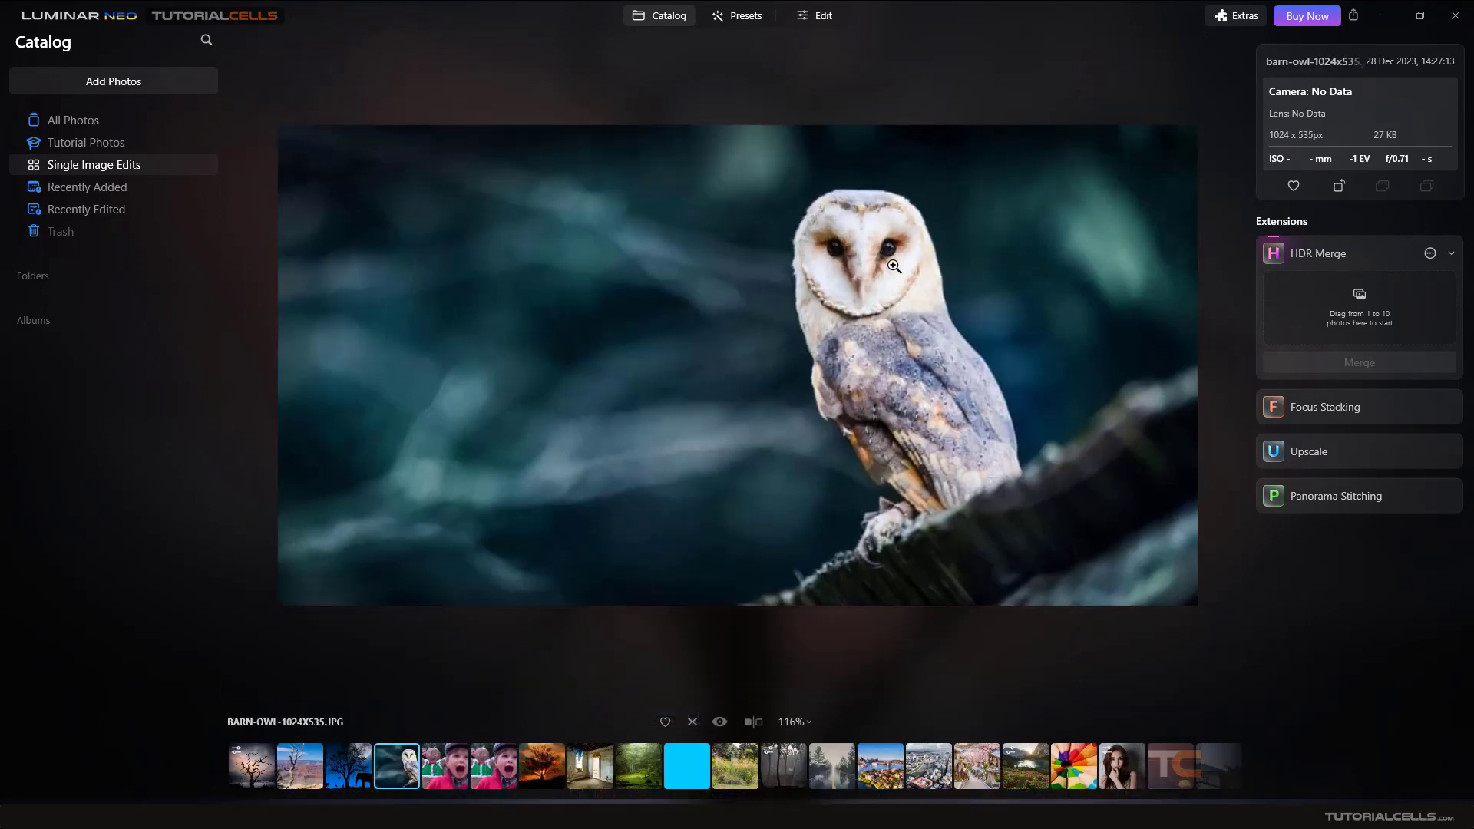
click(816, 17)
scroll(1294, 455, down, 5)
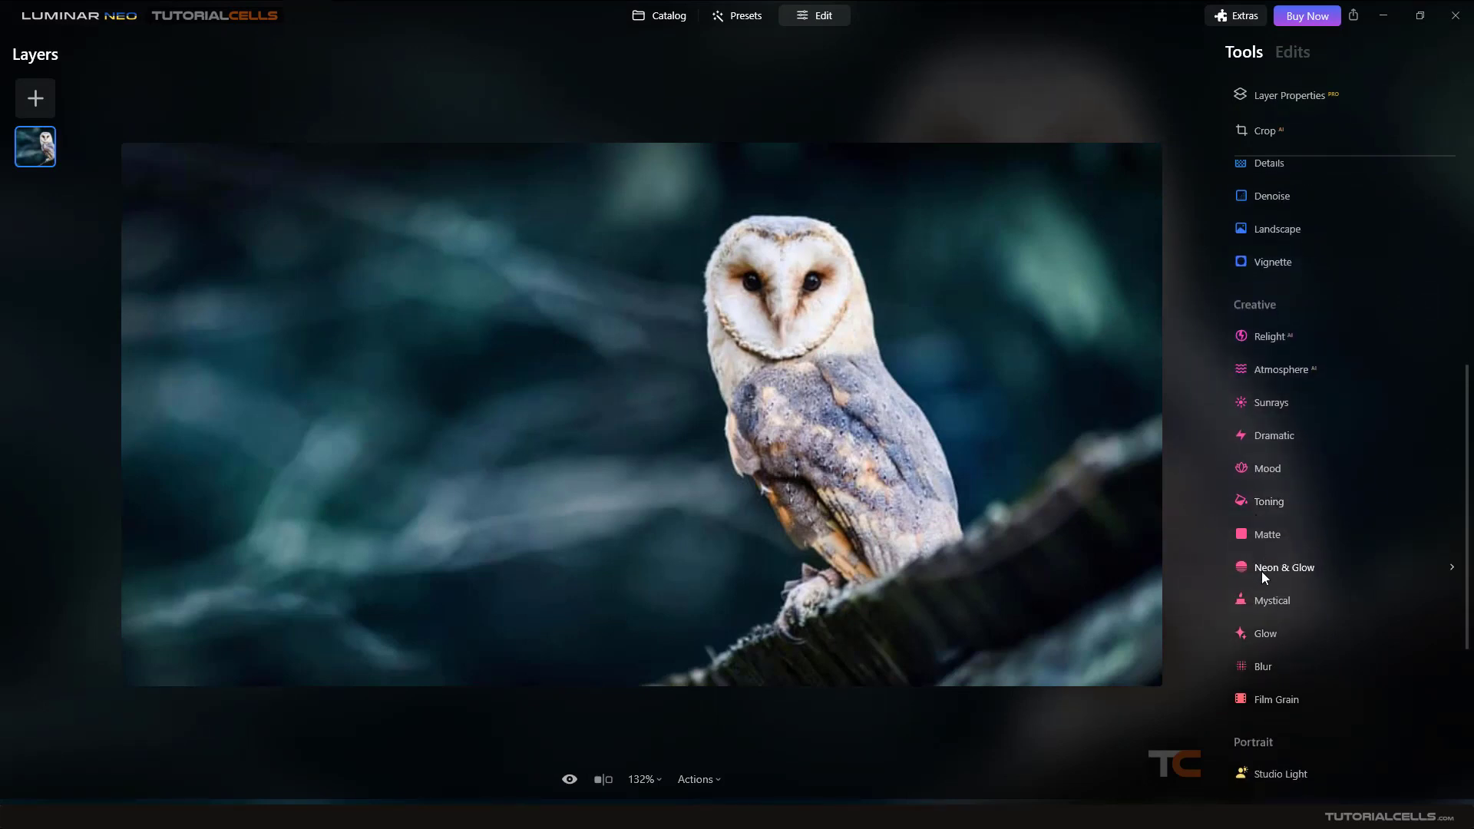
click(1260, 571)
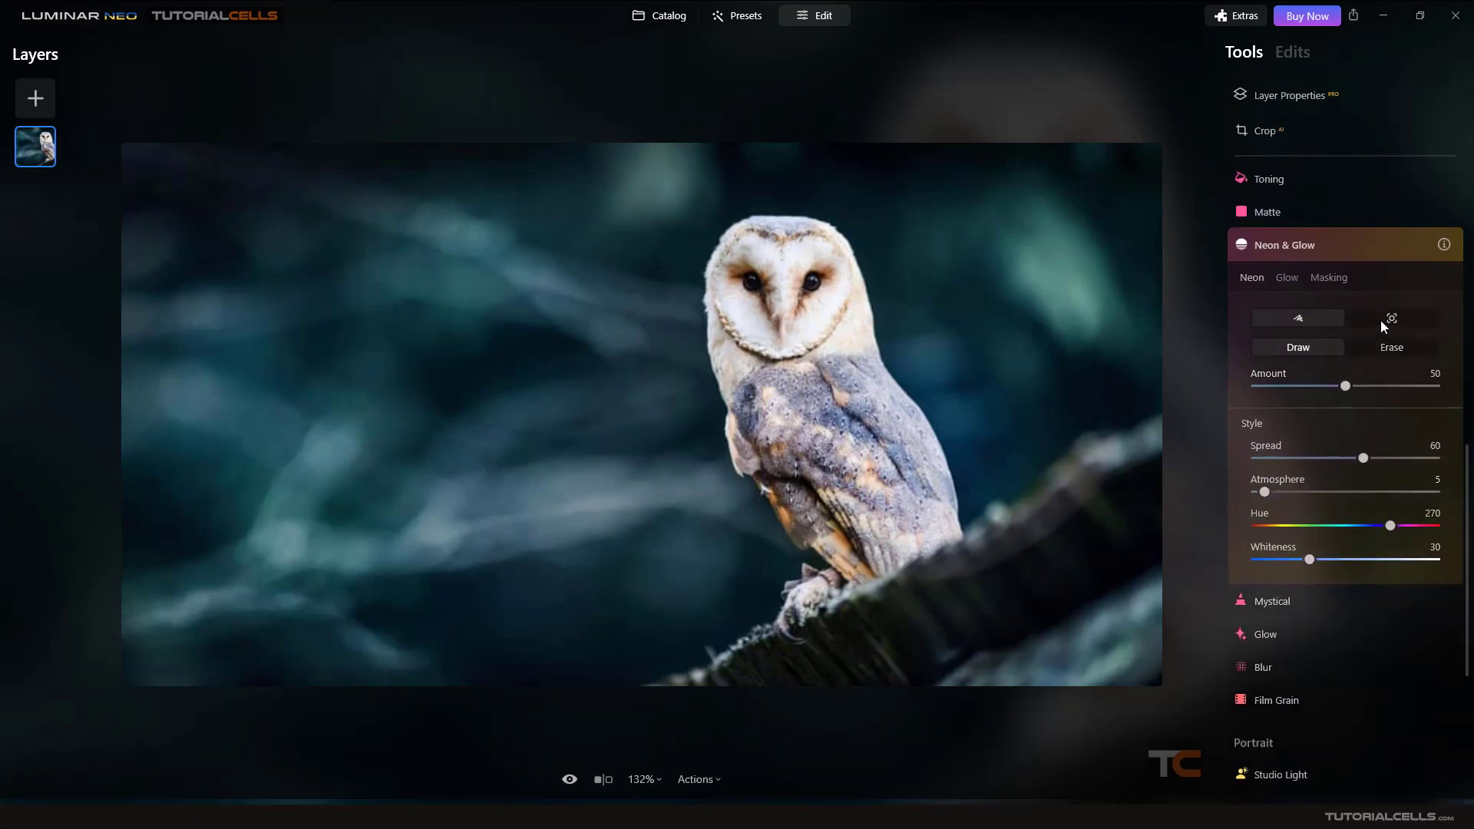
Outline the owl using the neon object mode with Amount 18 and Indent 0.
click(1380, 321)
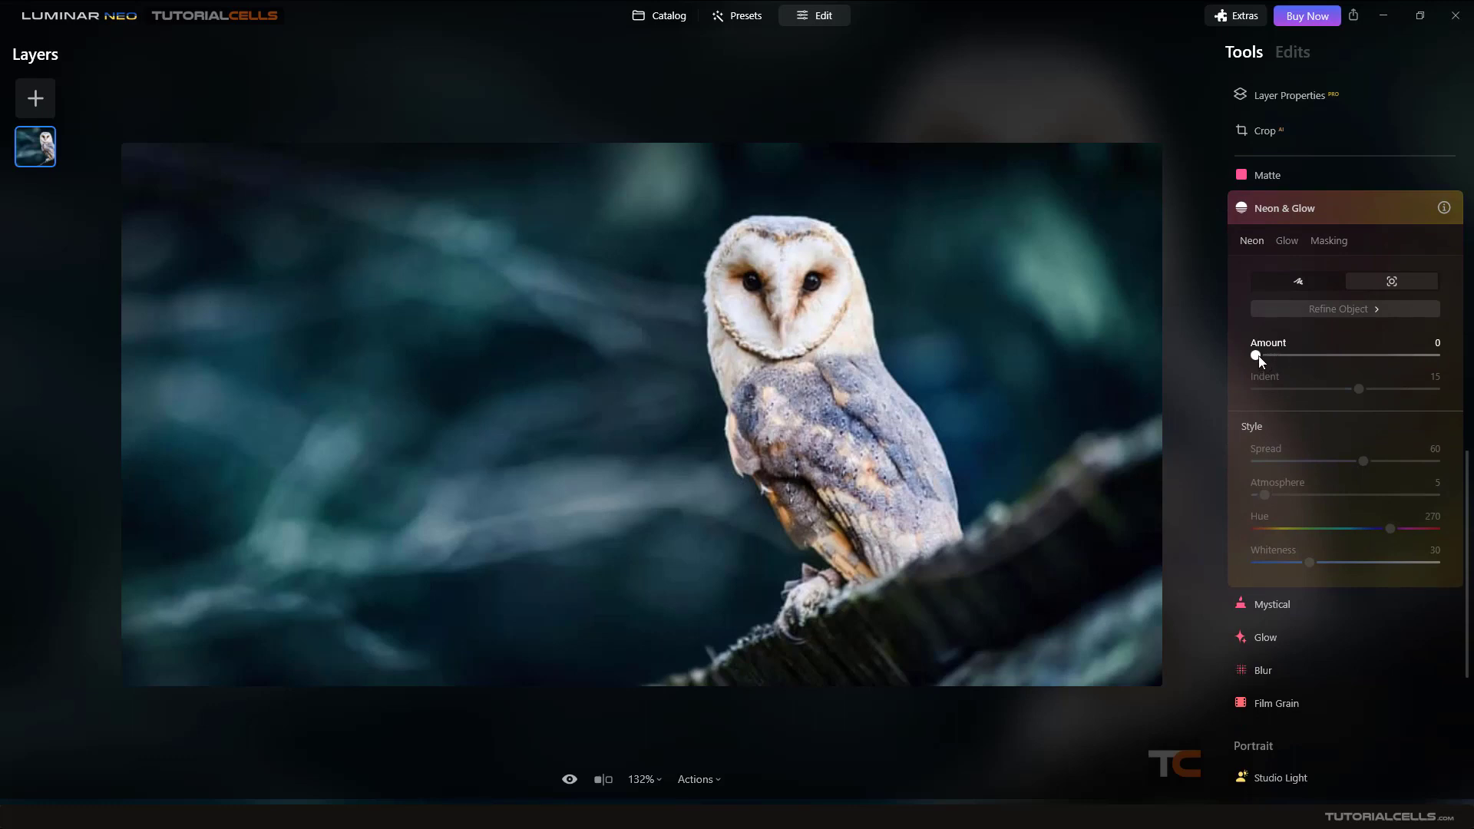
drag(1259, 357, 1270, 356)
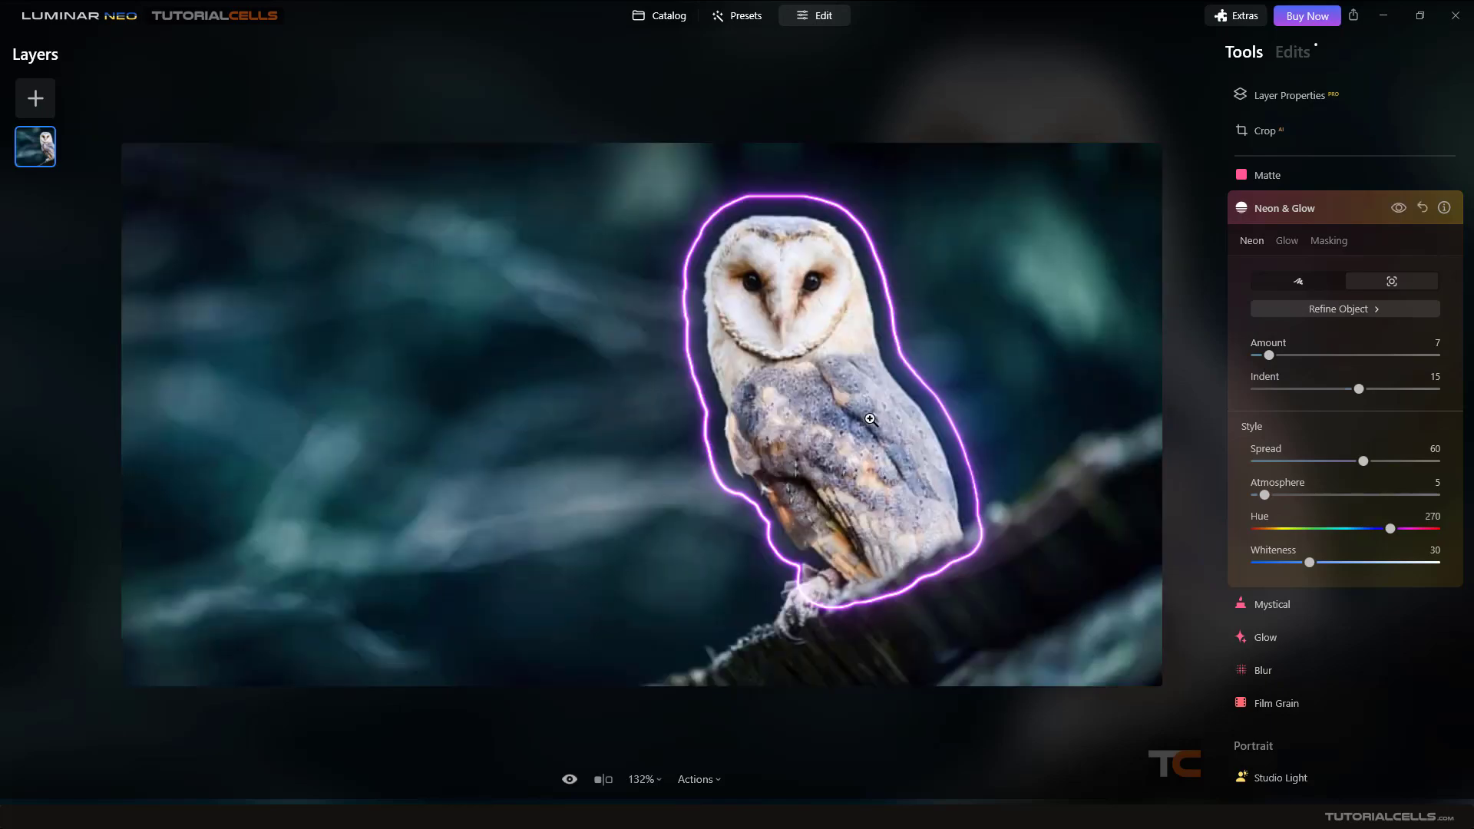
click(870, 420)
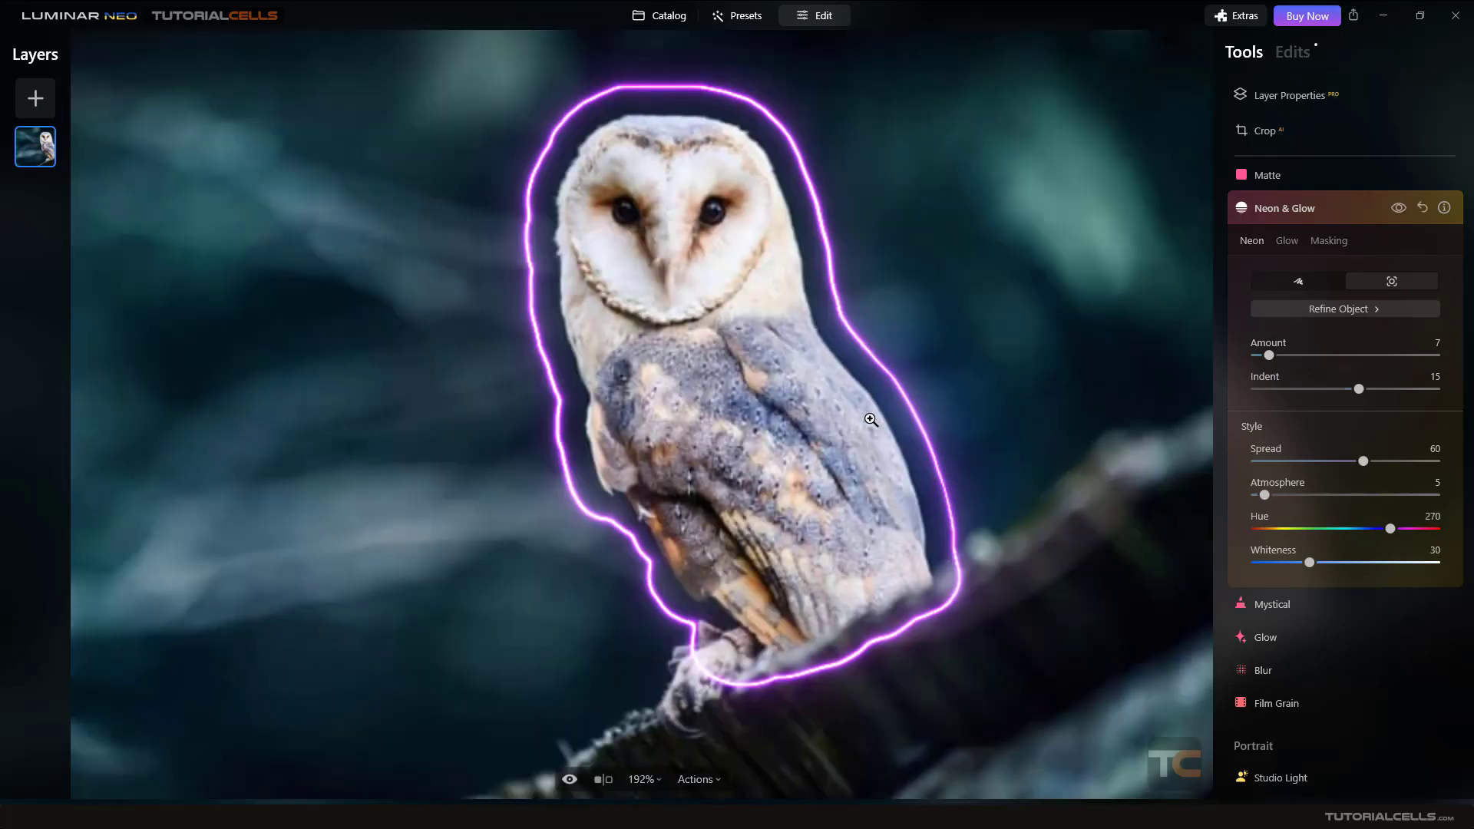
click(870, 420)
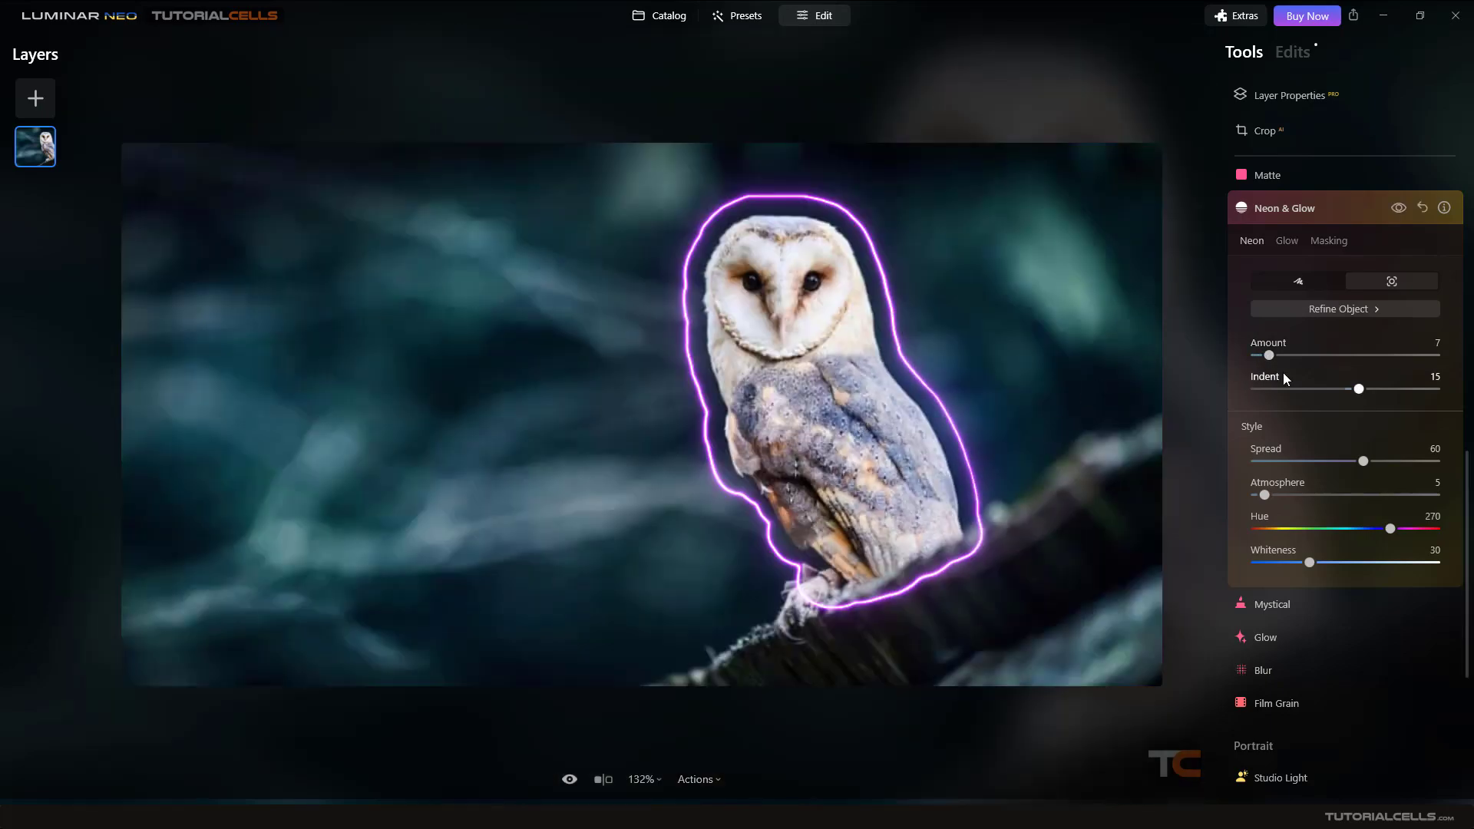
drag(1358, 388, 1348, 389)
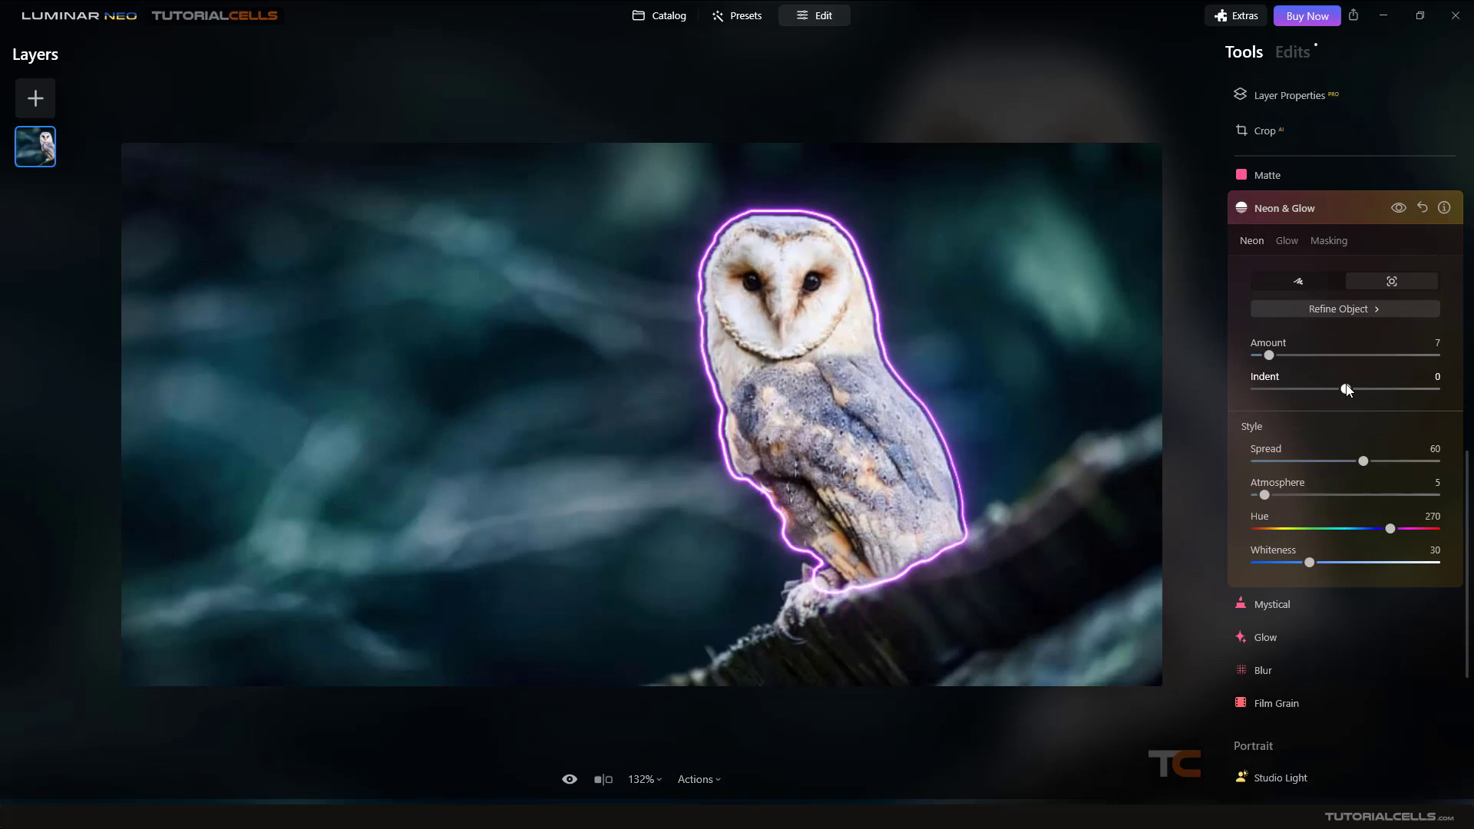
drag(1269, 355, 1287, 357)
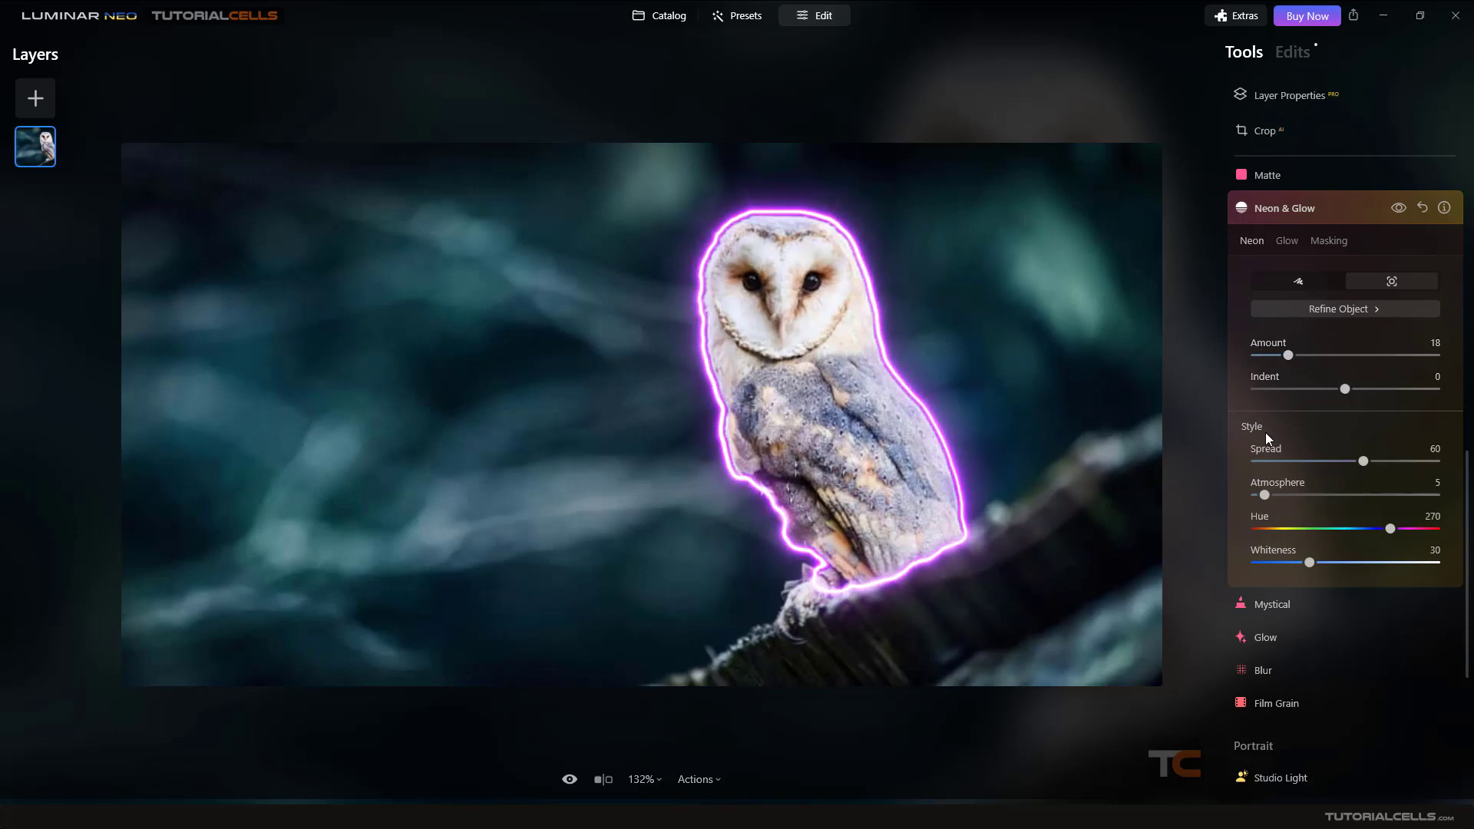
Style the owl's neon outline with Spread 100, Atmosphere 10, a green Hue of 117 and Whiteness 59.
scroll(1271, 435, down, 2)
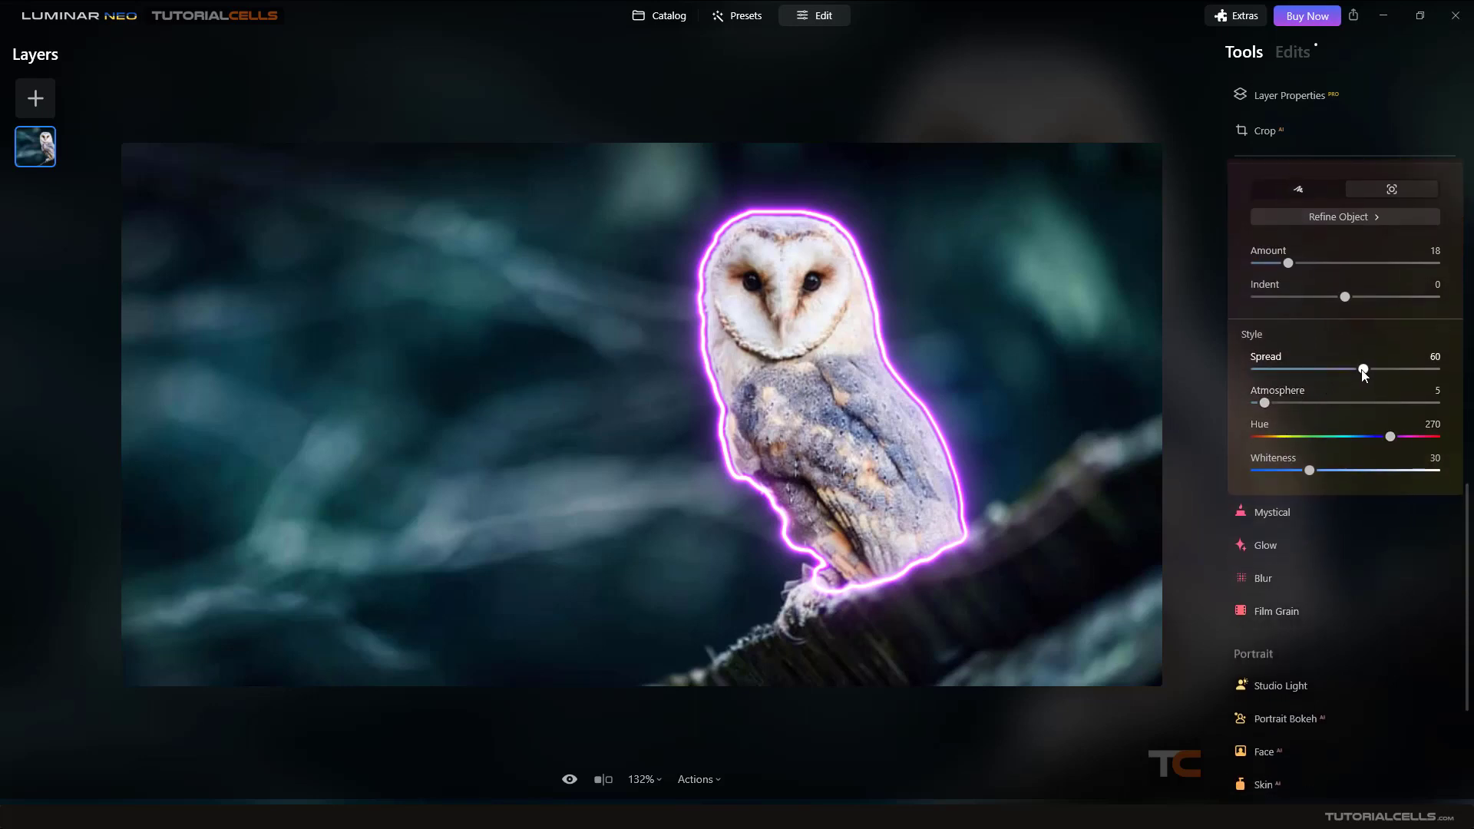
drag(1363, 370, 1441, 375)
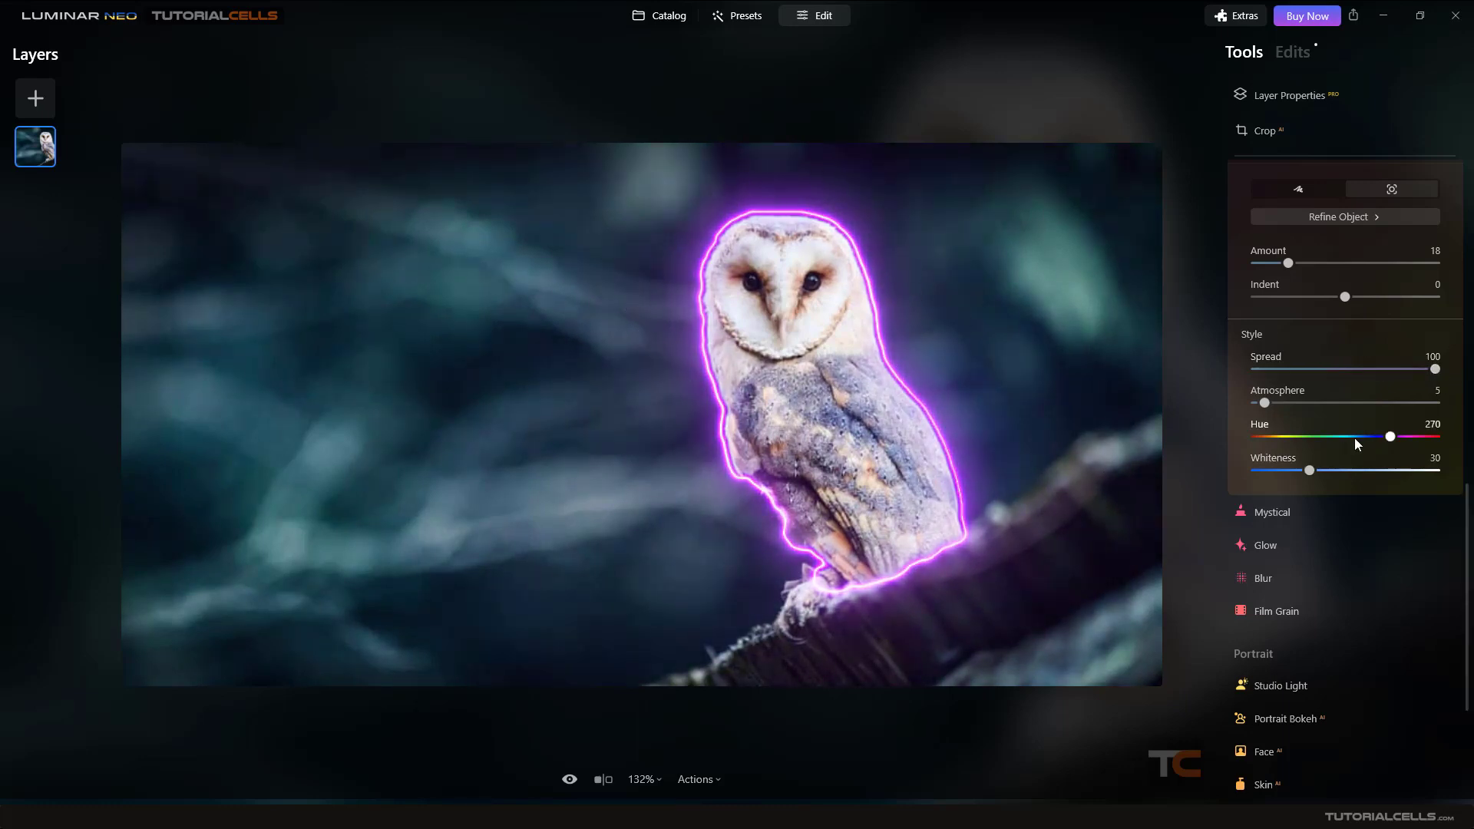
mouse_move(1390, 442)
mouse_down()
mouse_move(1352, 444)
mouse_move(1364, 443)
mouse_up()
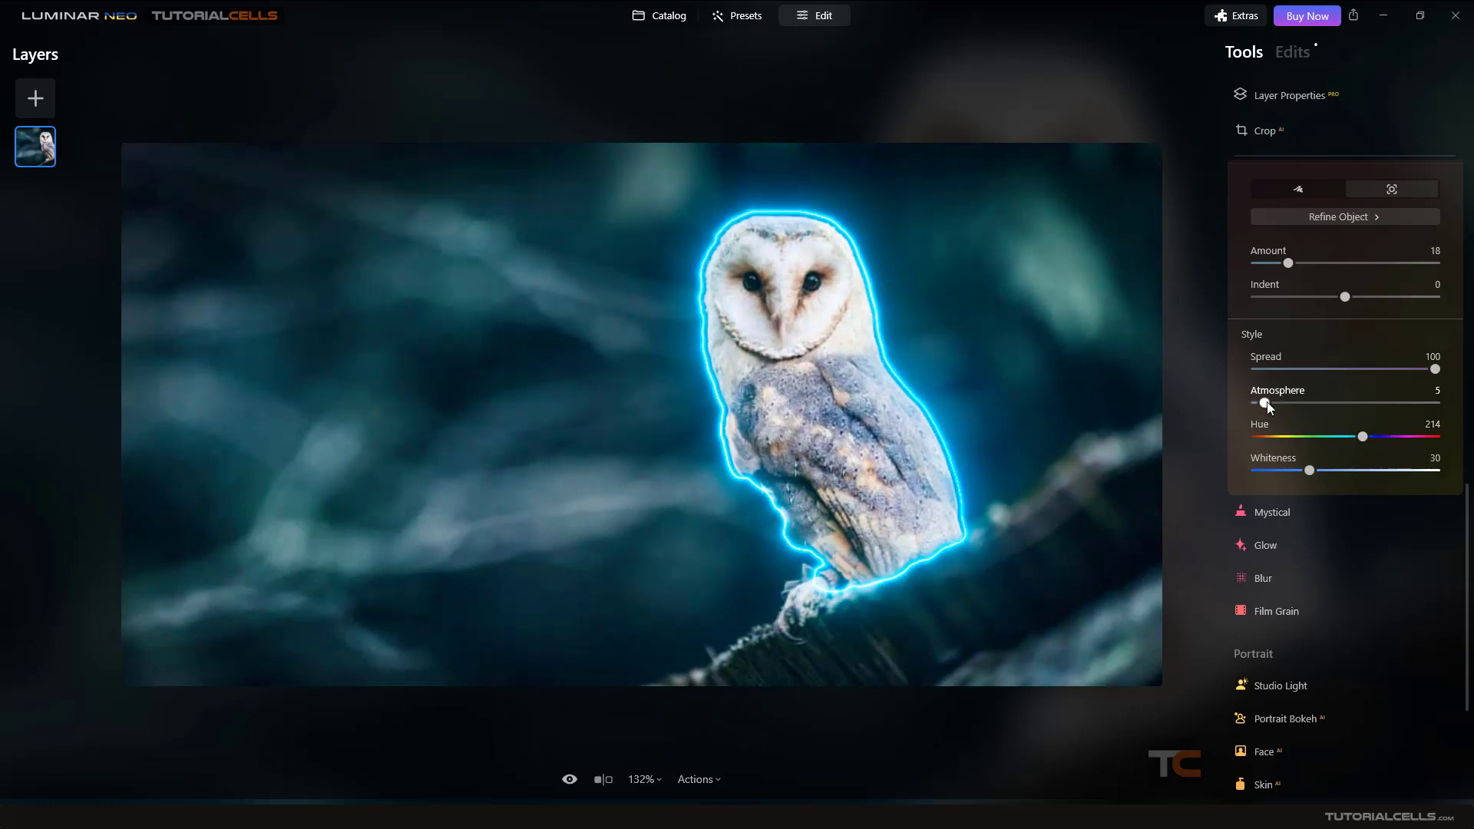
drag(1266, 404, 1316, 404)
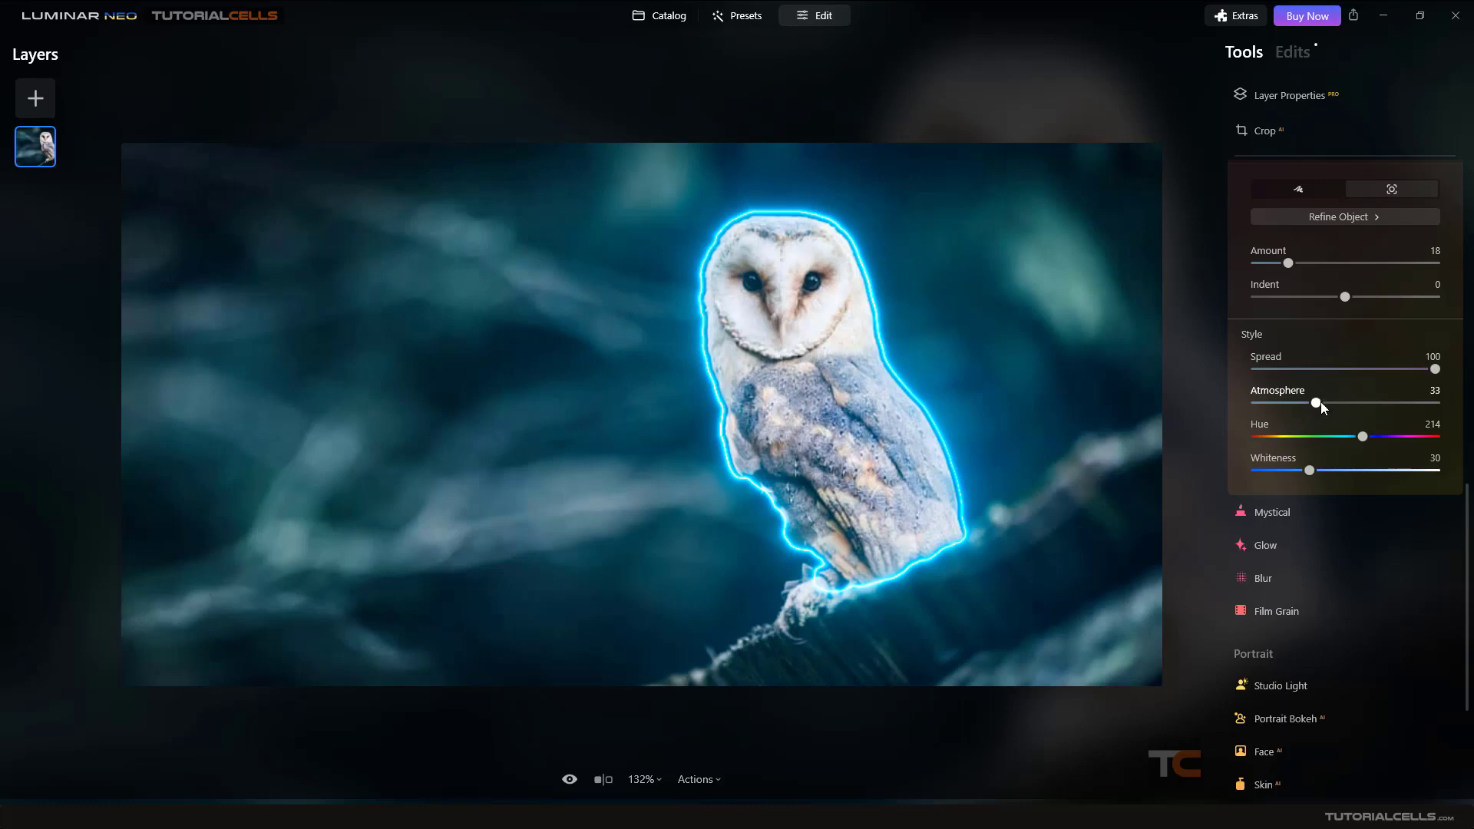
drag(1317, 402, 1275, 405)
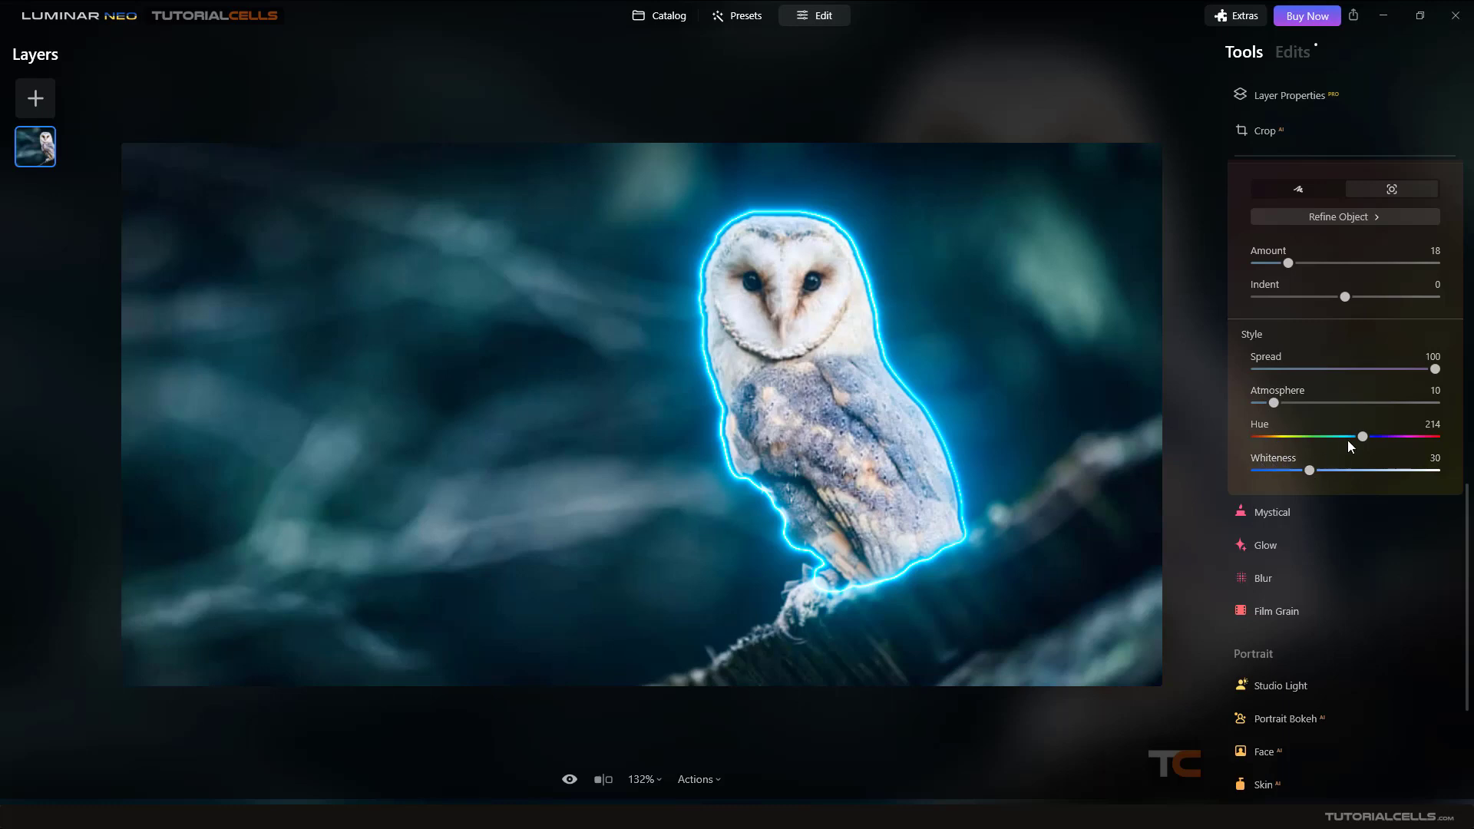
drag(1362, 436, 1314, 436)
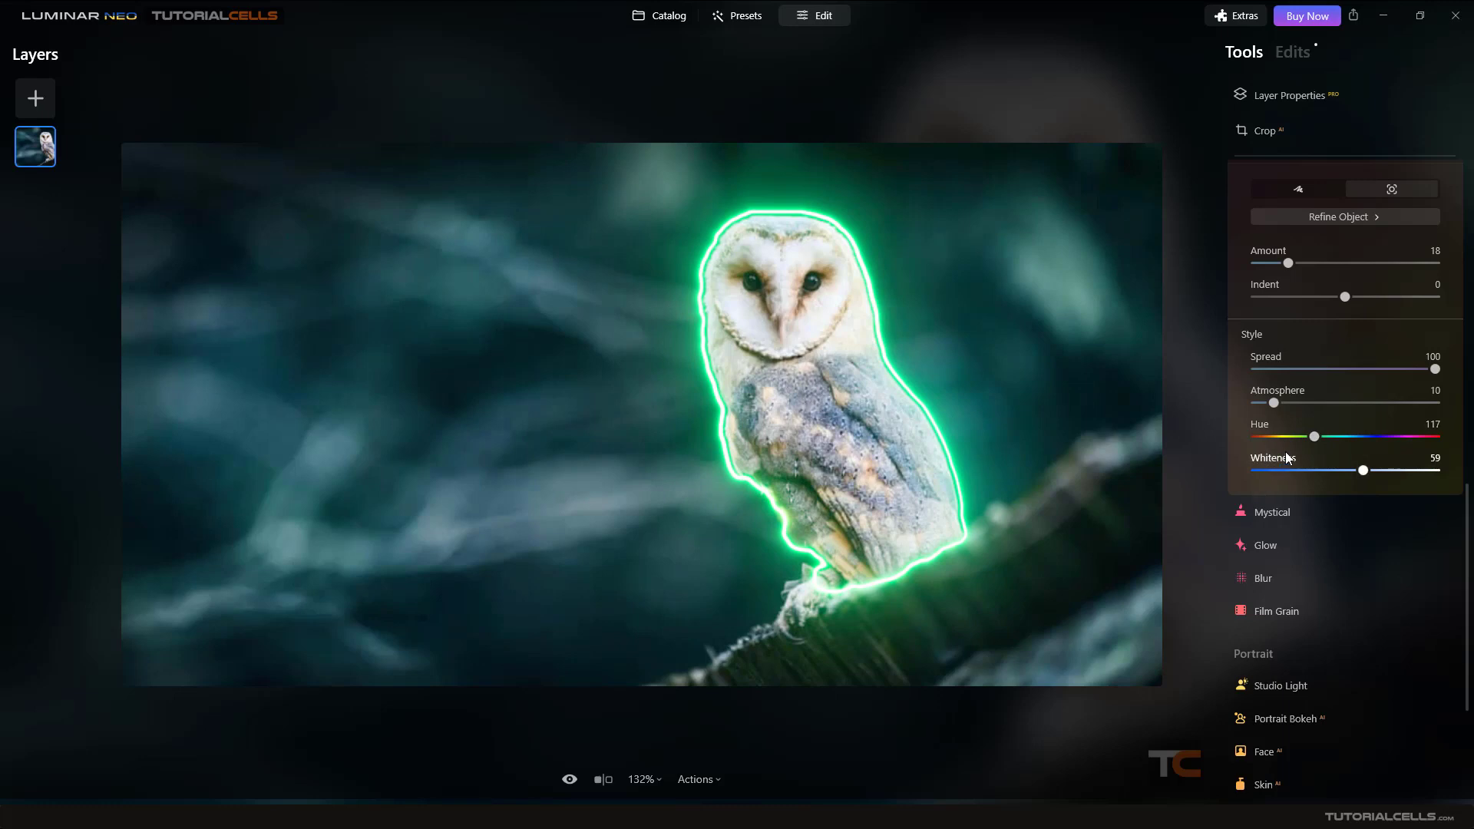
scroll(1303, 401, up, 1)
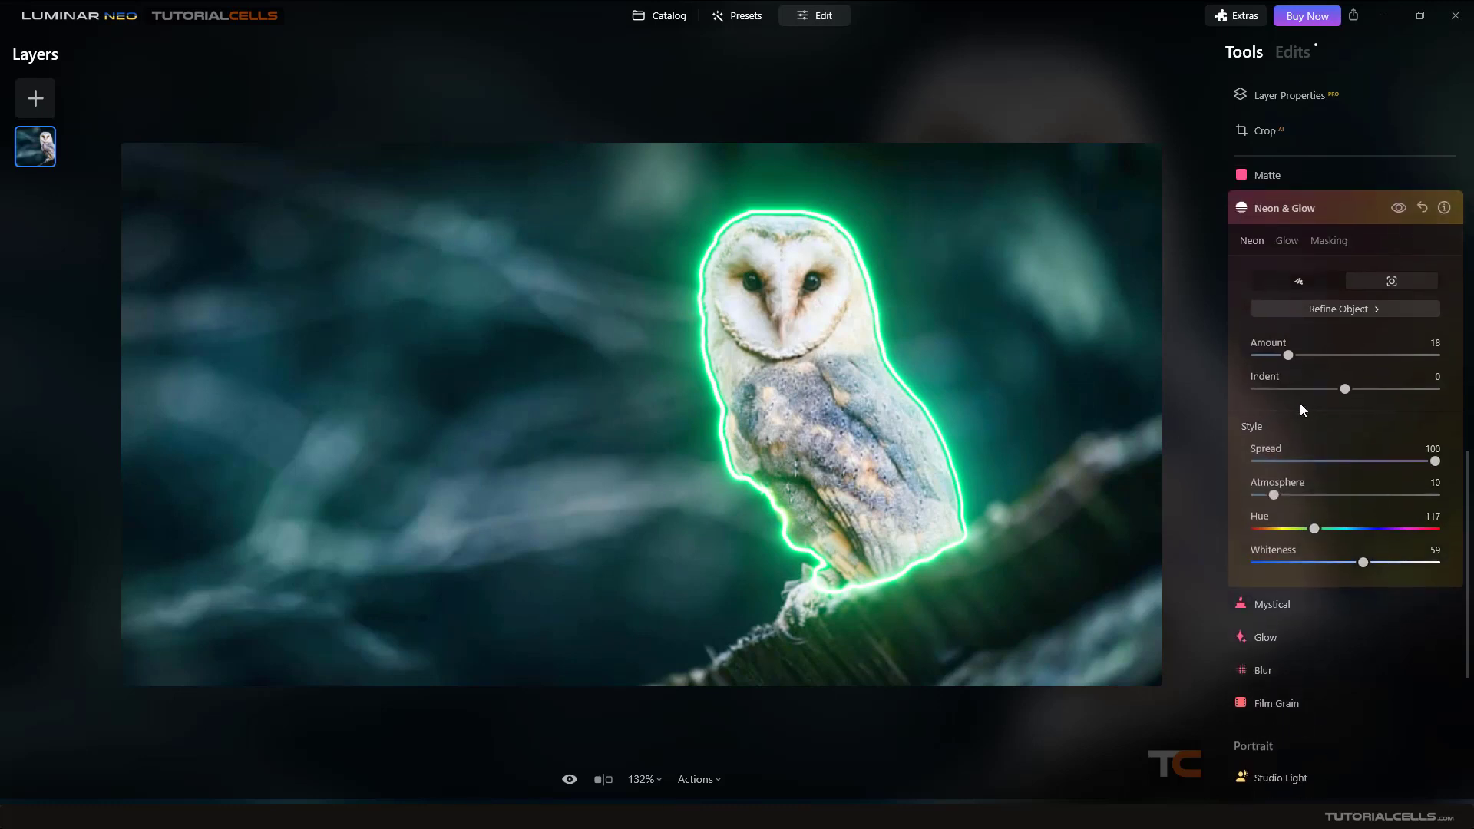
Apply an inner glow to the owl with Amount 55.
click(1285, 243)
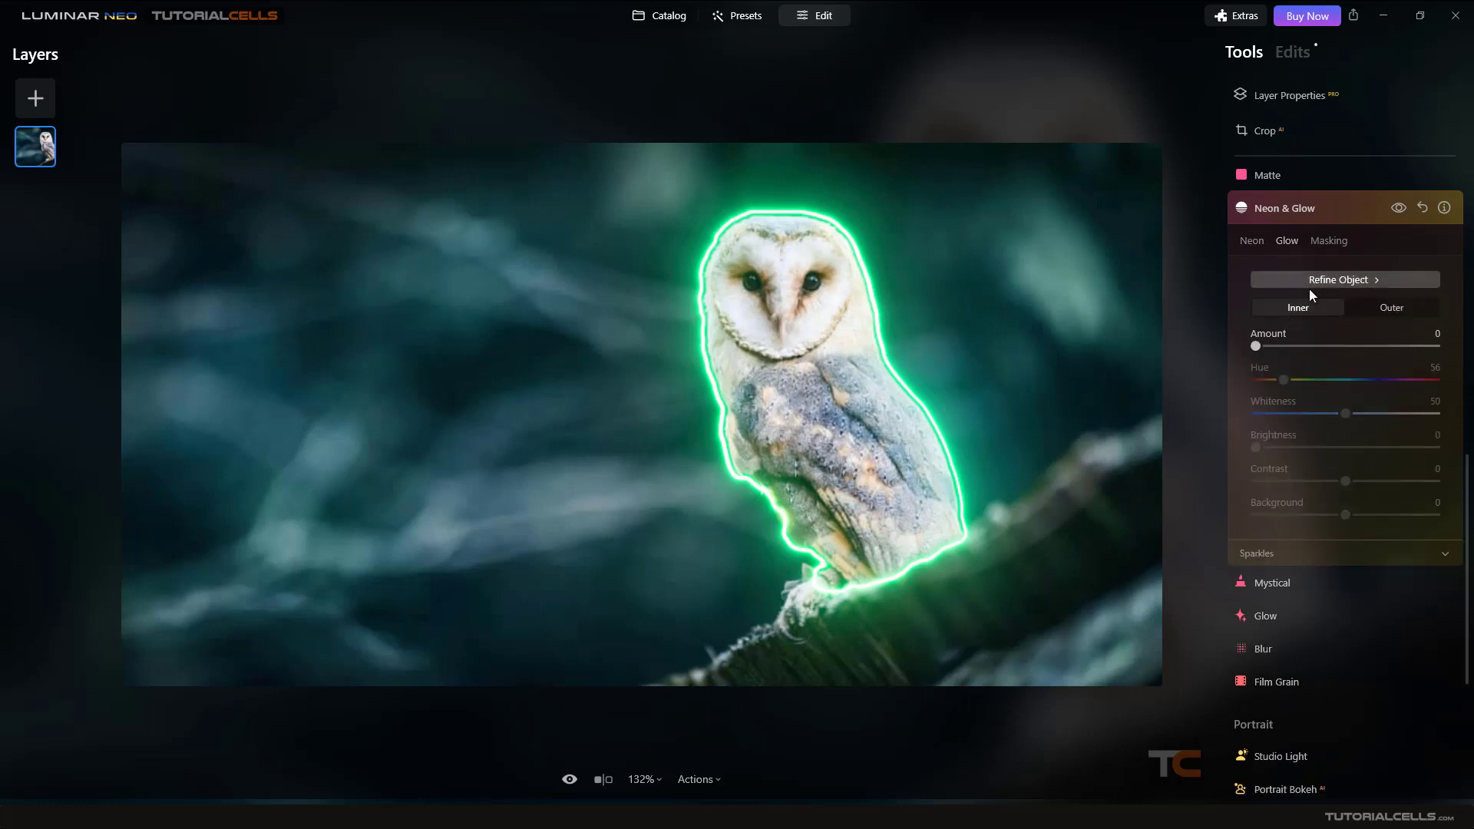
drag(1260, 347, 1269, 350)
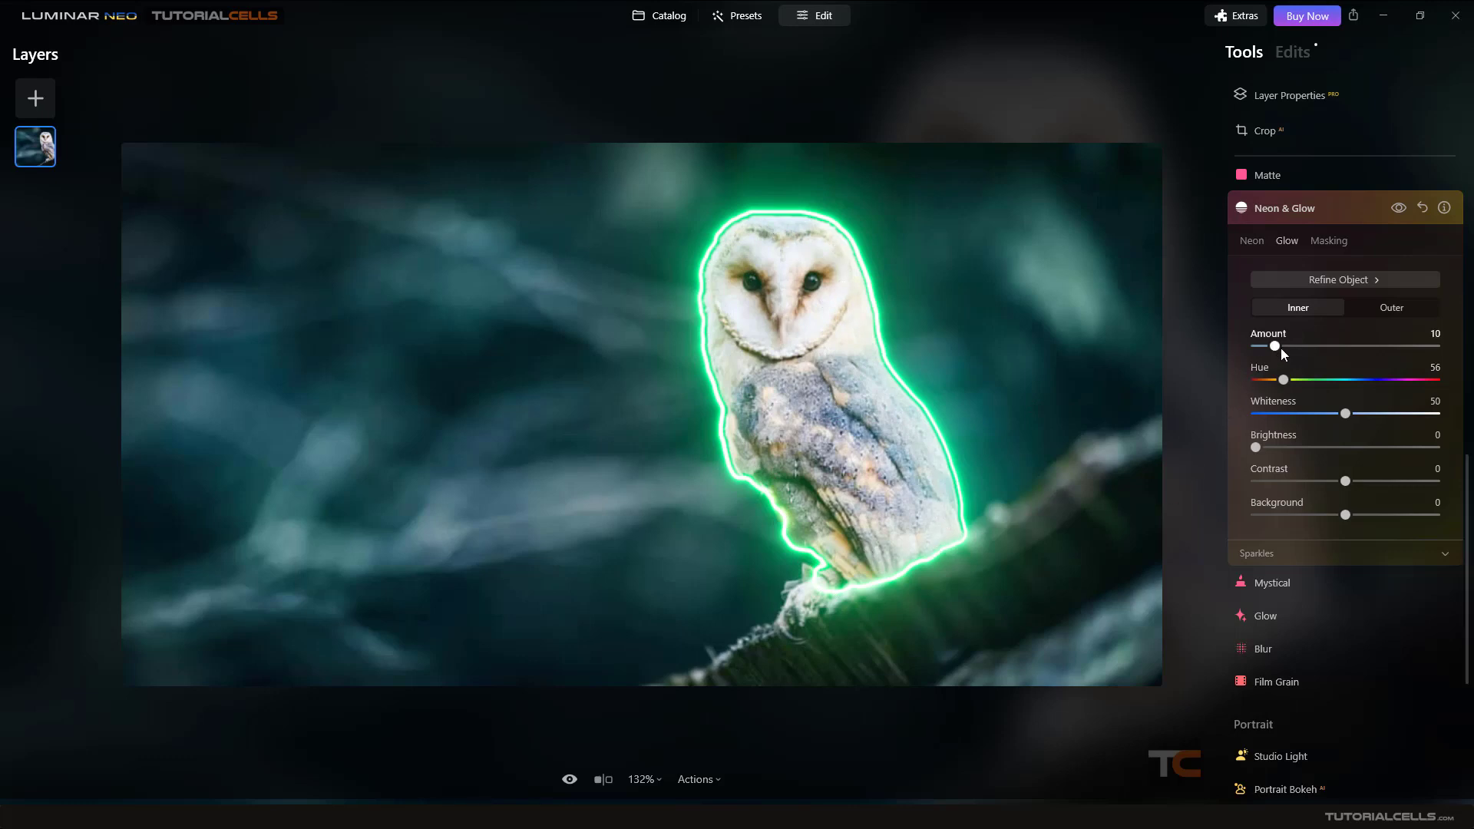
drag(1280, 348, 1338, 356)
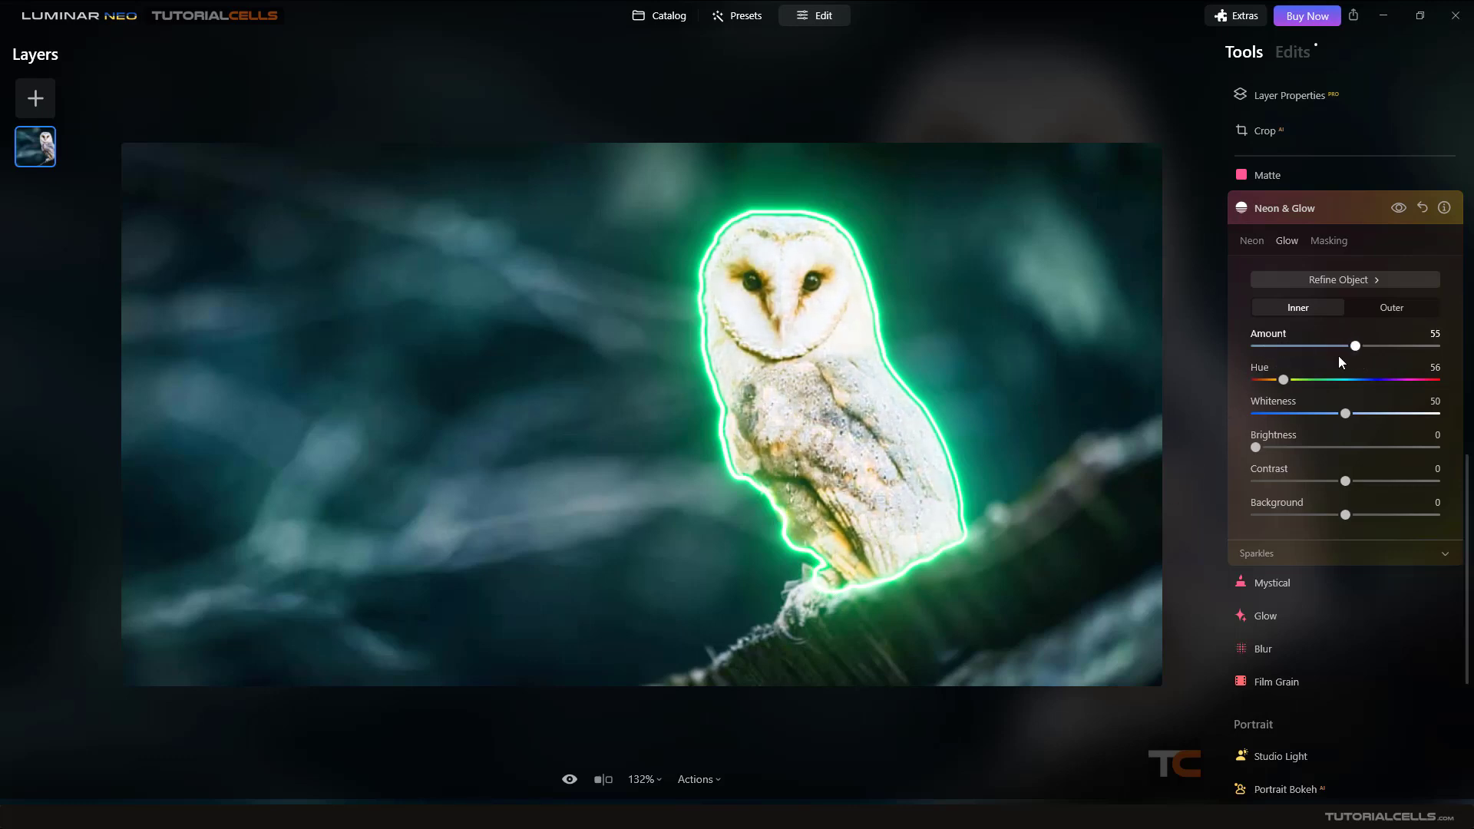
Add an outer glow around the owl and set the inner glow to Amount 40, Hue 186, Whiteness 38 and Brightness 32.
click(1368, 312)
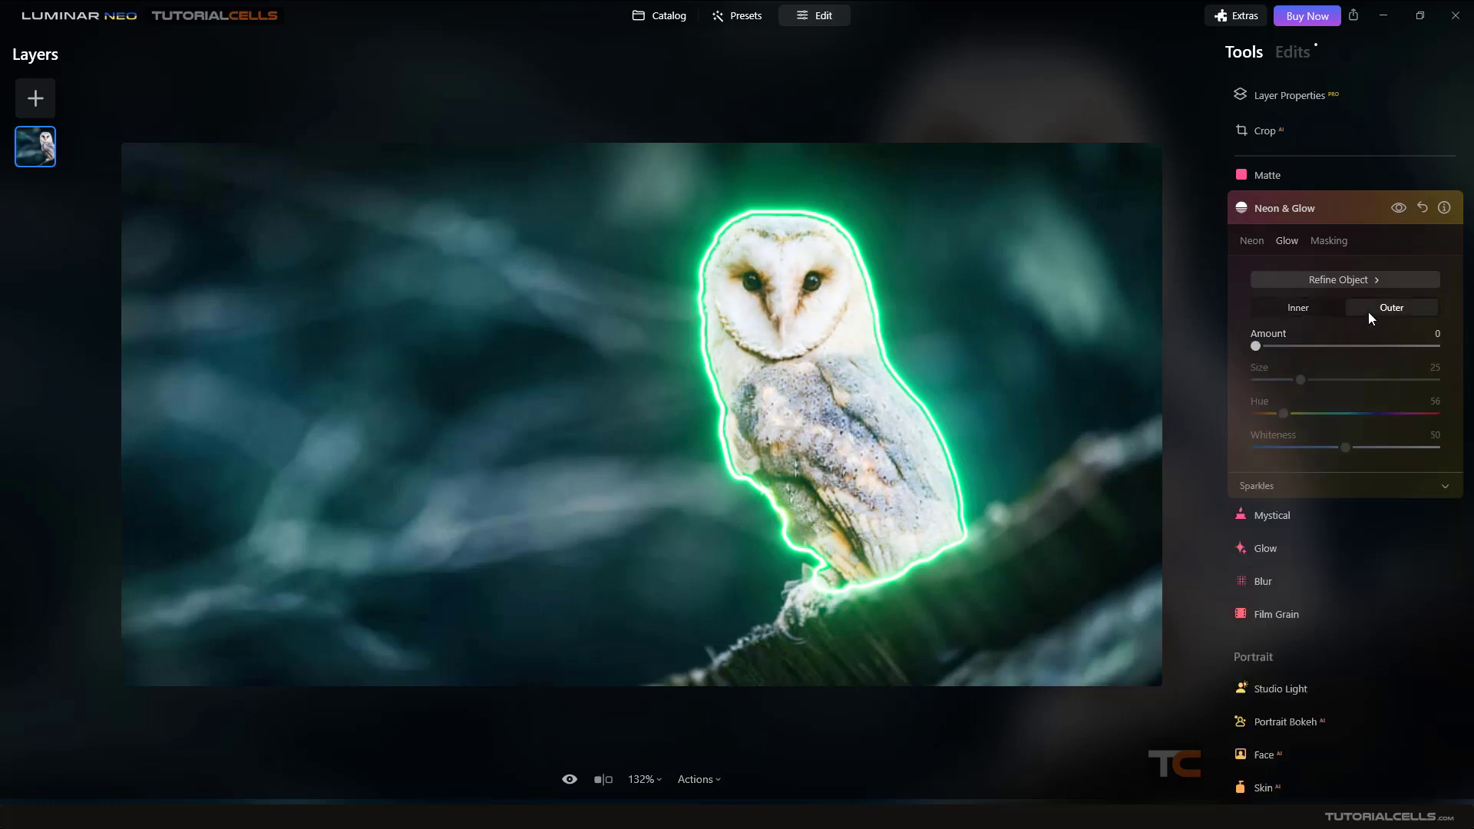
drag(1261, 346, 1322, 399)
click(1299, 308)
drag(1270, 445, 1314, 446)
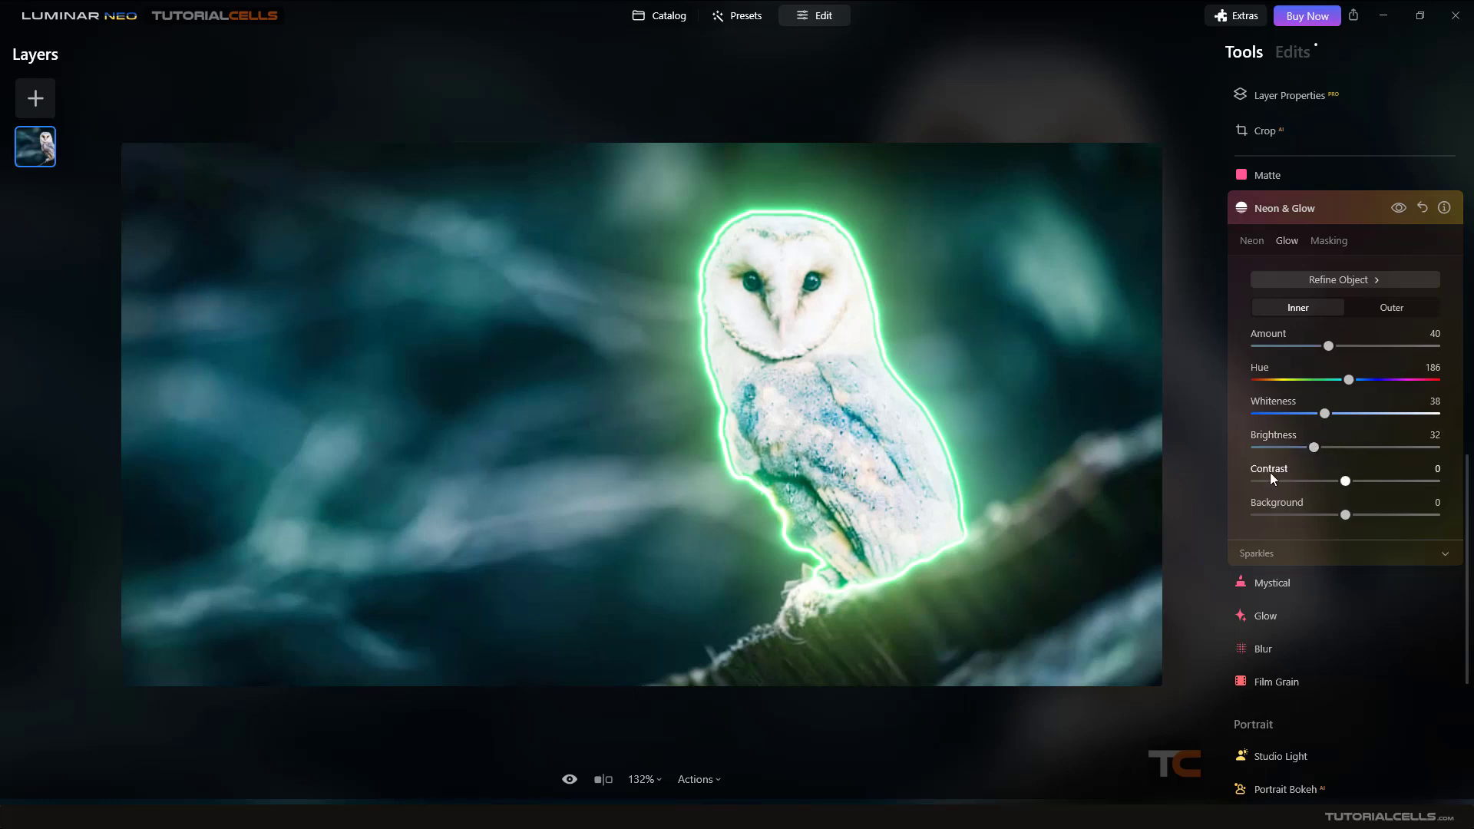
Reset all Neon & Glow adjustments on the owl photo.
click(1423, 208)
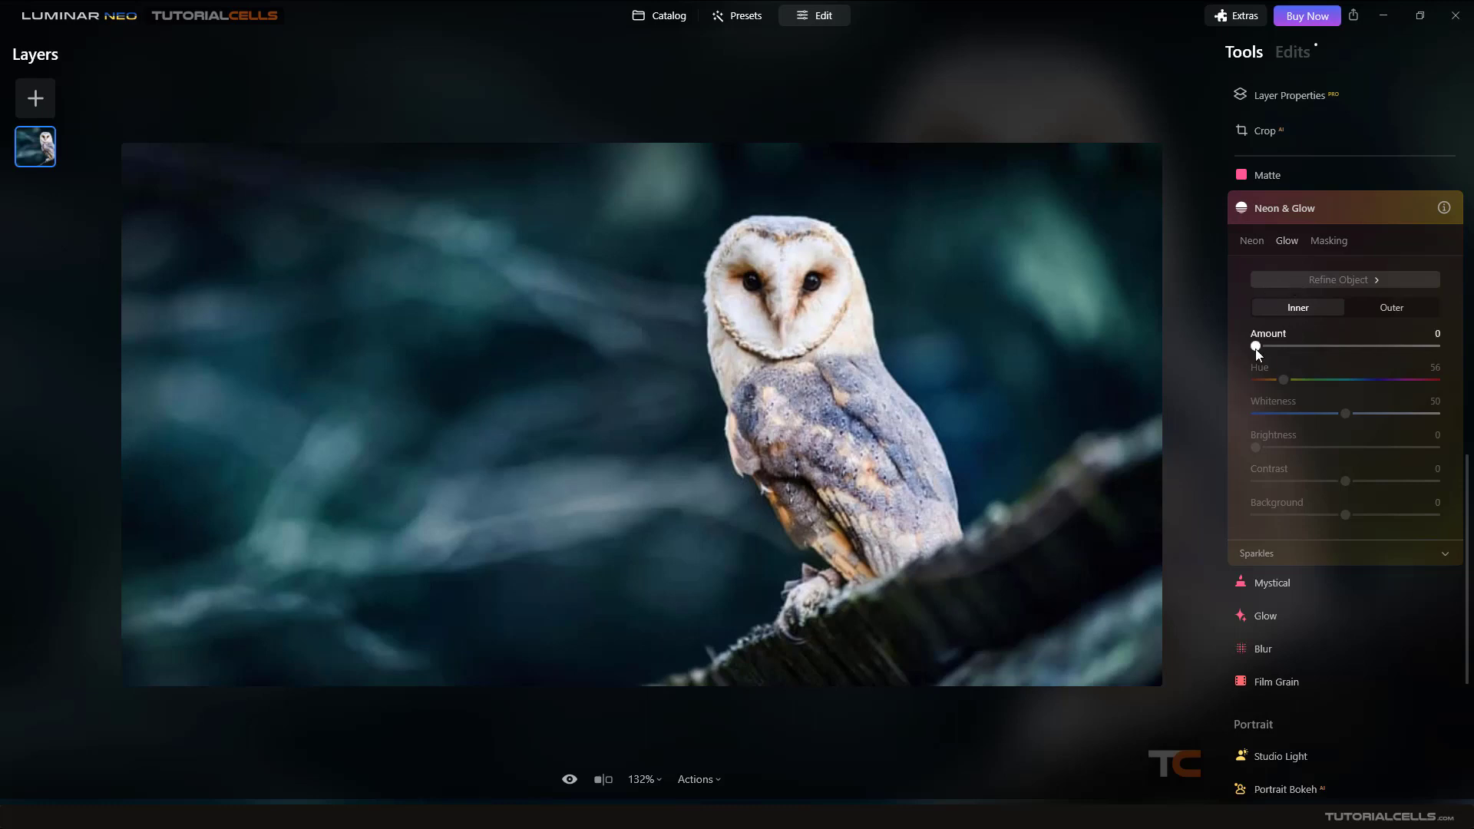
Try an inner glow on the owl with Amount 40, Hue 360, Brightness 15, Contrast 40 and Background -17, and return Amount to 0.
drag(1257, 346, 1273, 352)
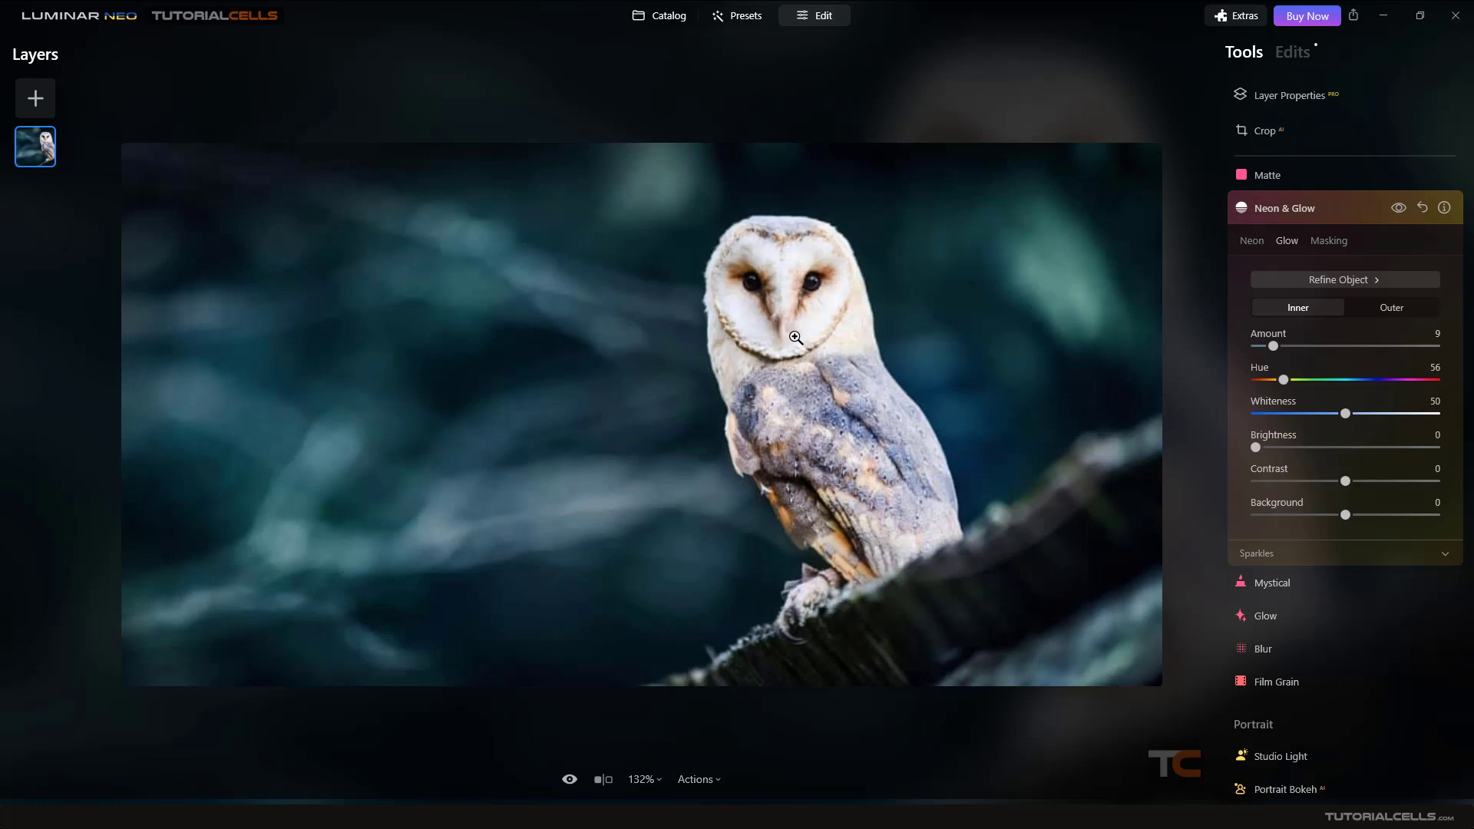
click(838, 369)
click(839, 368)
mouse_move(1273, 347)
mouse_down()
mouse_move(1355, 347)
mouse_move(1283, 353)
mouse_up()
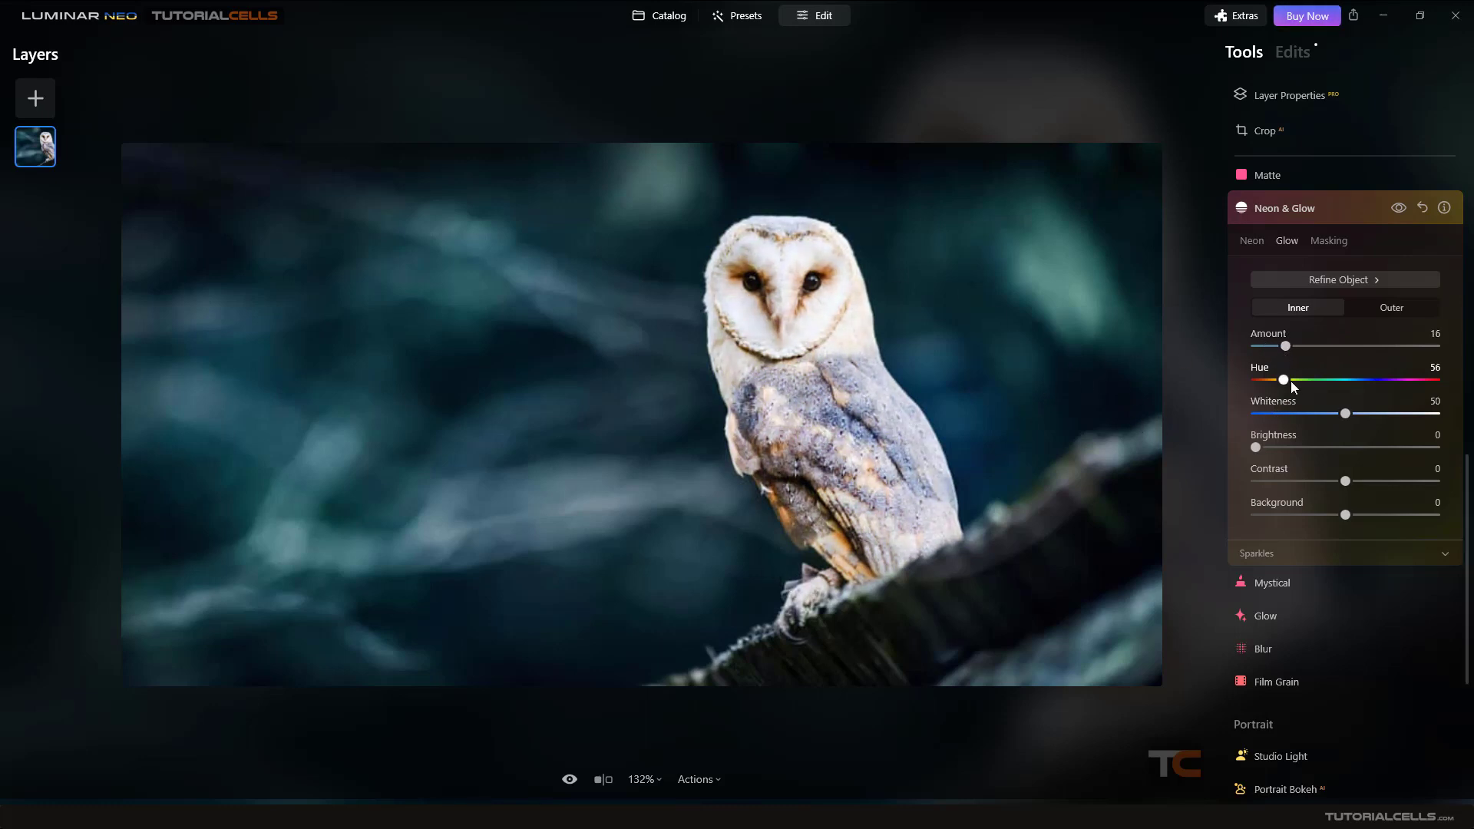
drag(1291, 380, 1437, 384)
drag(1287, 349, 1327, 347)
drag(1260, 444, 1381, 482)
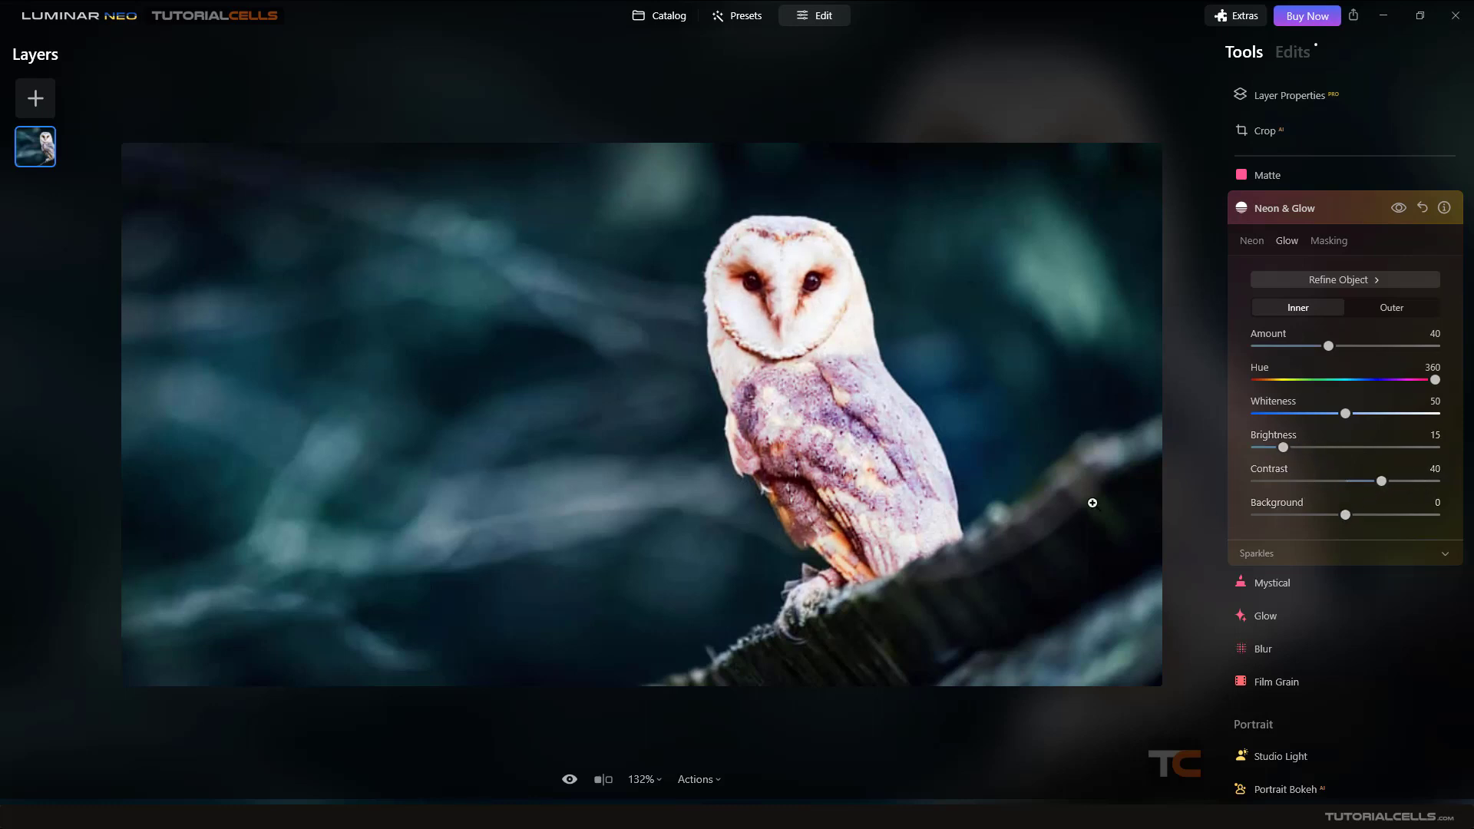
mouse_move(1345, 515)
mouse_down()
mouse_move(1421, 516)
mouse_move(1306, 518)
mouse_move(1330, 520)
mouse_up()
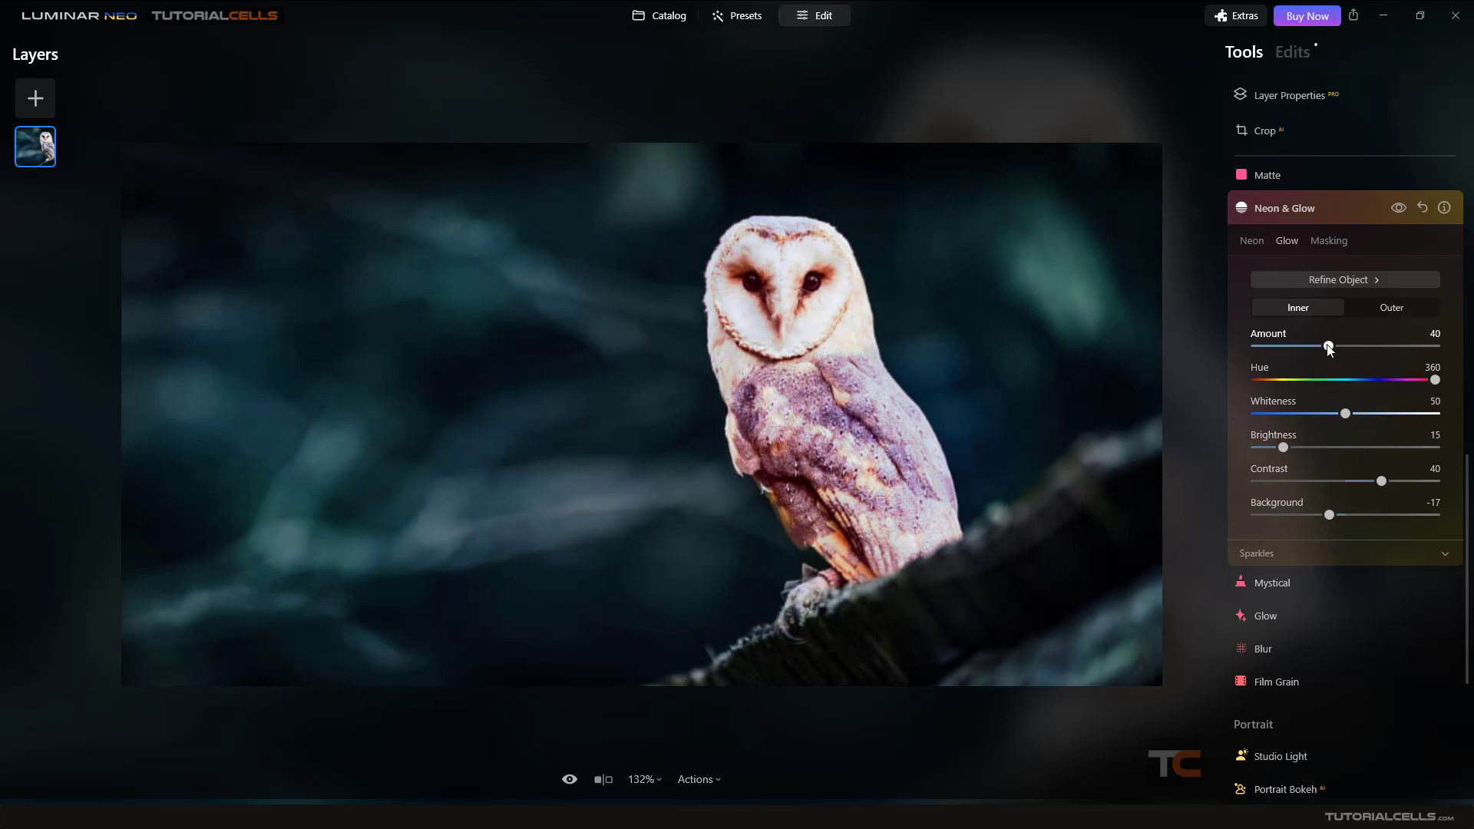
drag(1328, 345, 1238, 341)
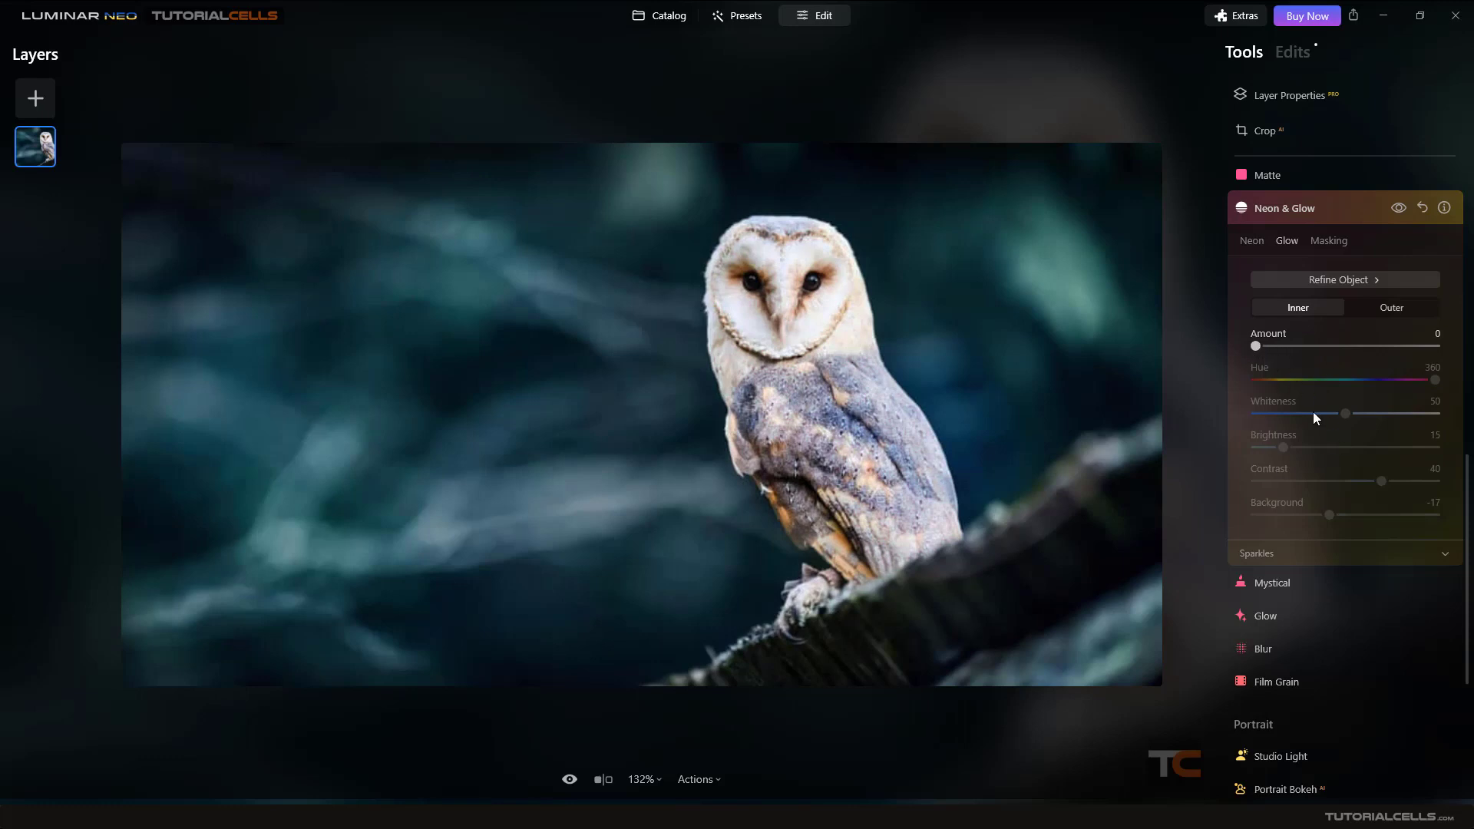
Add a green outer glow around the owl with Amount 41, Size 28, Hue 113 and Whiteness 26.
click(1368, 308)
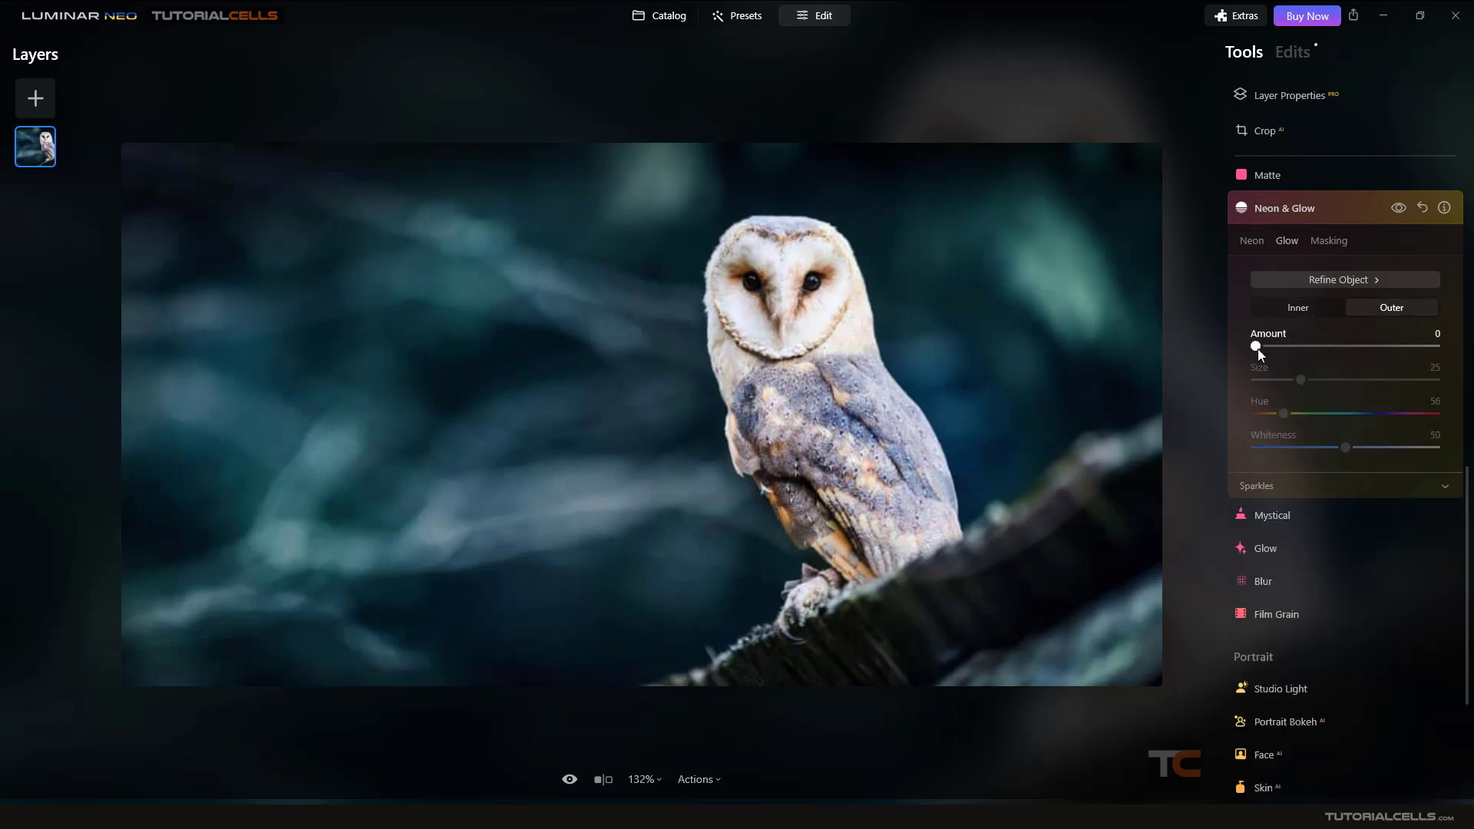
drag(1258, 348, 1304, 448)
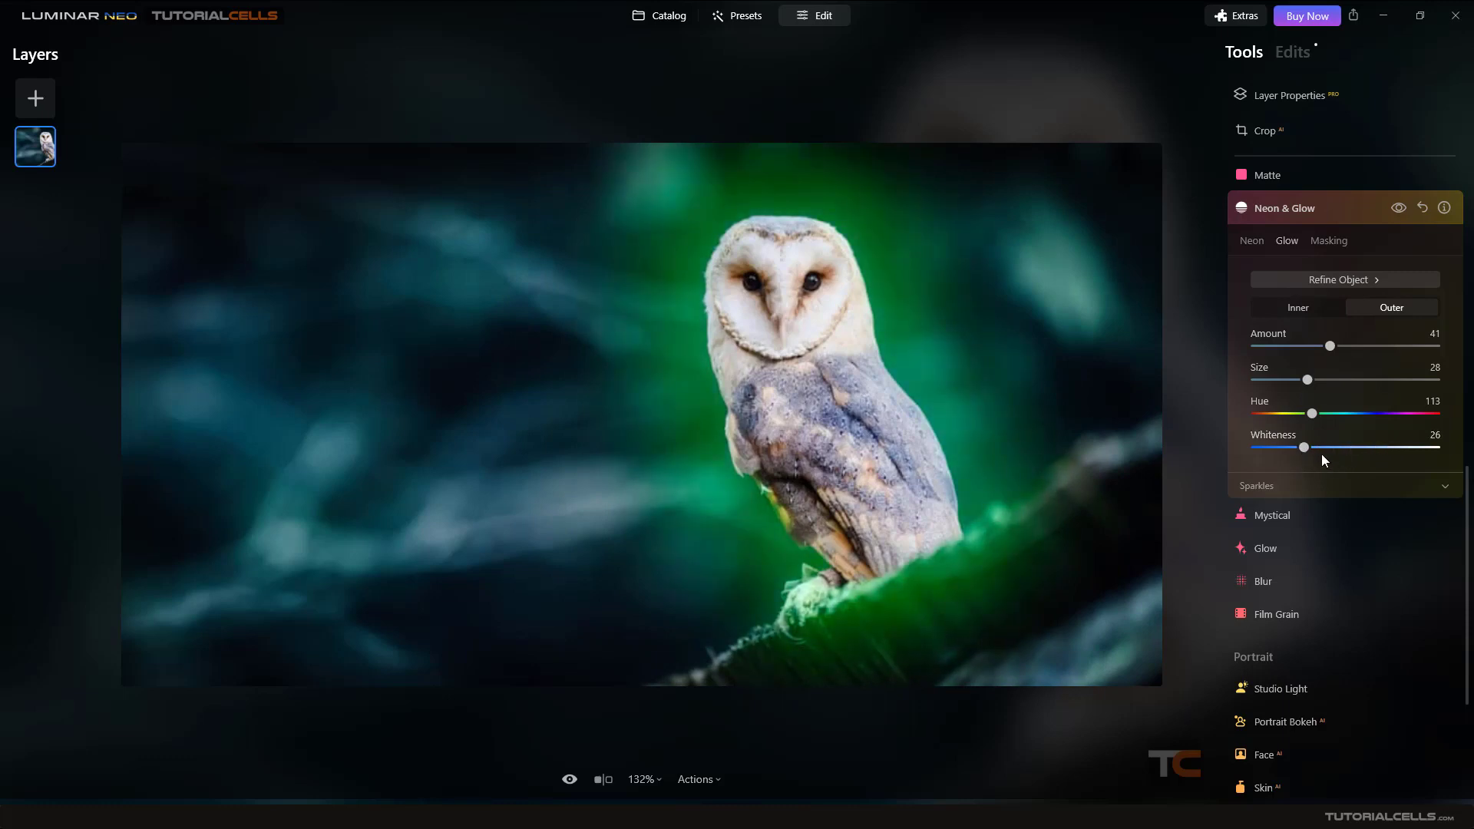
Erase the Neon & Glow effect around the owl's head with the masking brush.
click(1324, 241)
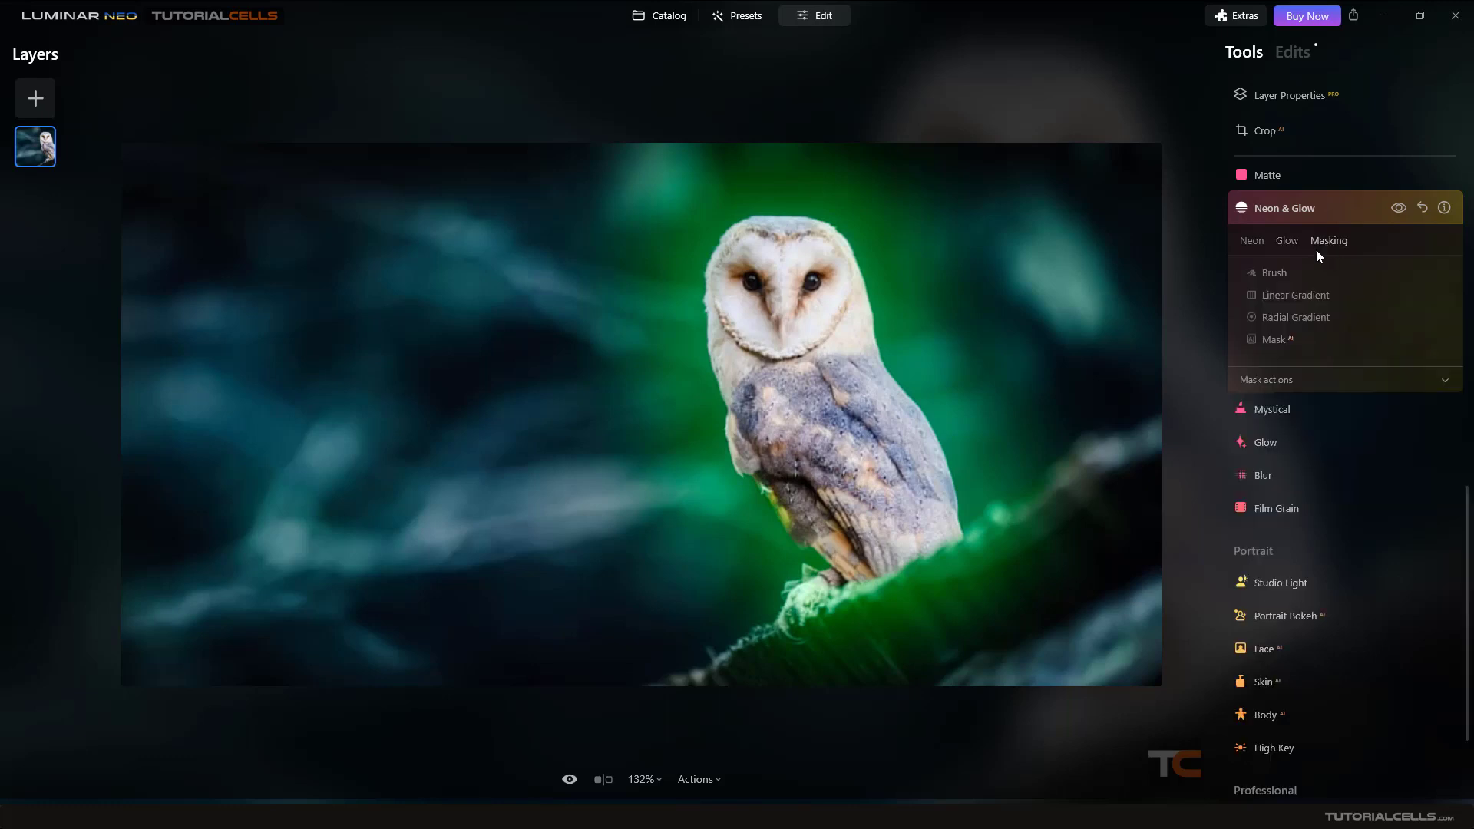
click(1274, 274)
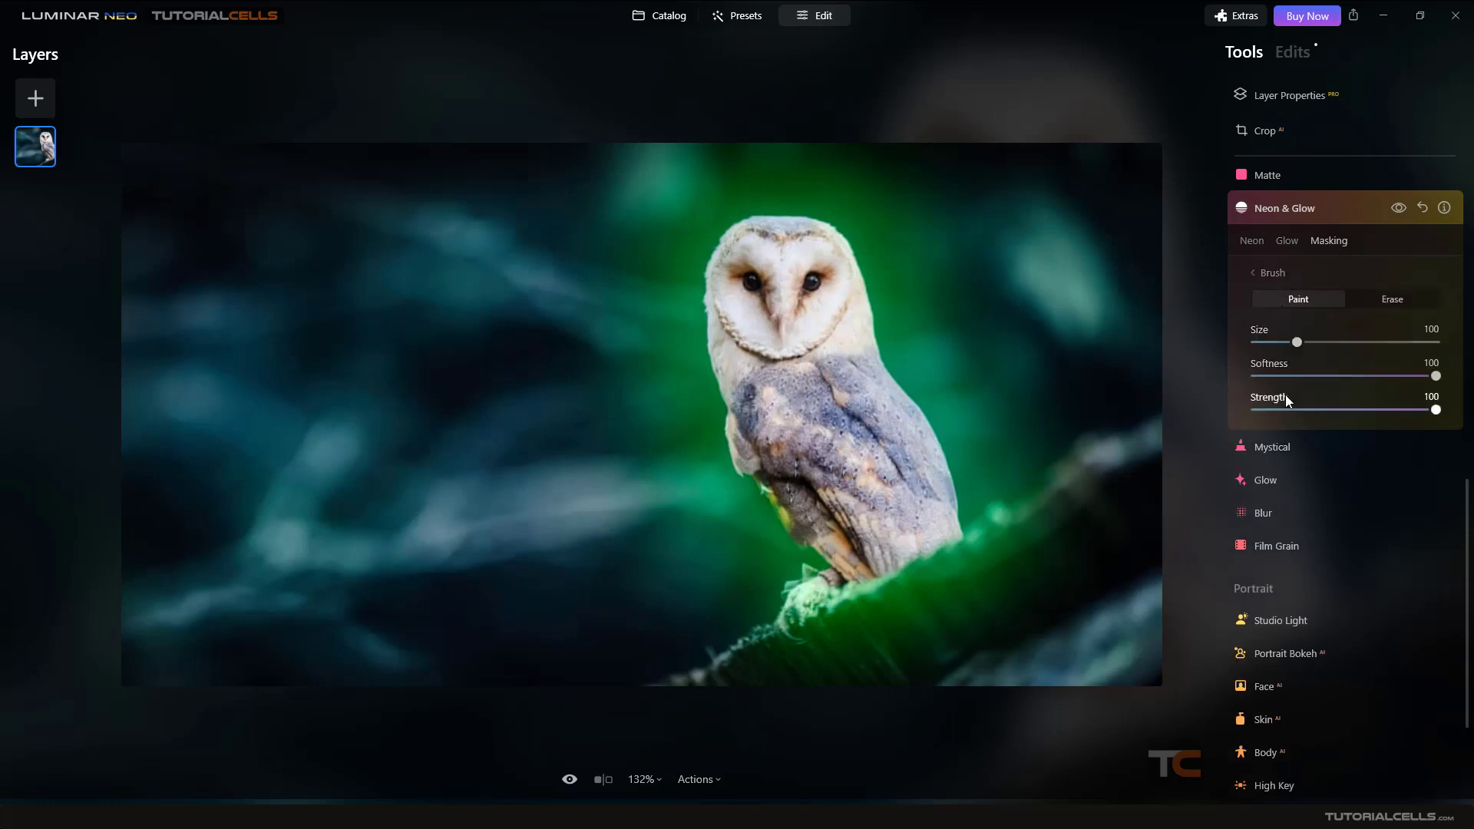
click(1372, 302)
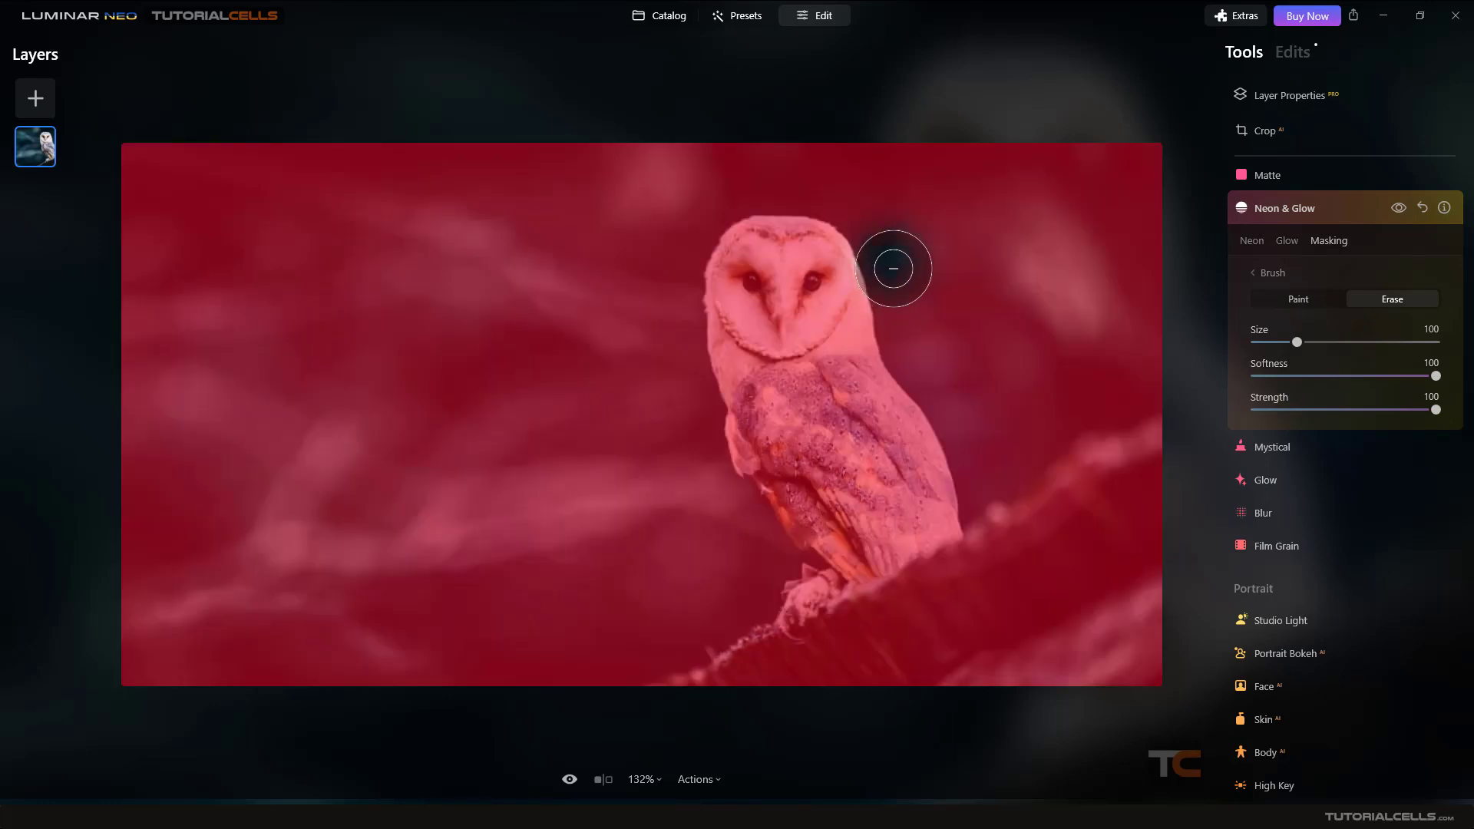
mouse_move(893, 269)
mouse_down()
mouse_move(798, 215)
mouse_move(745, 224)
mouse_move(698, 253)
mouse_move(691, 305)
mouse_move(873, 310)
mouse_move(866, 277)
mouse_move(733, 246)
mouse_move(668, 307)
mouse_move(667, 260)
mouse_move(710, 218)
mouse_move(770, 200)
mouse_move(856, 207)
mouse_move(879, 276)
mouse_up()
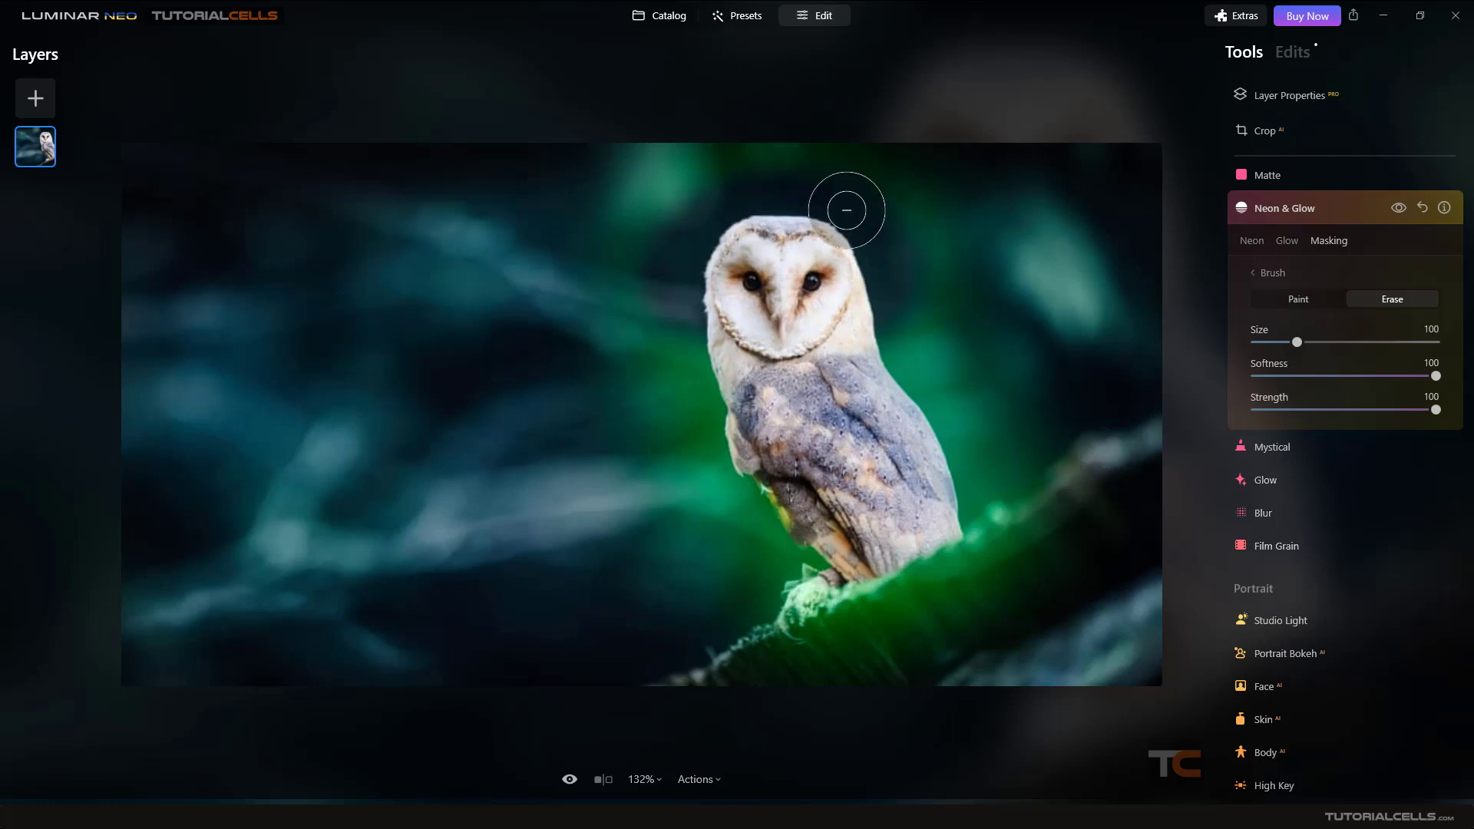
click(1274, 273)
Add a neon object outline around the owl with Amount 6.
click(1254, 243)
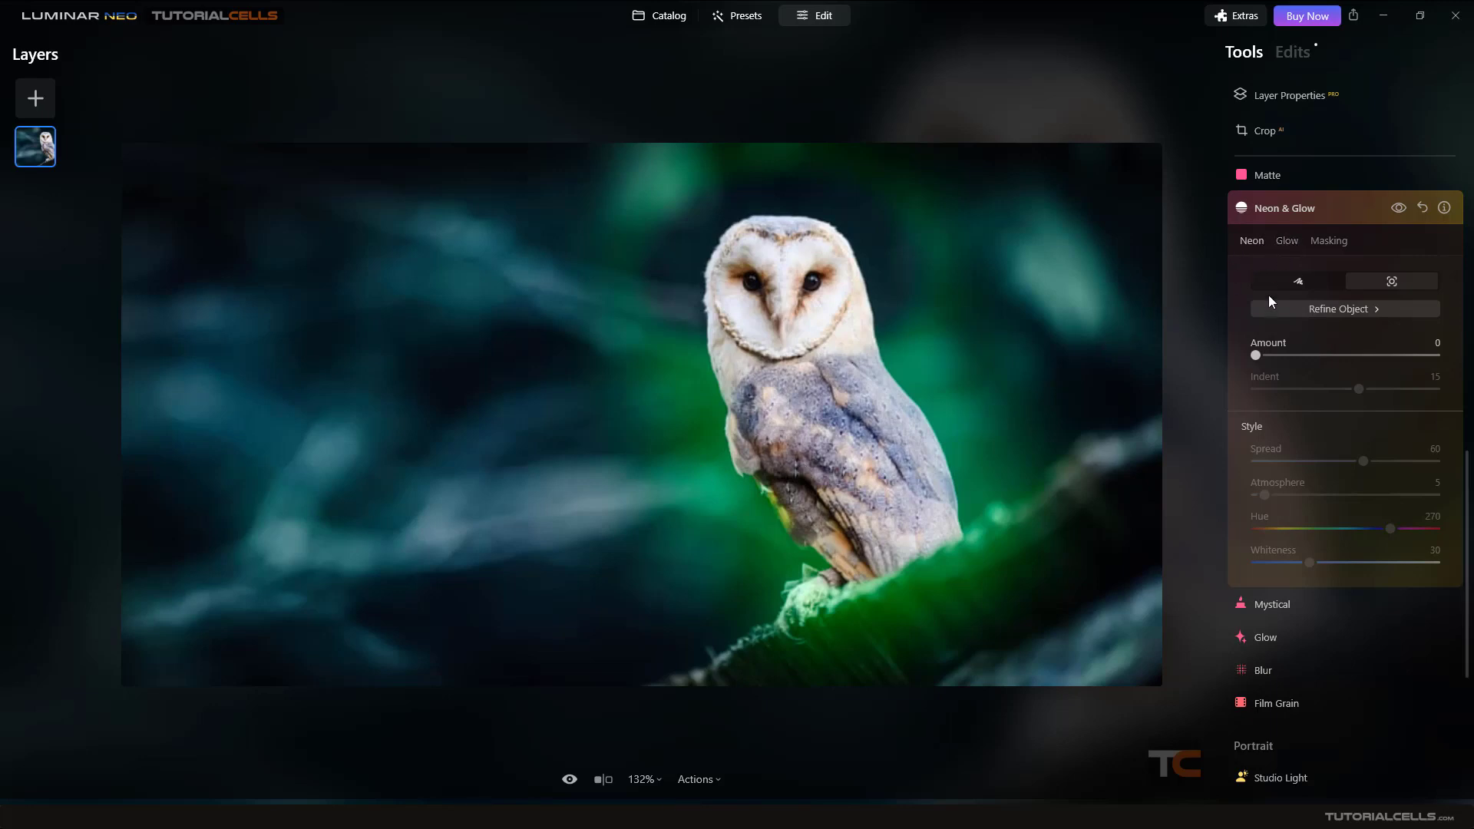
drag(1255, 355, 1268, 355)
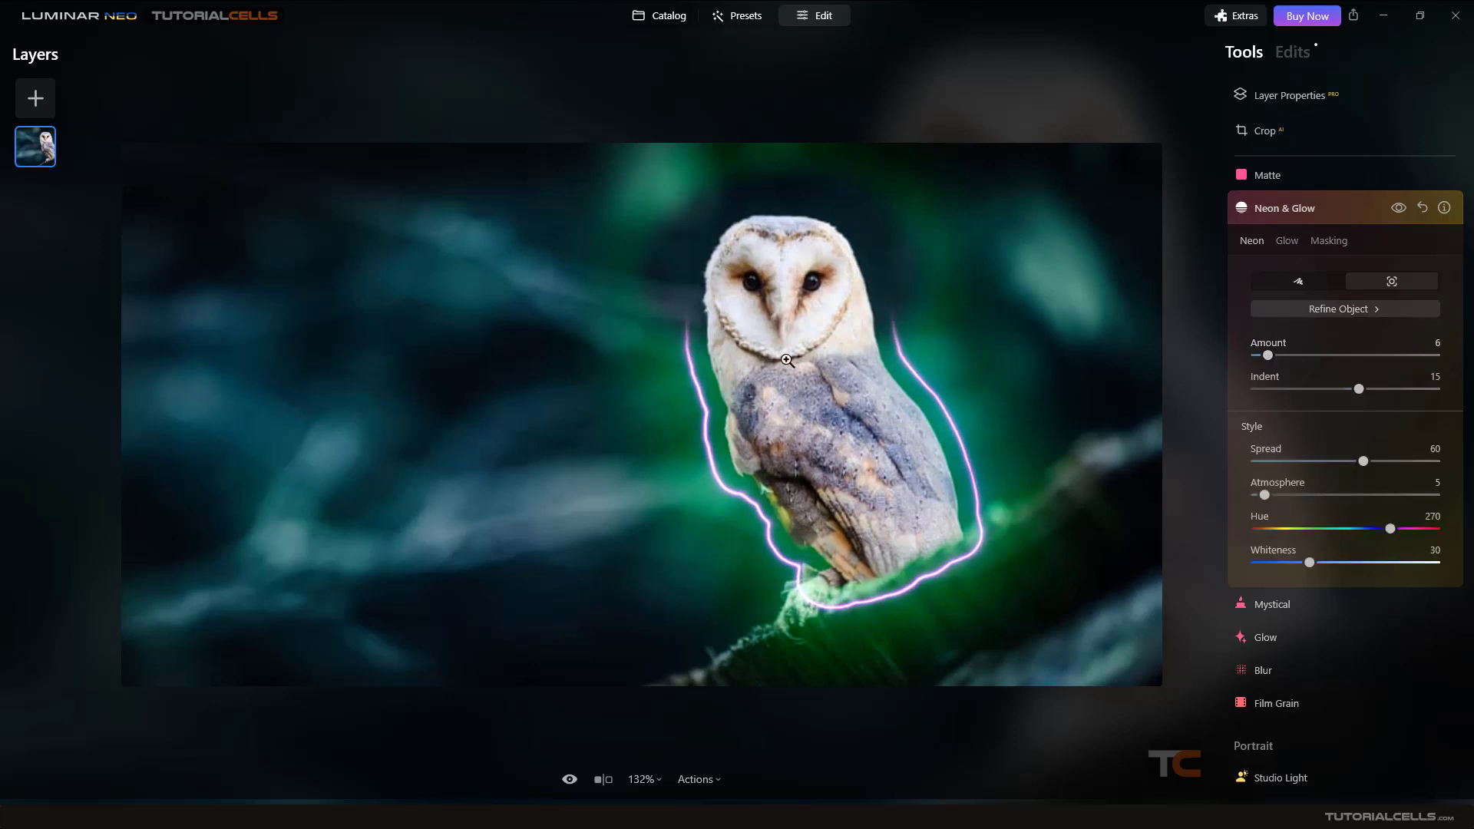
Paint the Neon & Glow effect back in around the owl's head with the masking brush.
click(1328, 240)
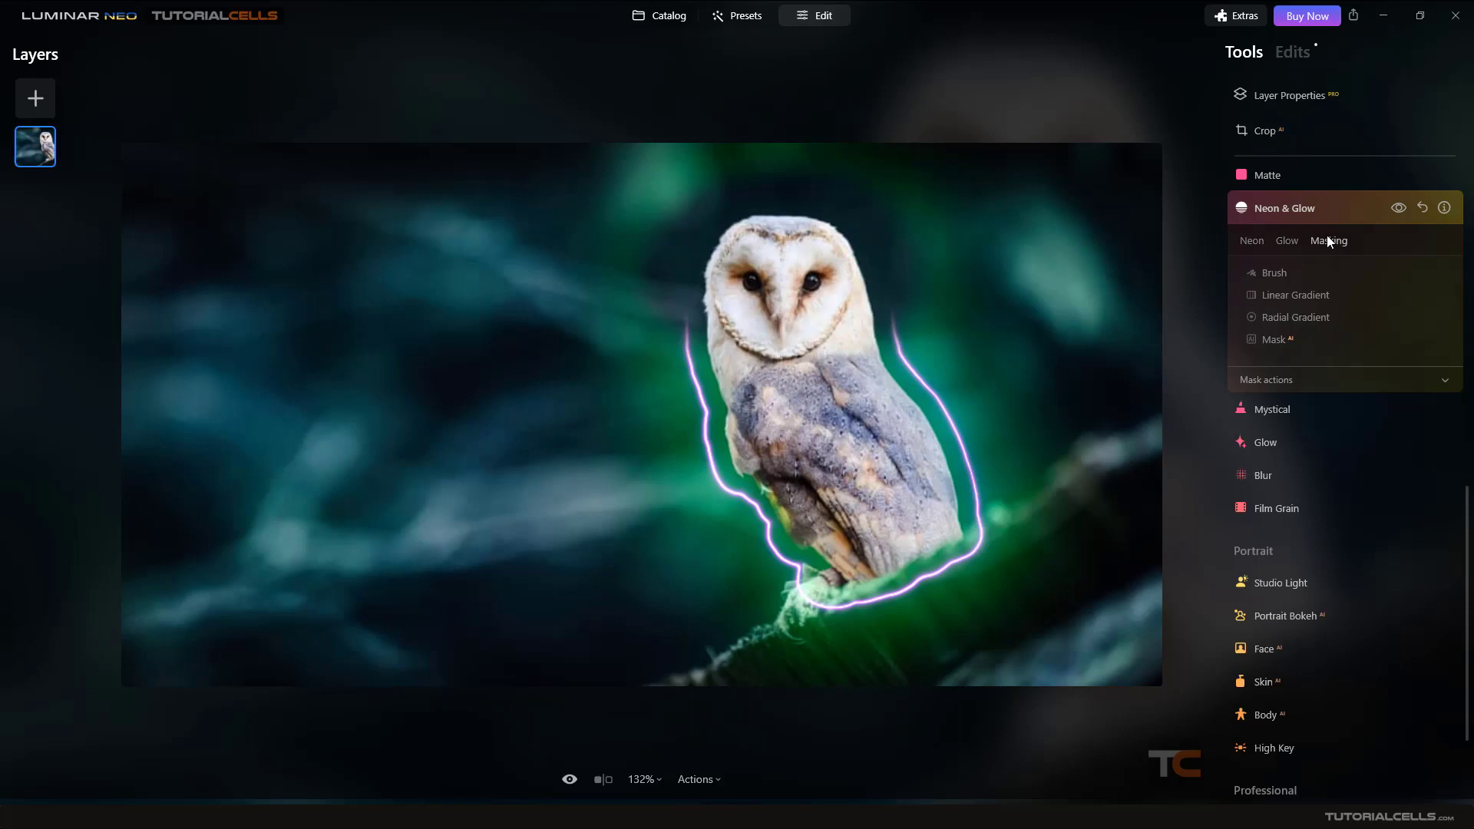
click(1290, 273)
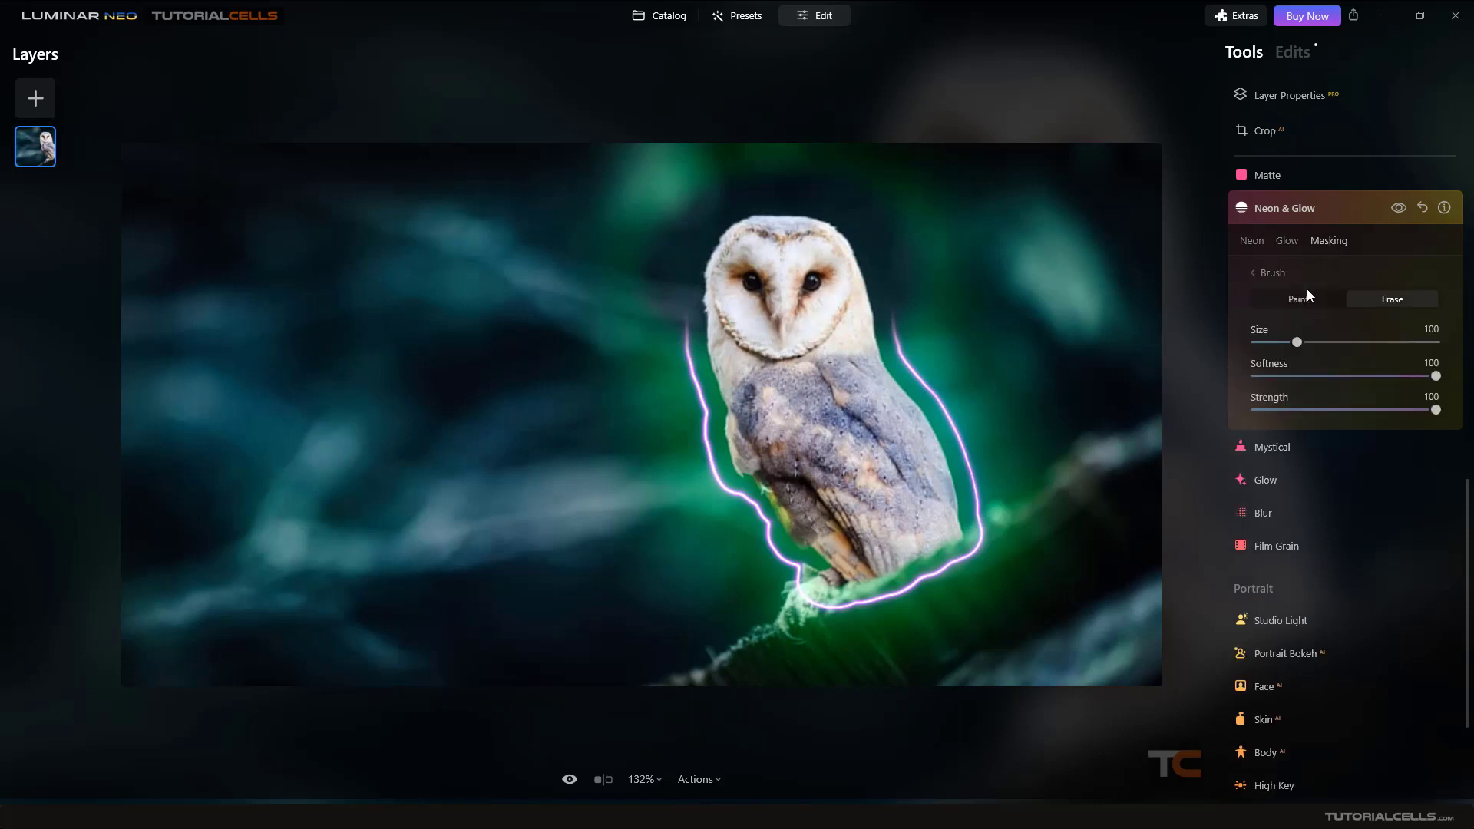
mouse_move(688, 295)
mouse_down()
mouse_move(675, 267)
mouse_move(638, 292)
mouse_move(952, 332)
mouse_move(885, 198)
mouse_move(793, 184)
mouse_move(733, 259)
mouse_move(783, 257)
mouse_up()
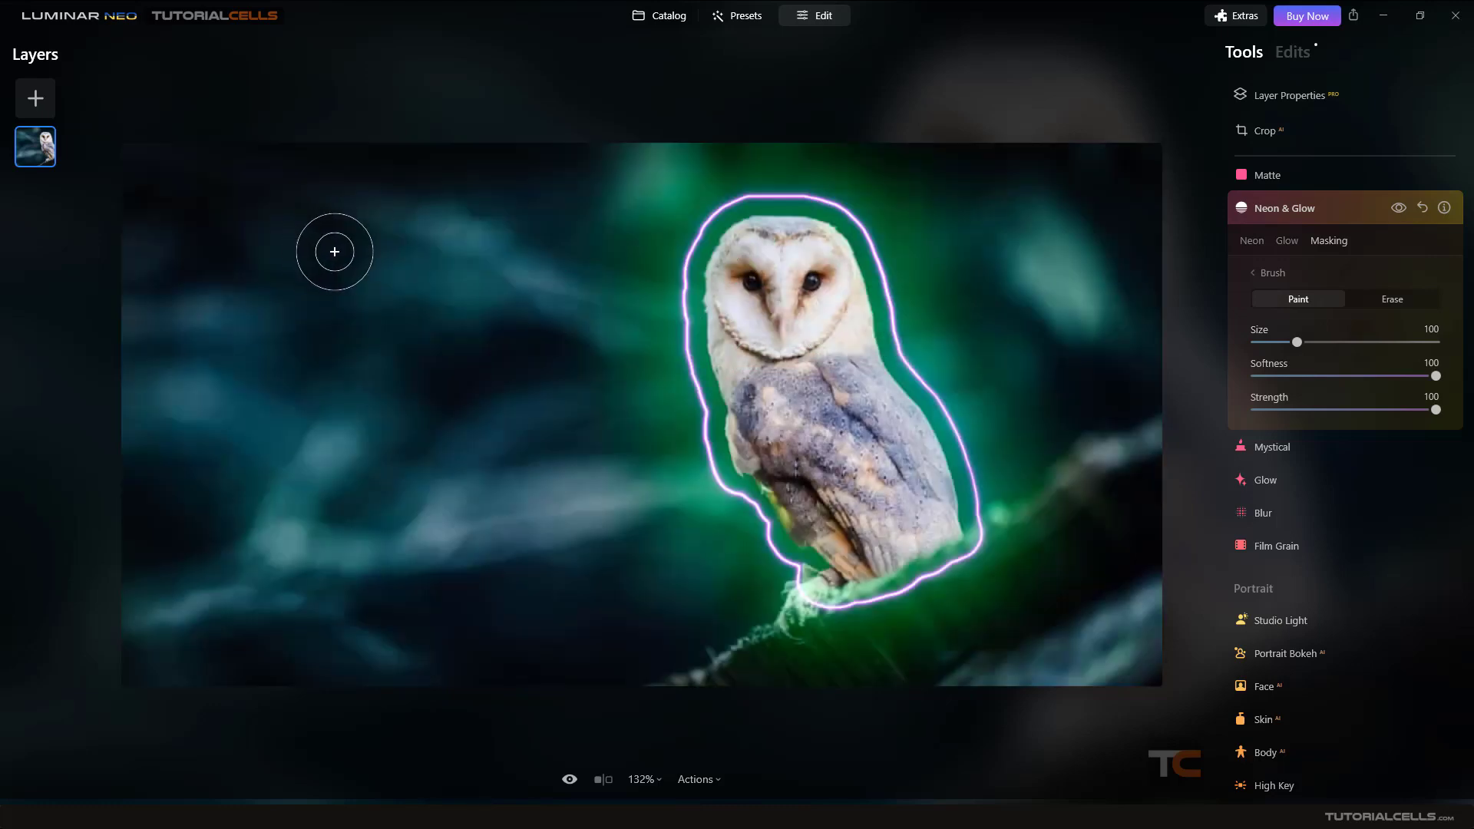
click(1275, 272)
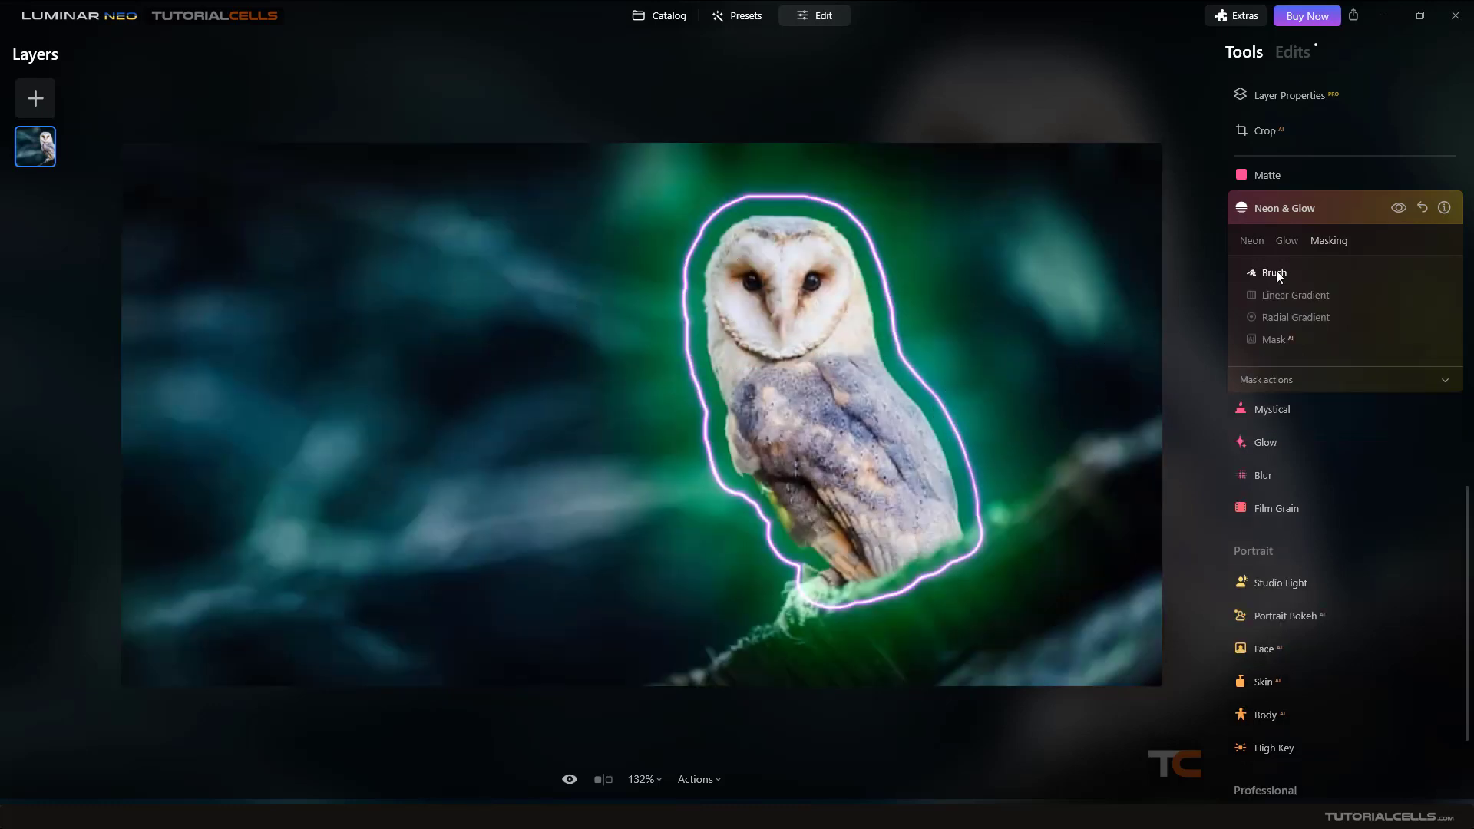
Start a second Neon & Glow adjustment, freehand two neon strokes in the dark background beside the owl, and set their Amount to 35.
click(1253, 240)
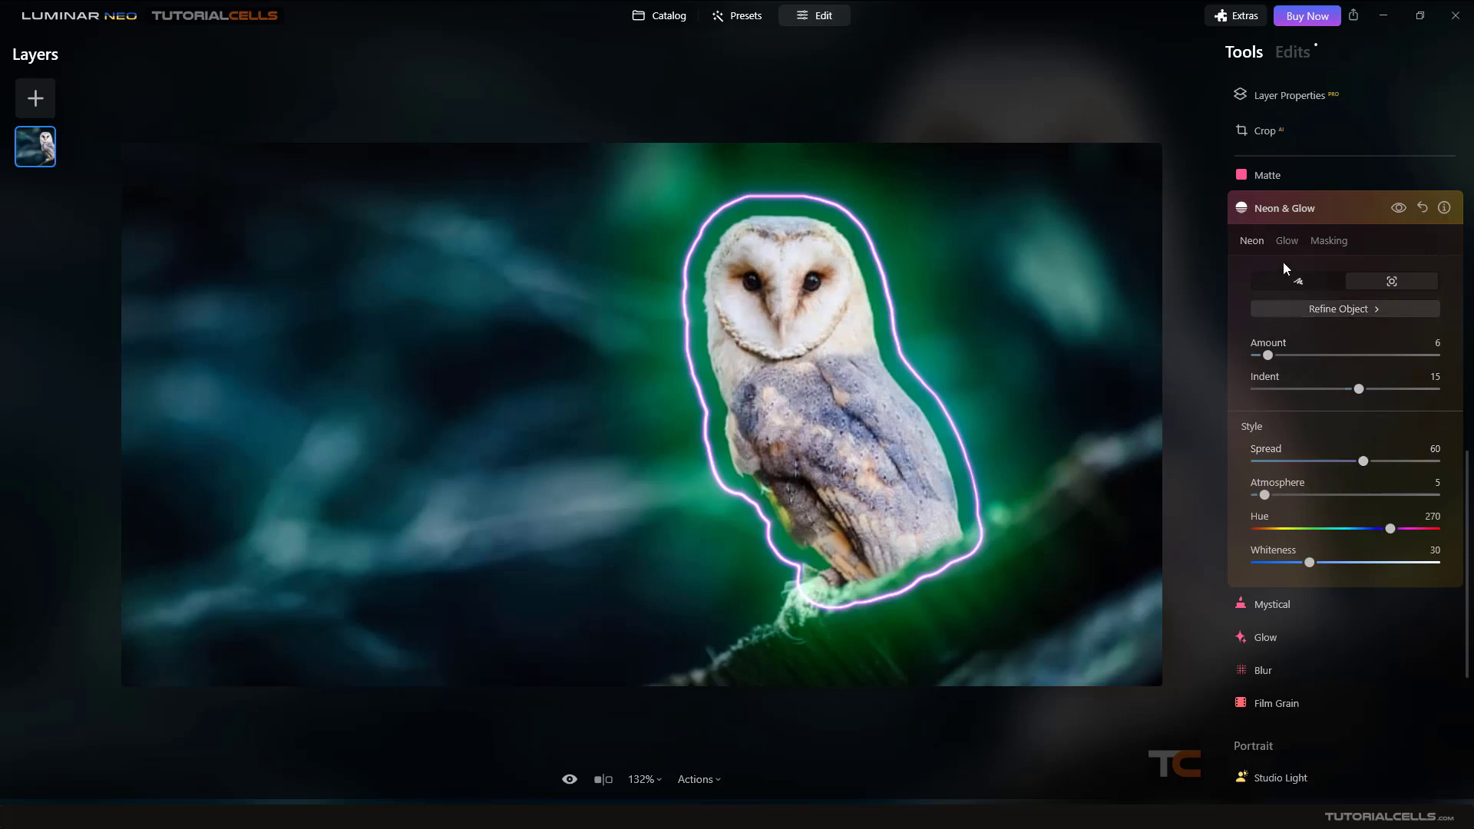
click(1286, 215)
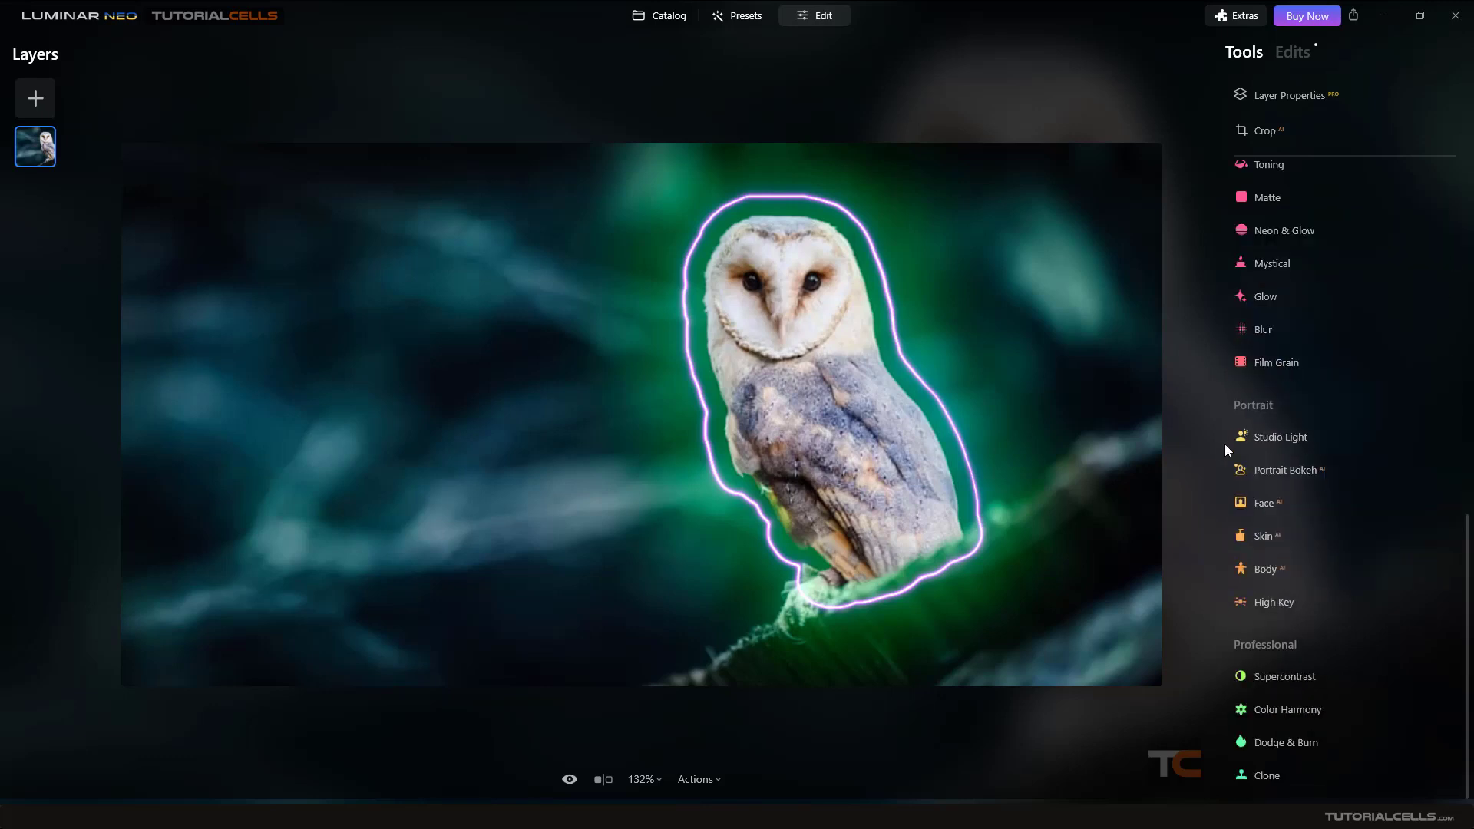
click(1286, 232)
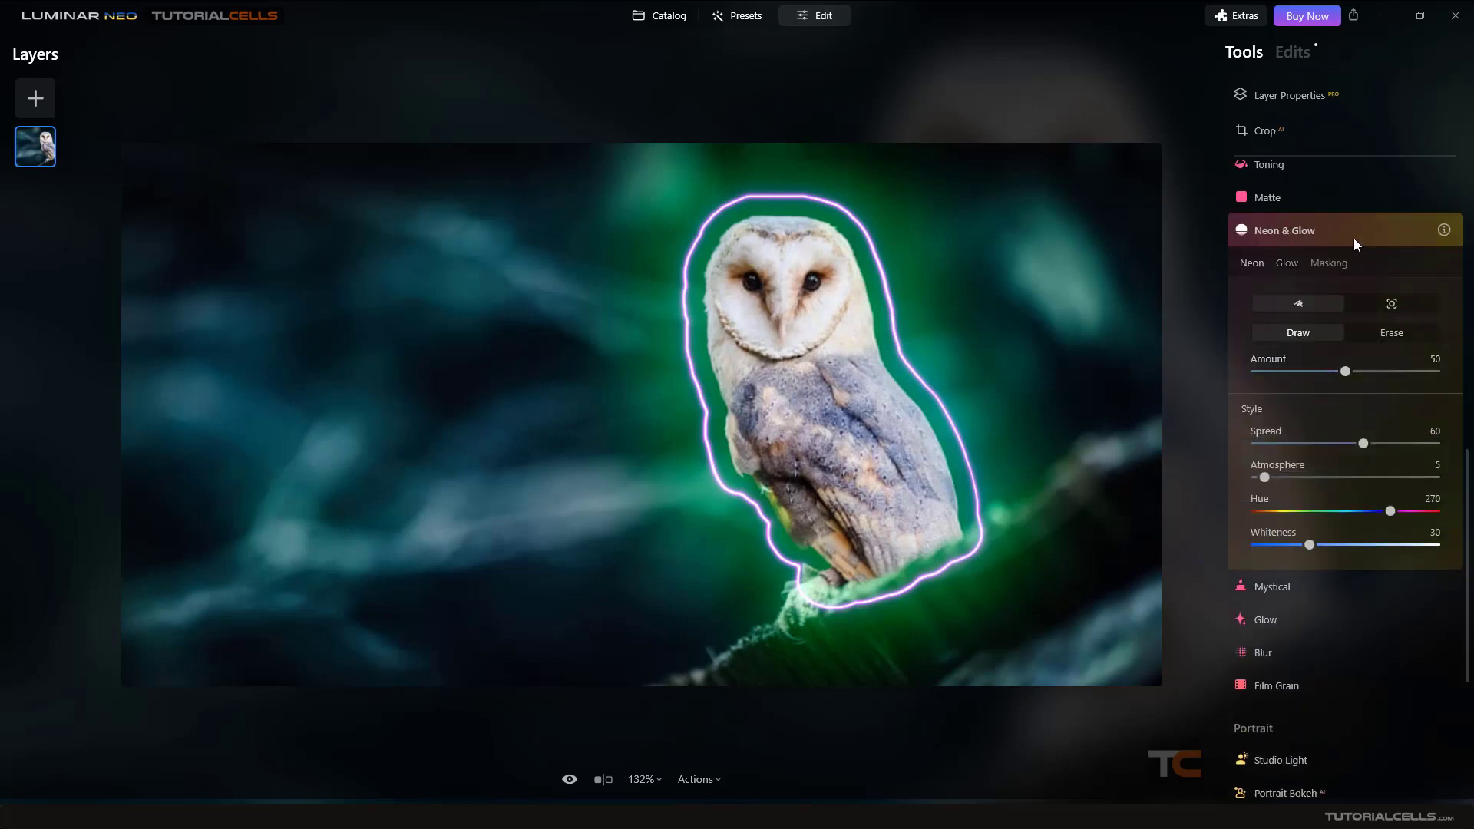
click(1299, 304)
mouse_move(366, 373)
mouse_down()
mouse_move(412, 335)
mouse_move(558, 424)
mouse_up()
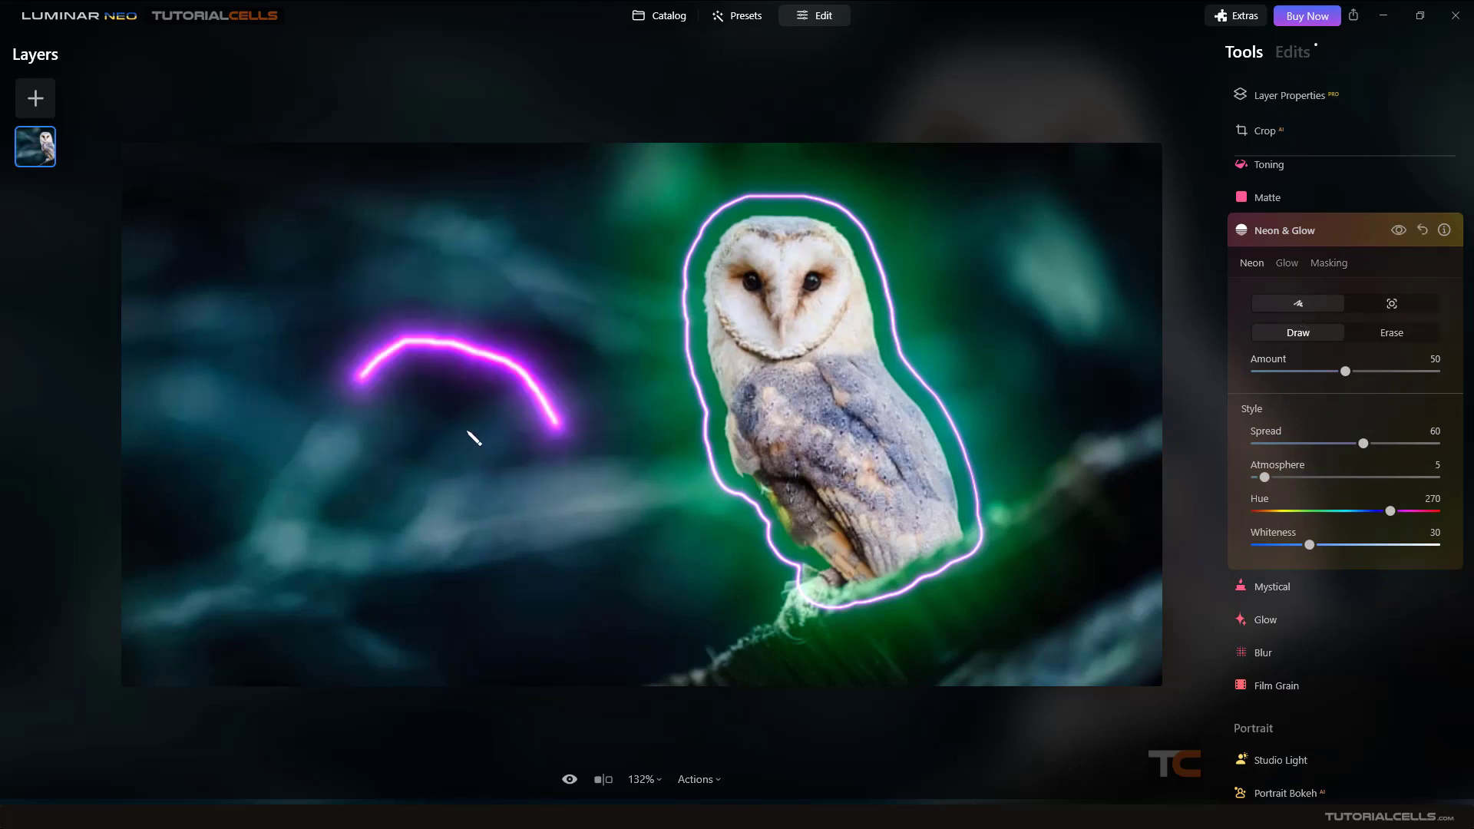
drag(463, 393, 458, 516)
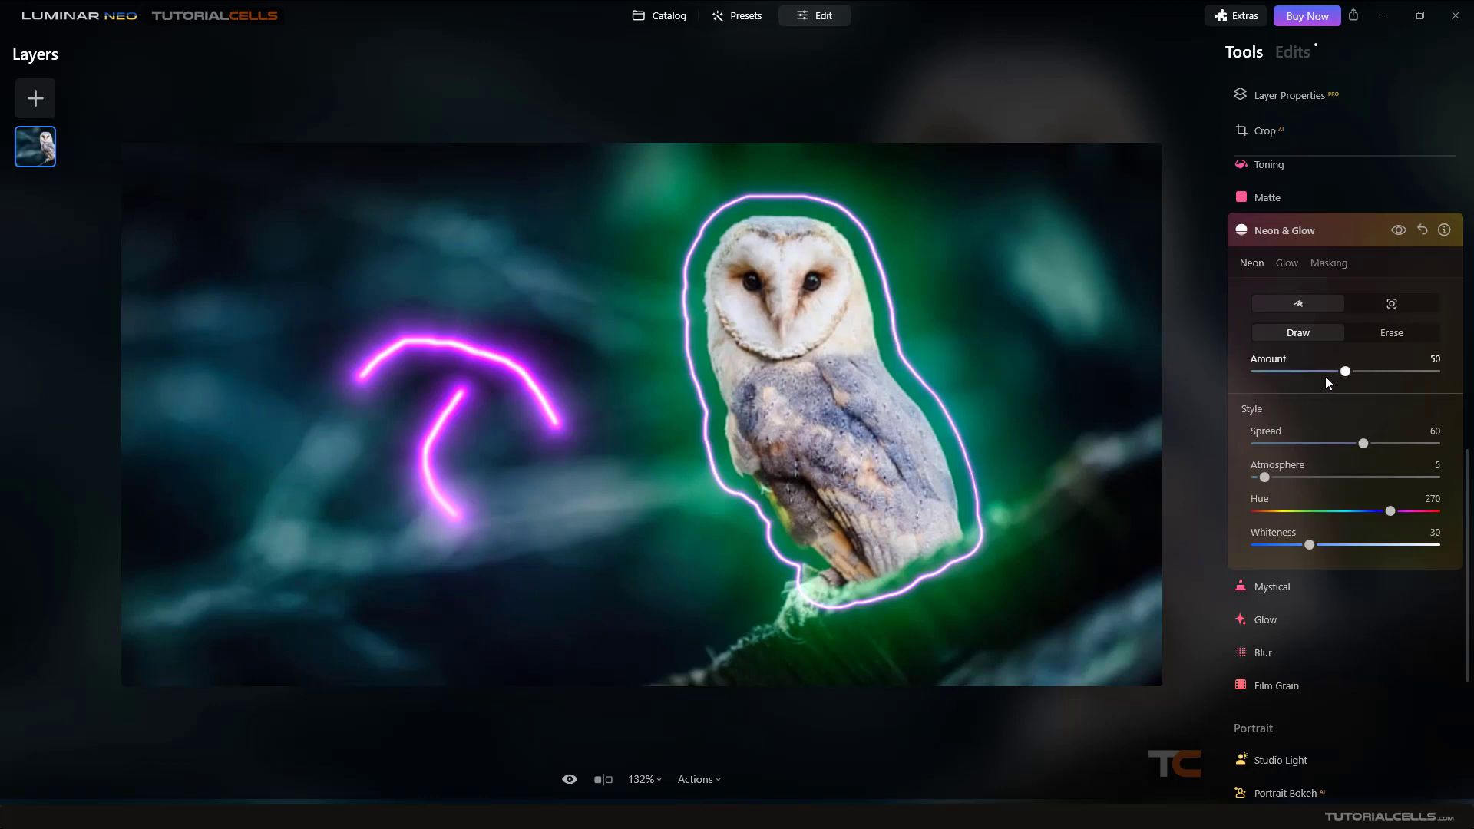
mouse_move(1357, 372)
mouse_down()
mouse_move(1311, 379)
mouse_move(1355, 382)
mouse_move(1319, 395)
mouse_up()
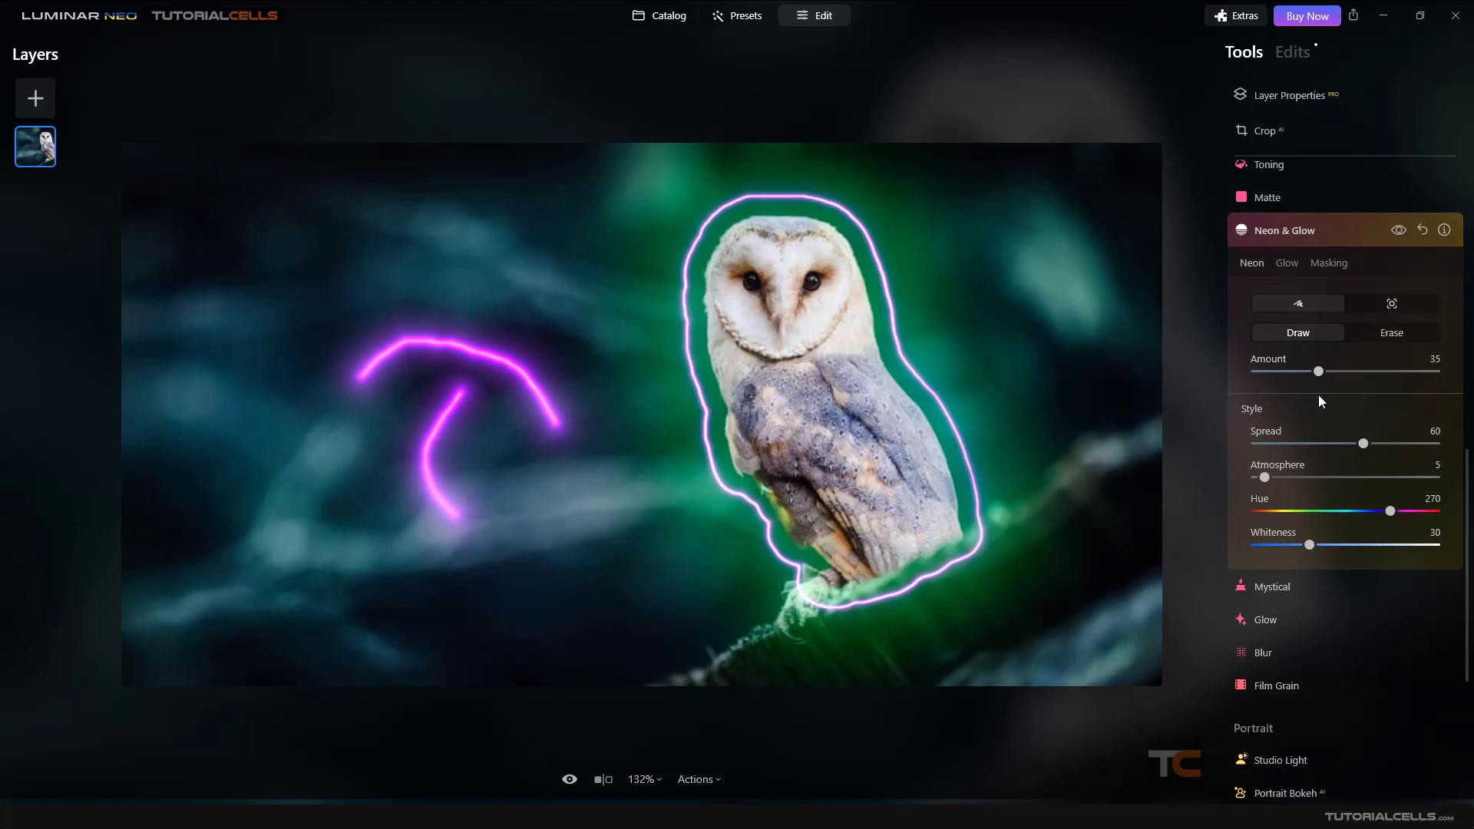
click(1292, 233)
click(1265, 234)
click(1268, 233)
click(1269, 232)
click(1267, 235)
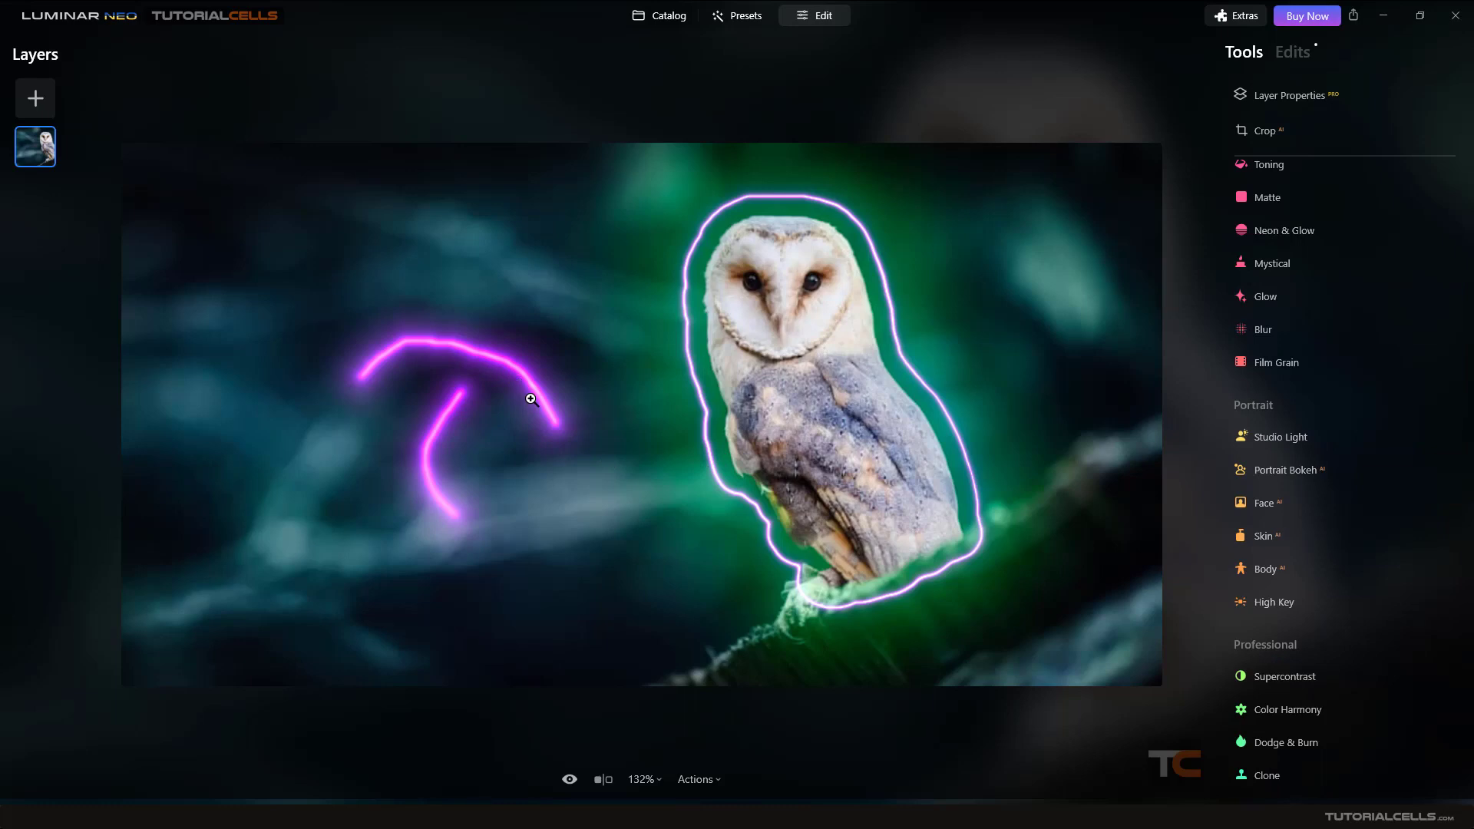
Reopen the newest Neon & Glow adjustment from the list of applied edits and slightly lower the drawn strokes' Amount.
click(1292, 53)
click(1280, 108)
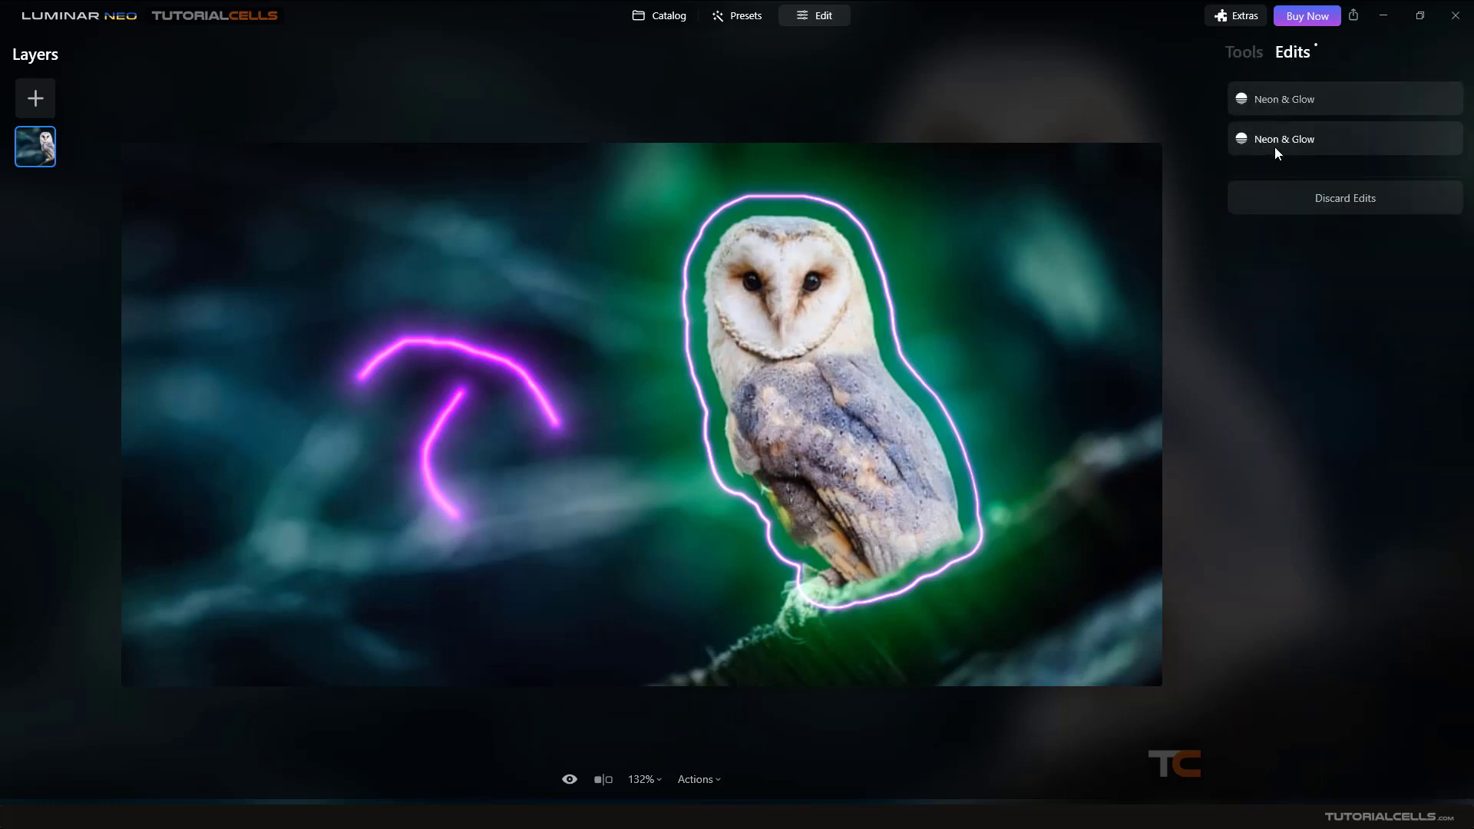
click(1291, 103)
mouse_move(1320, 241)
mouse_down()
mouse_move(1349, 233)
mouse_move(1314, 251)
mouse_up()
click(1303, 102)
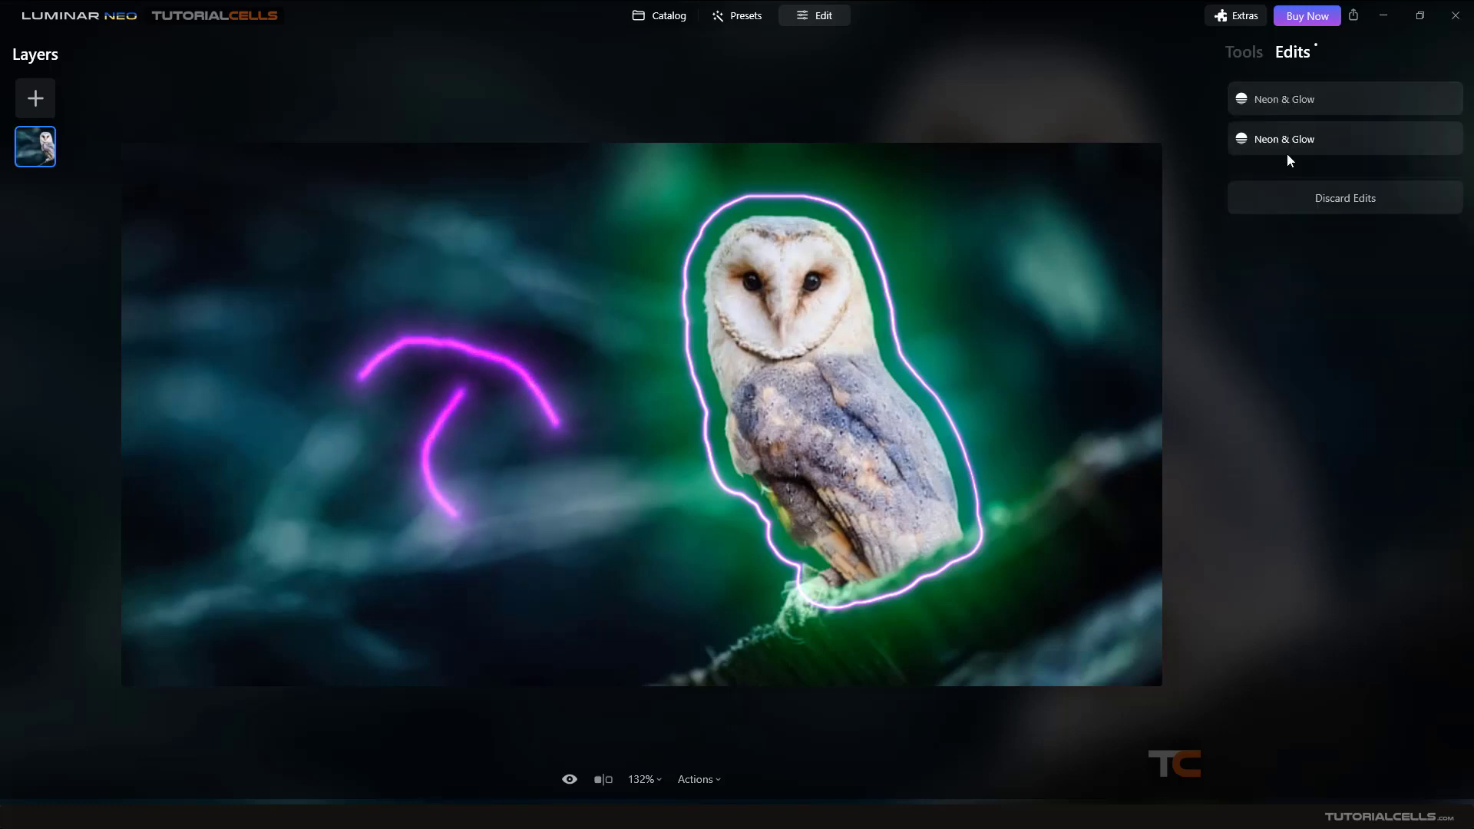
In the older Neon & Glow edit, set the drawing Amount to 50 and the Spread to 54.
click(1296, 143)
mouse_move(1301, 279)
mouse_down()
mouse_move(1384, 279)
mouse_move(1303, 281)
mouse_up()
drag(1399, 279, 1347, 298)
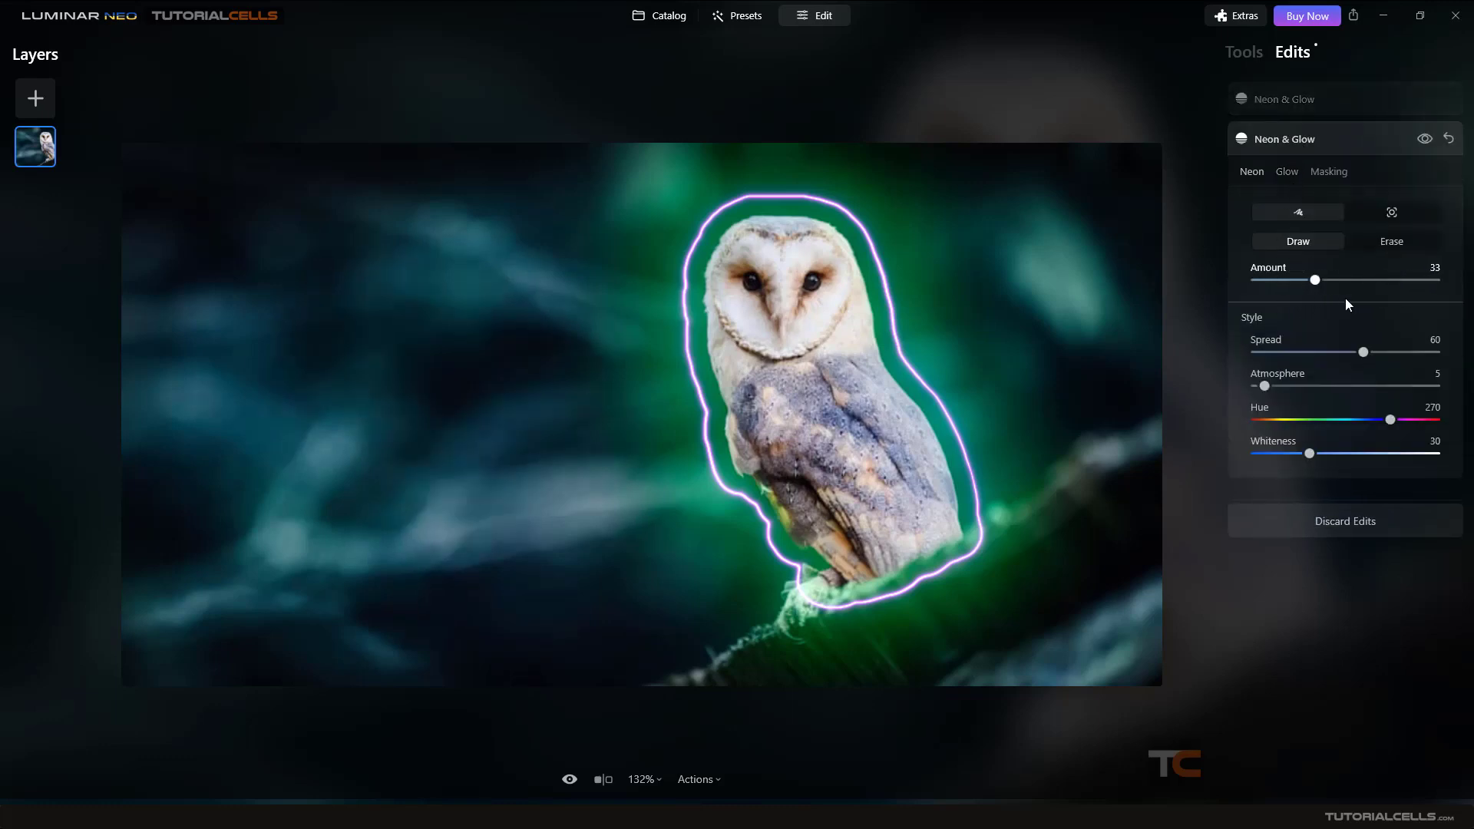
mouse_move(1363, 352)
mouse_down()
mouse_move(1325, 352)
mouse_move(1353, 353)
mouse_up()
Toggle the visibility of each of the two Neon & Glow edits to compare their effect on the photo.
click(1309, 147)
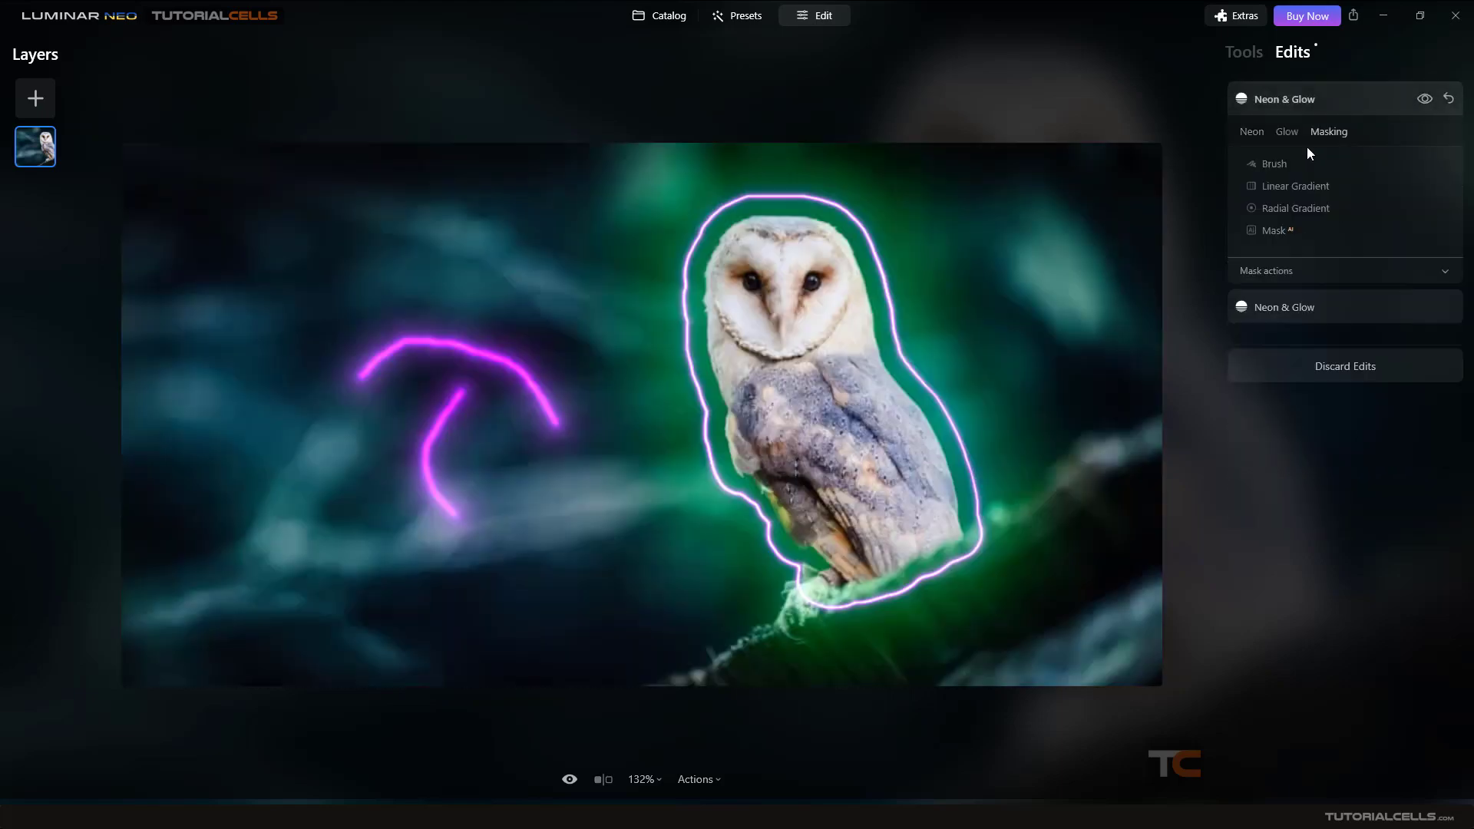
click(1425, 99)
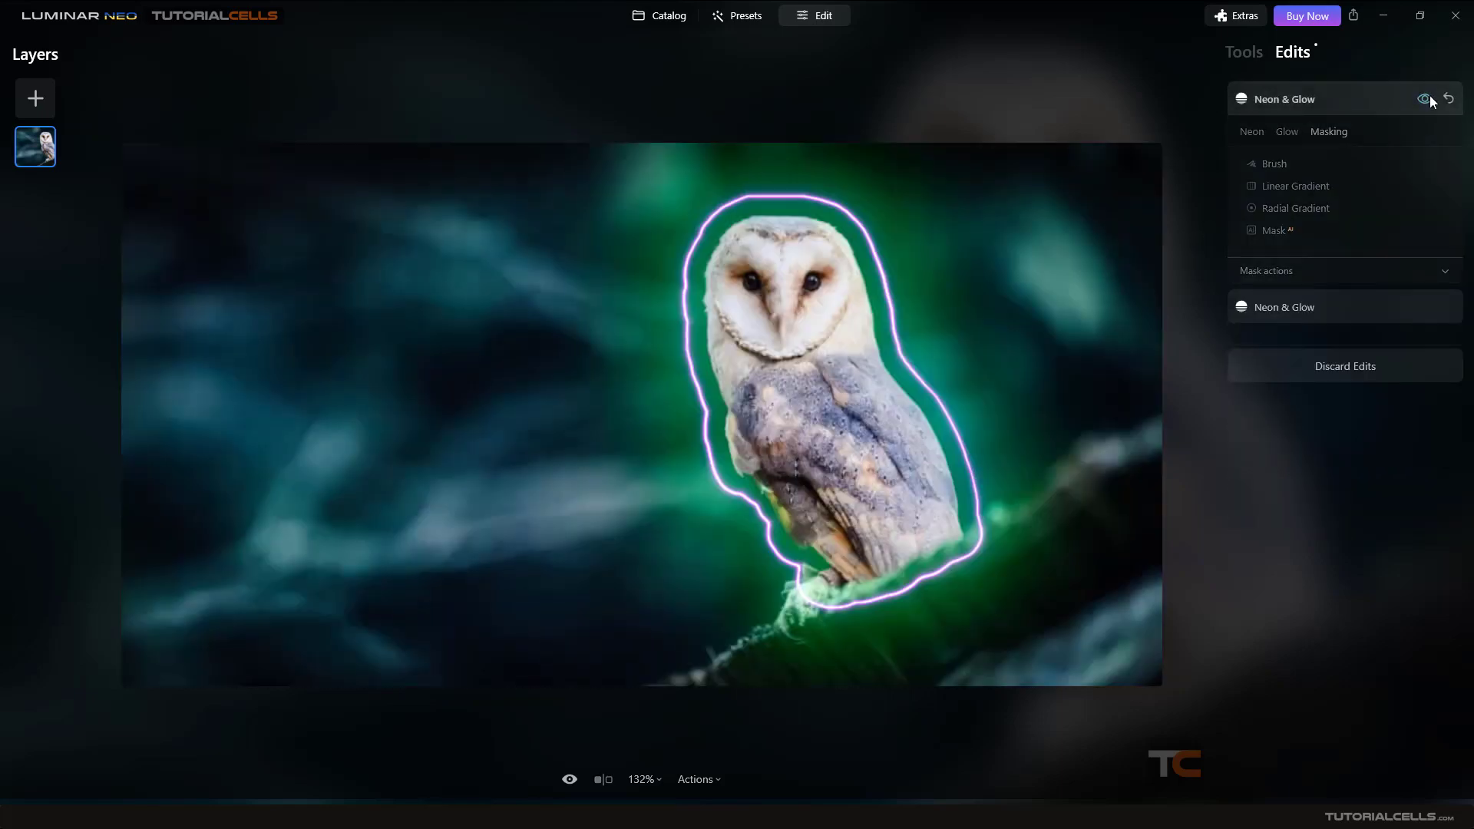
click(1425, 98)
click(1364, 307)
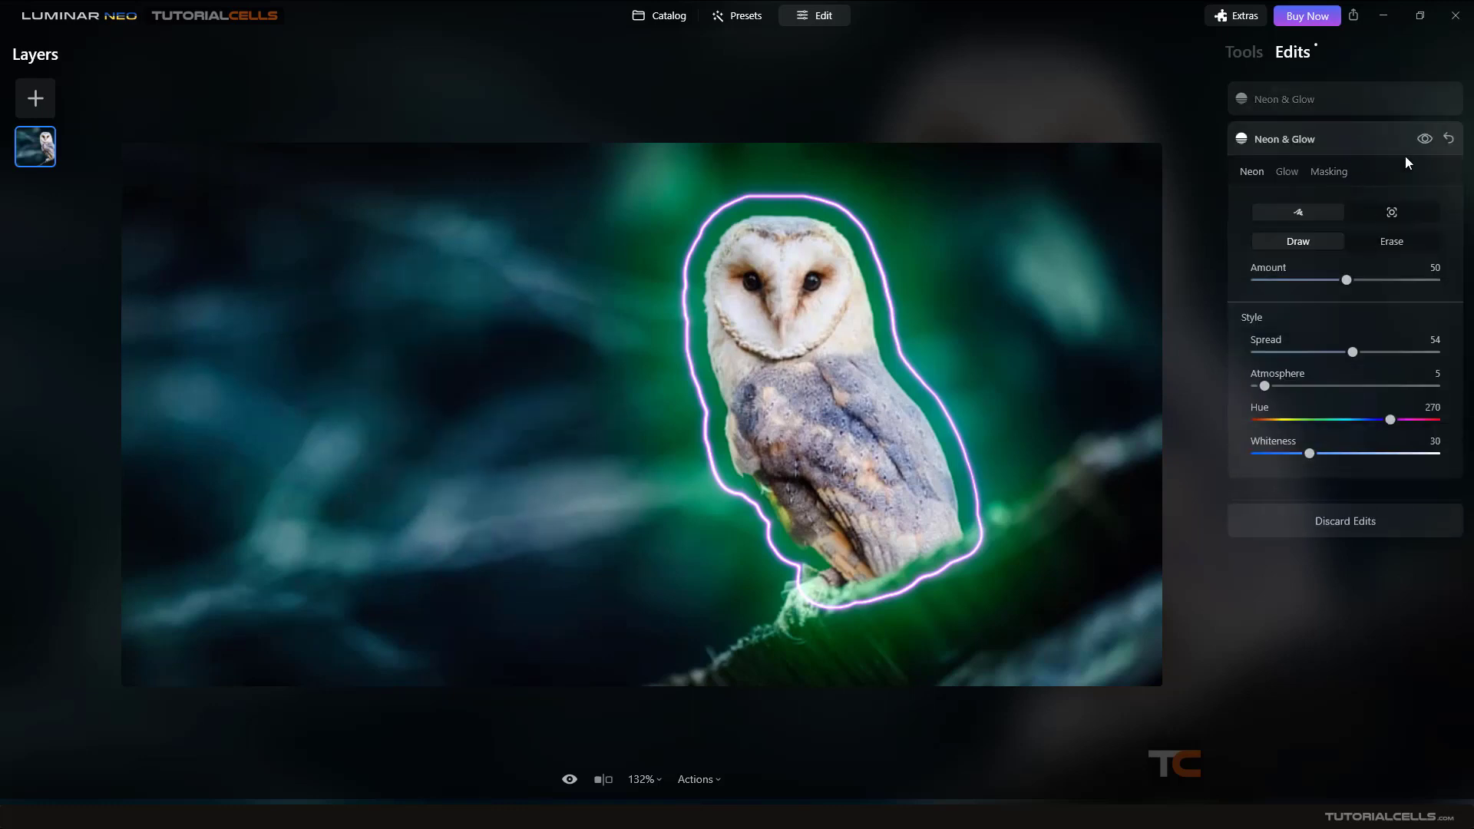
click(1420, 144)
click(1420, 144)
click(1421, 144)
click(1420, 145)
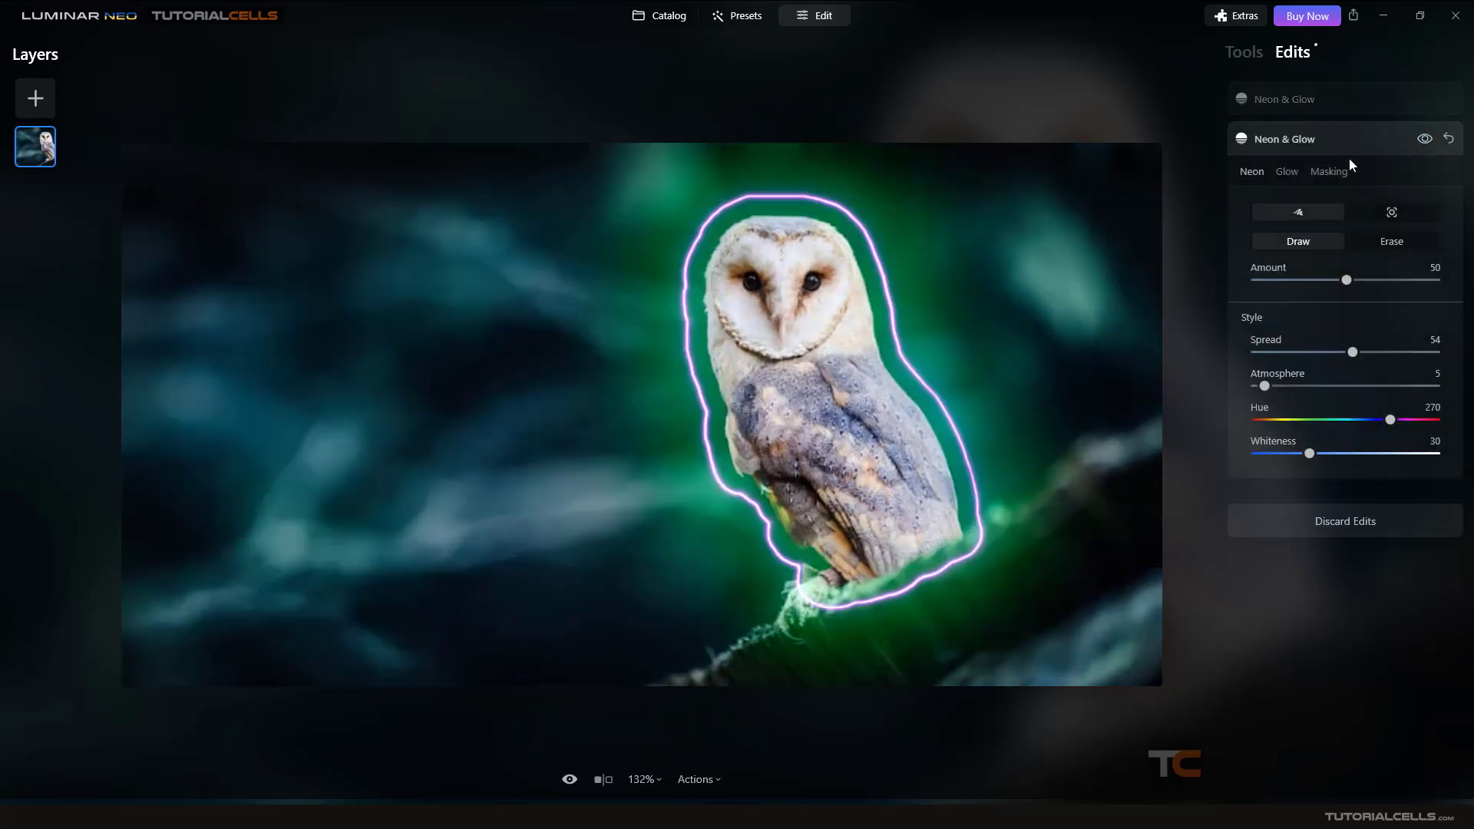
click(1309, 157)
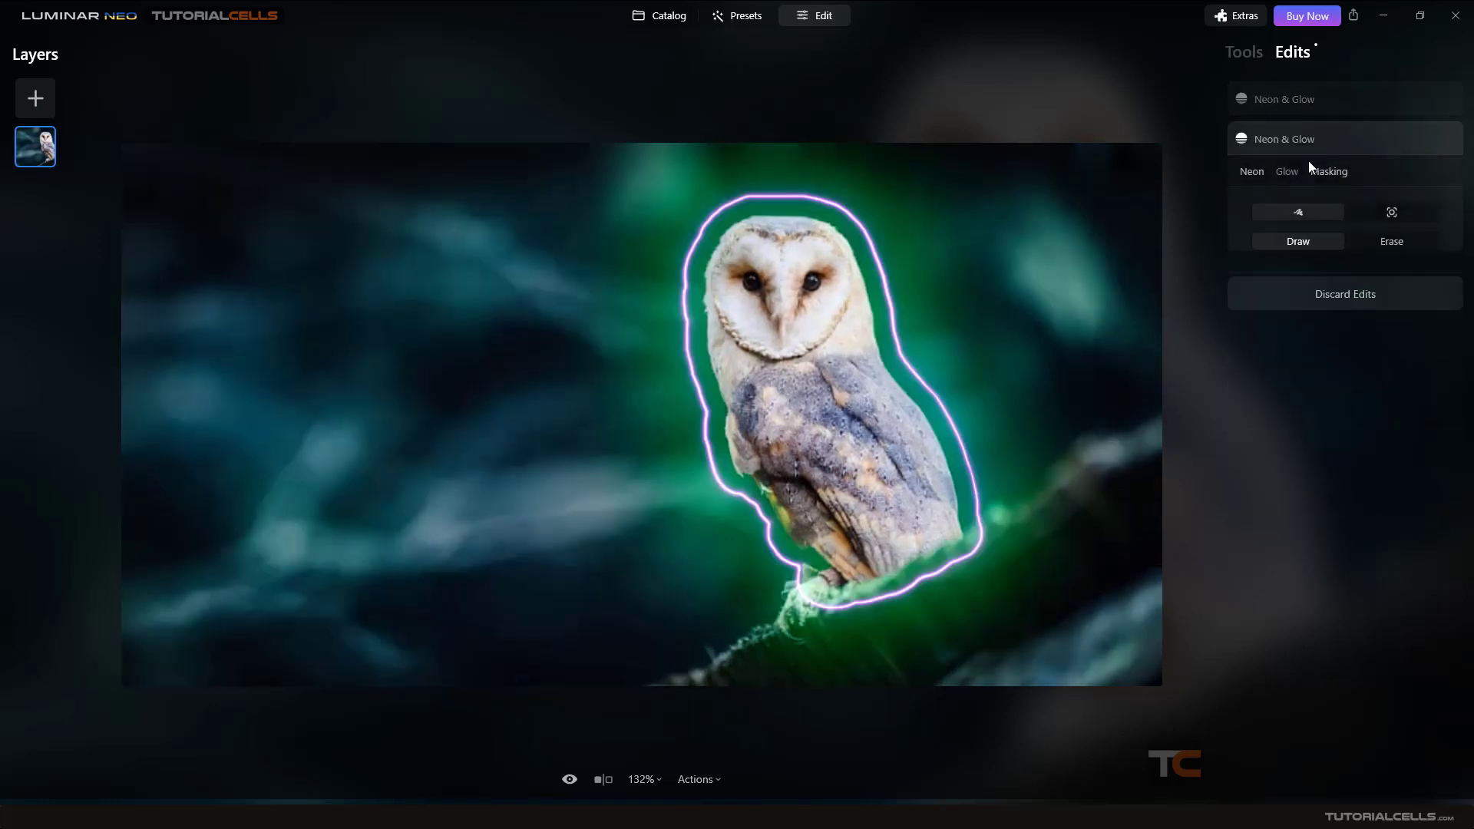
click(1277, 96)
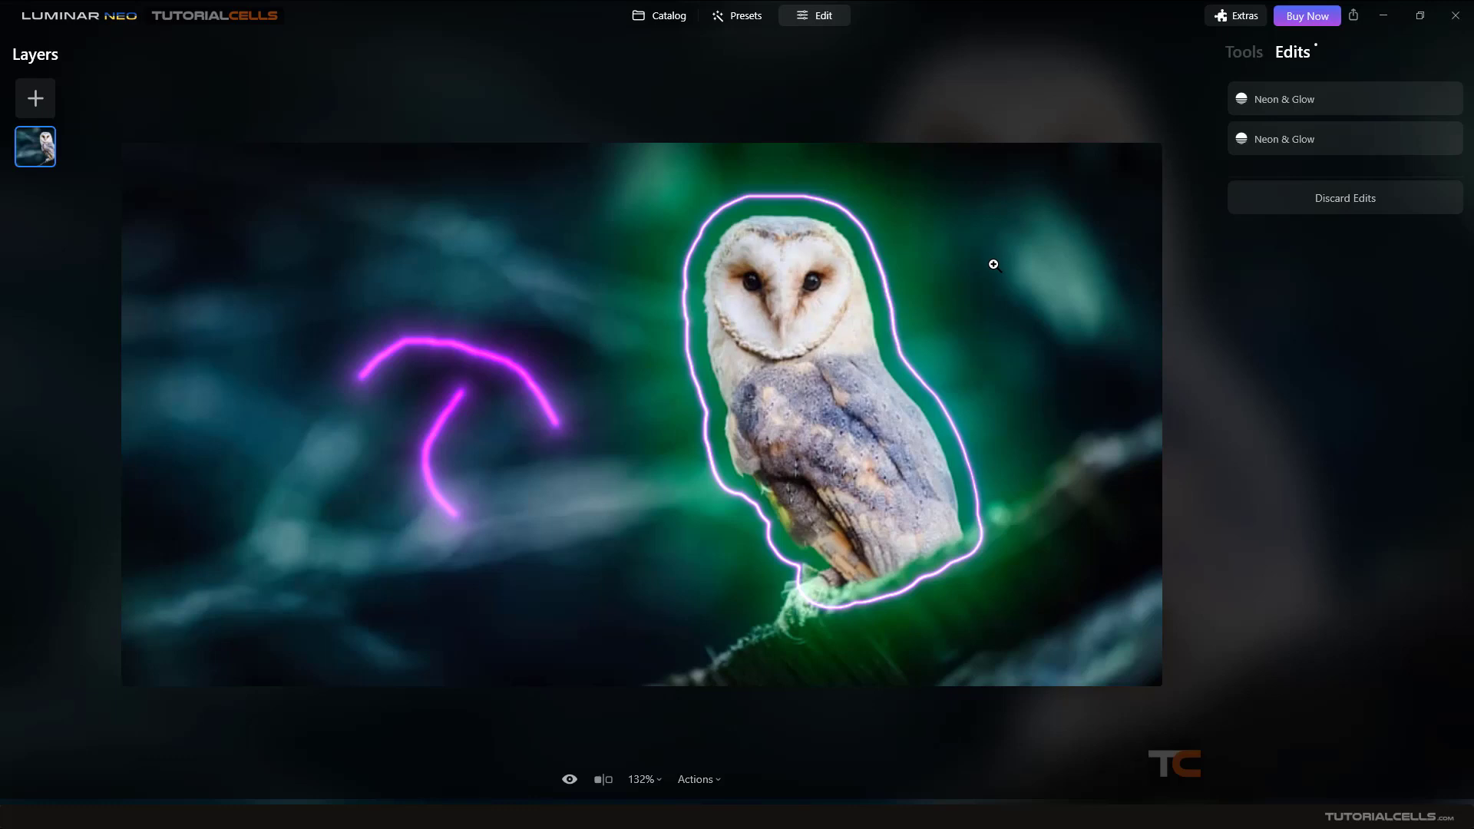
Return to the editing tools and open a fresh Neon & Glow adjustment.
click(1244, 52)
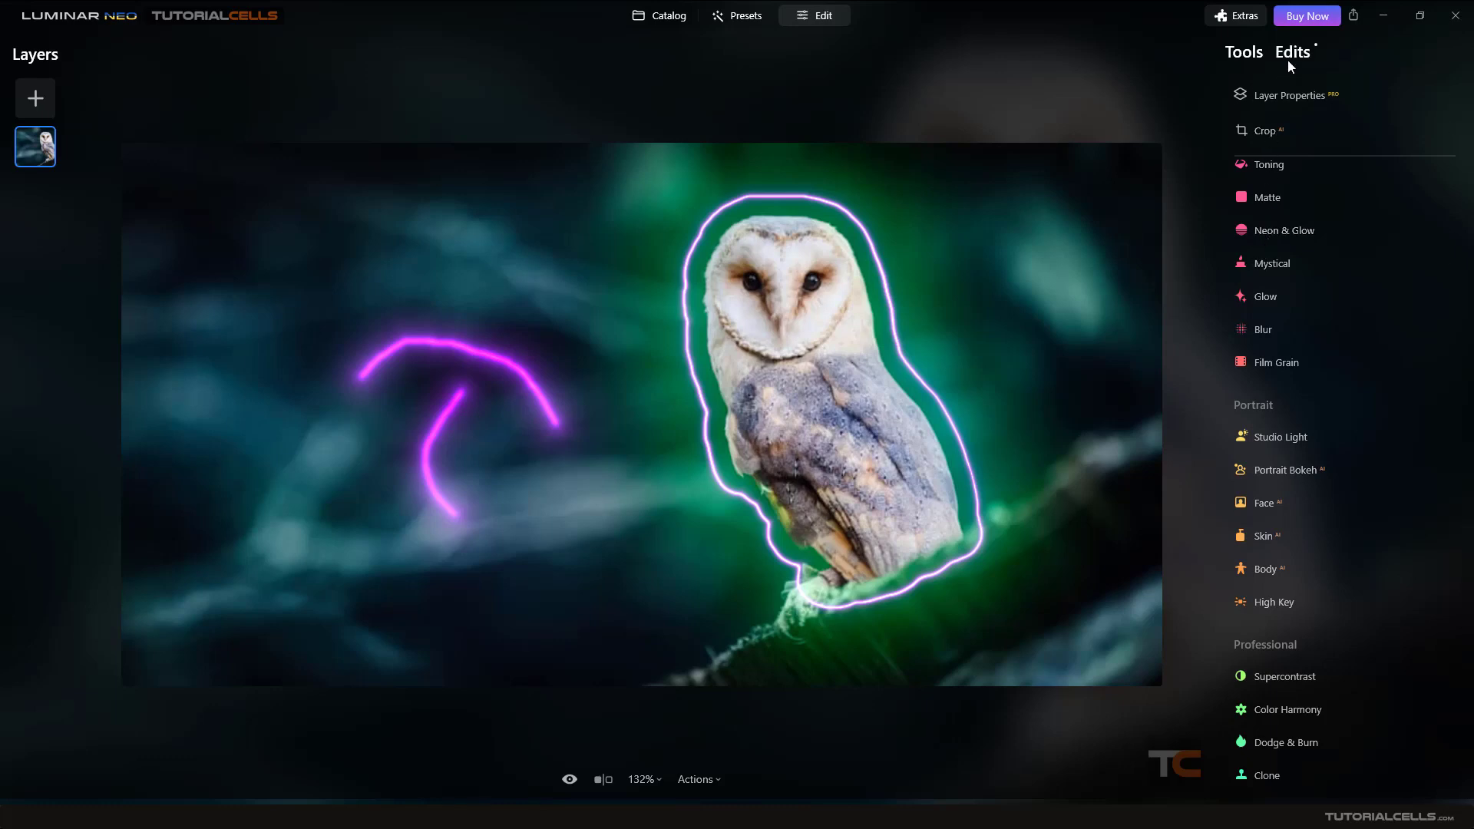
click(1288, 232)
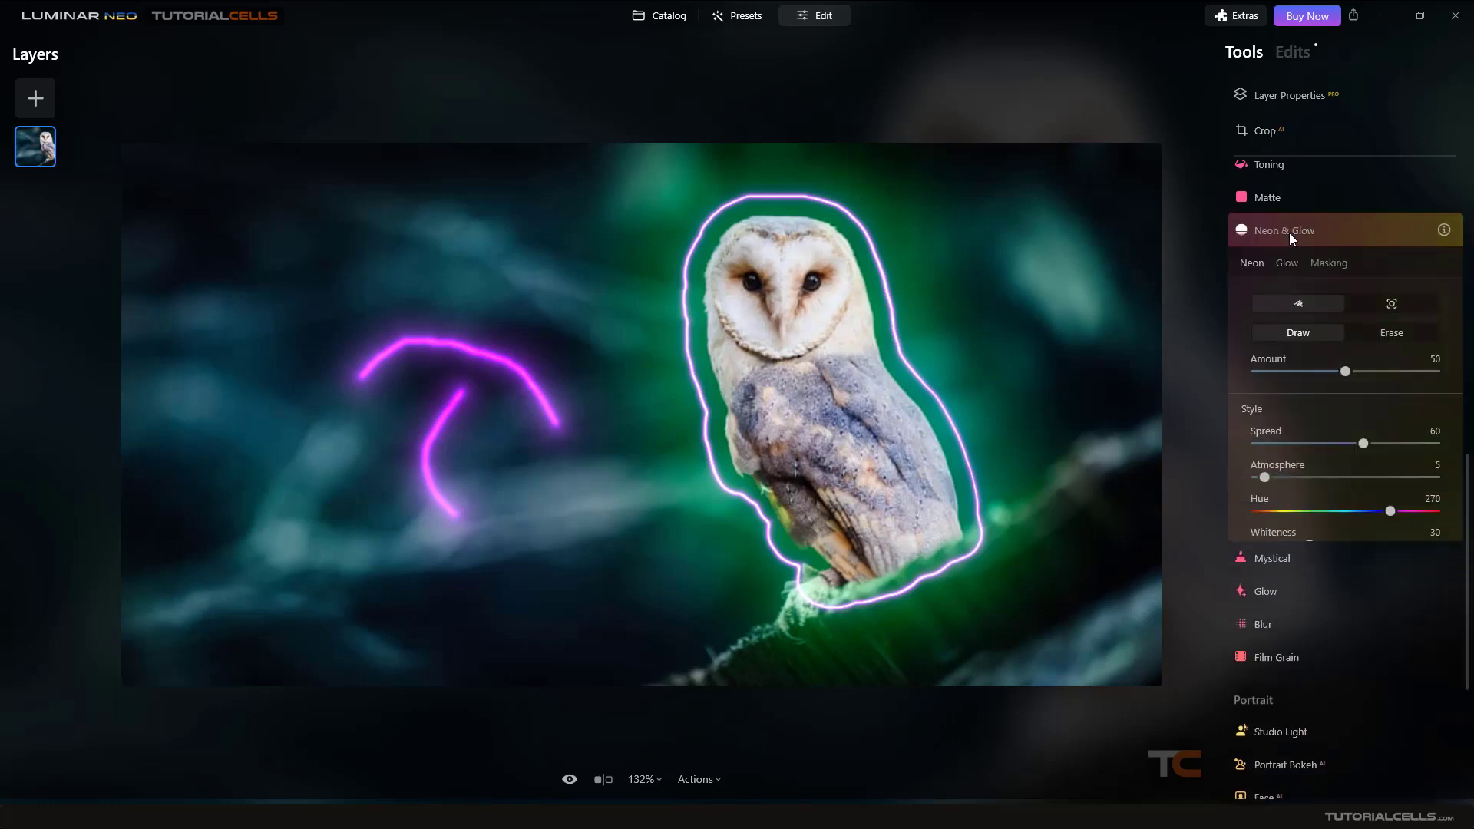
In the fresh Neon & Glow adjustment, set the Hue to 131 and draw a long, nearly vertical neon stroke to the owl's right.
click(1289, 233)
click(1289, 232)
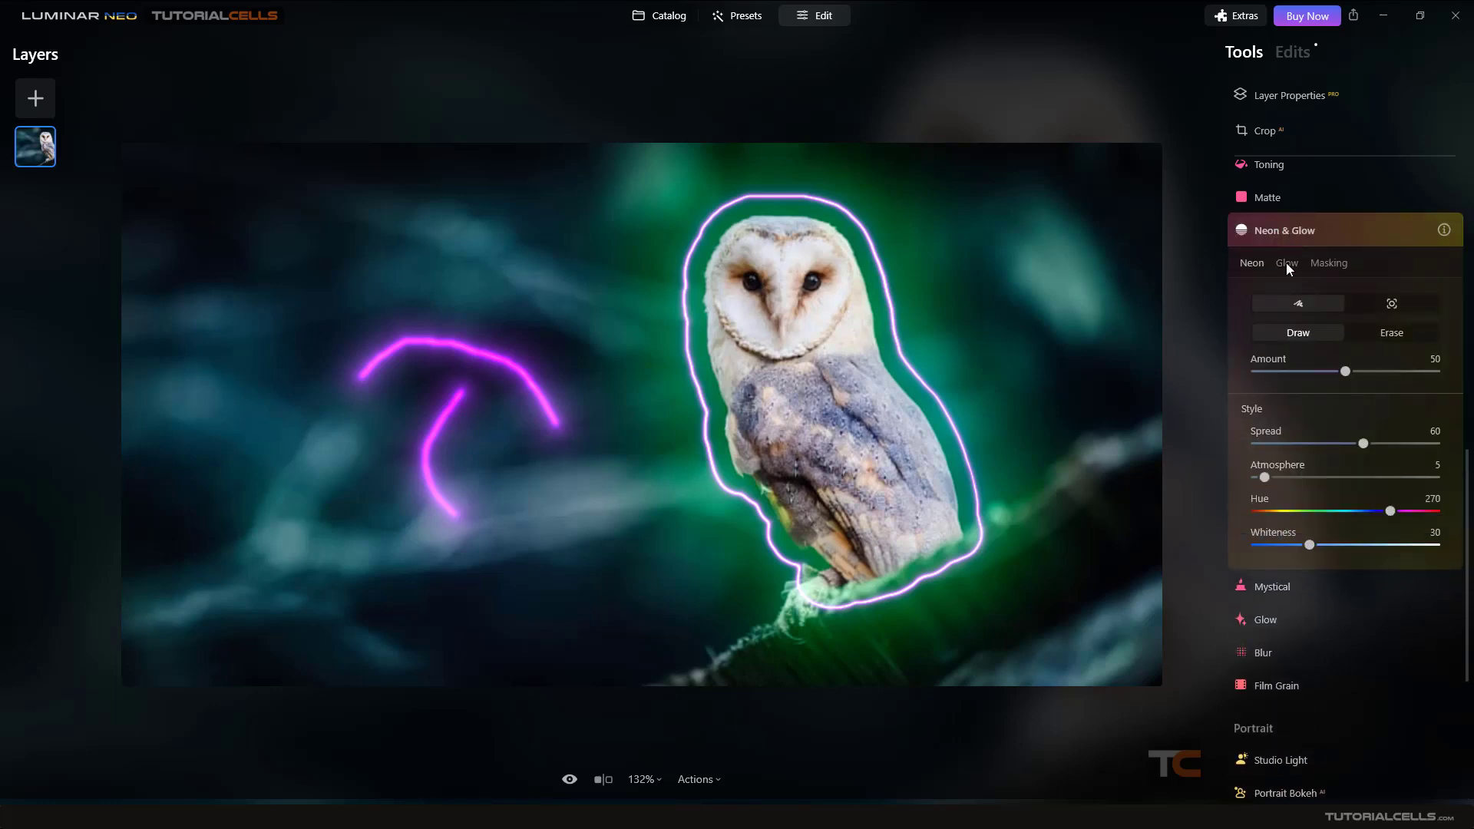
drag(1389, 511, 1321, 511)
drag(1025, 219, 1058, 470)
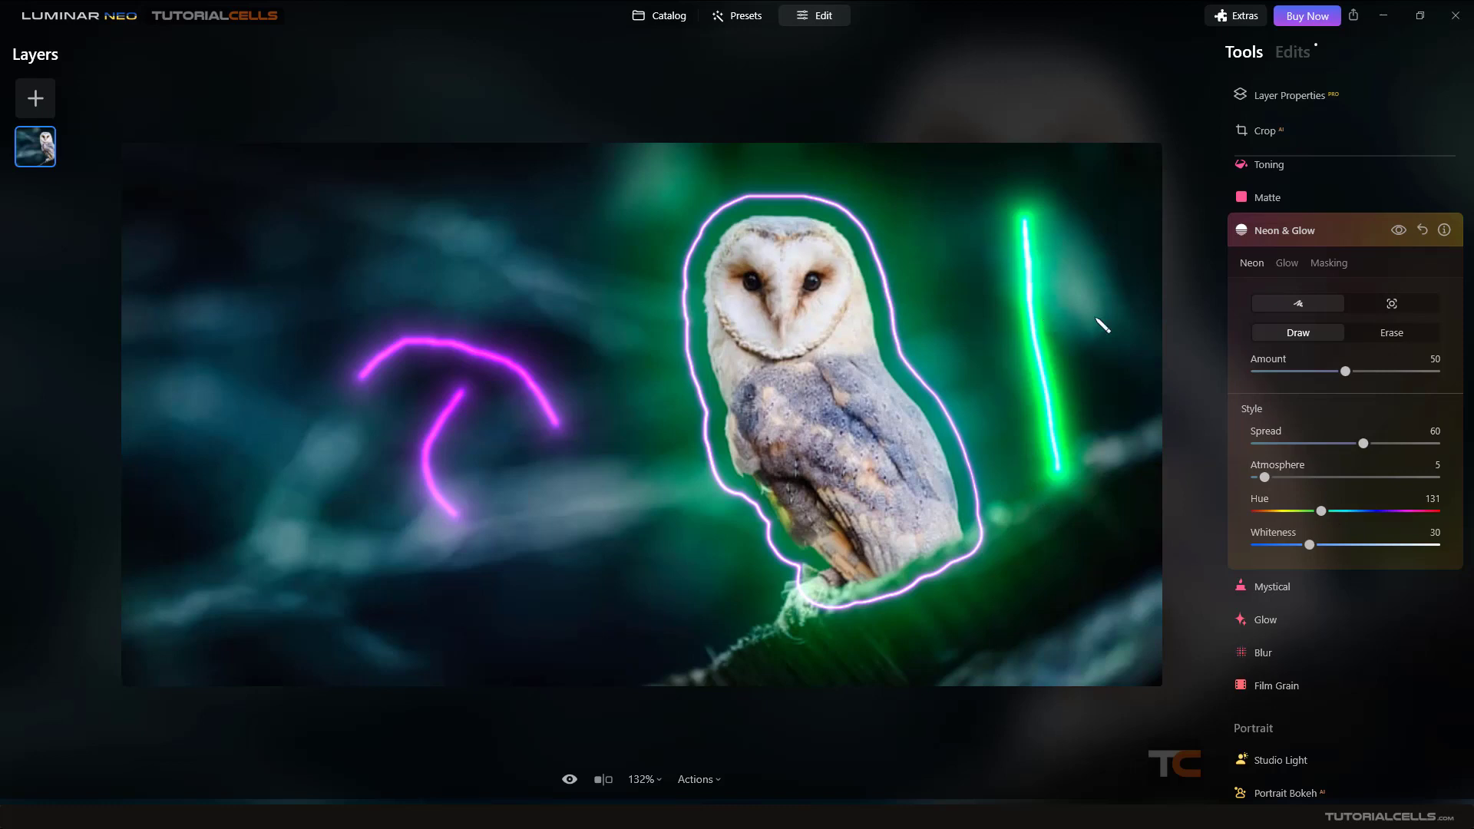
Review the stacked Neon & Glow adjustments among the applied edits, expanding and collapsing the newest one, and return to the editing tools.
click(1293, 52)
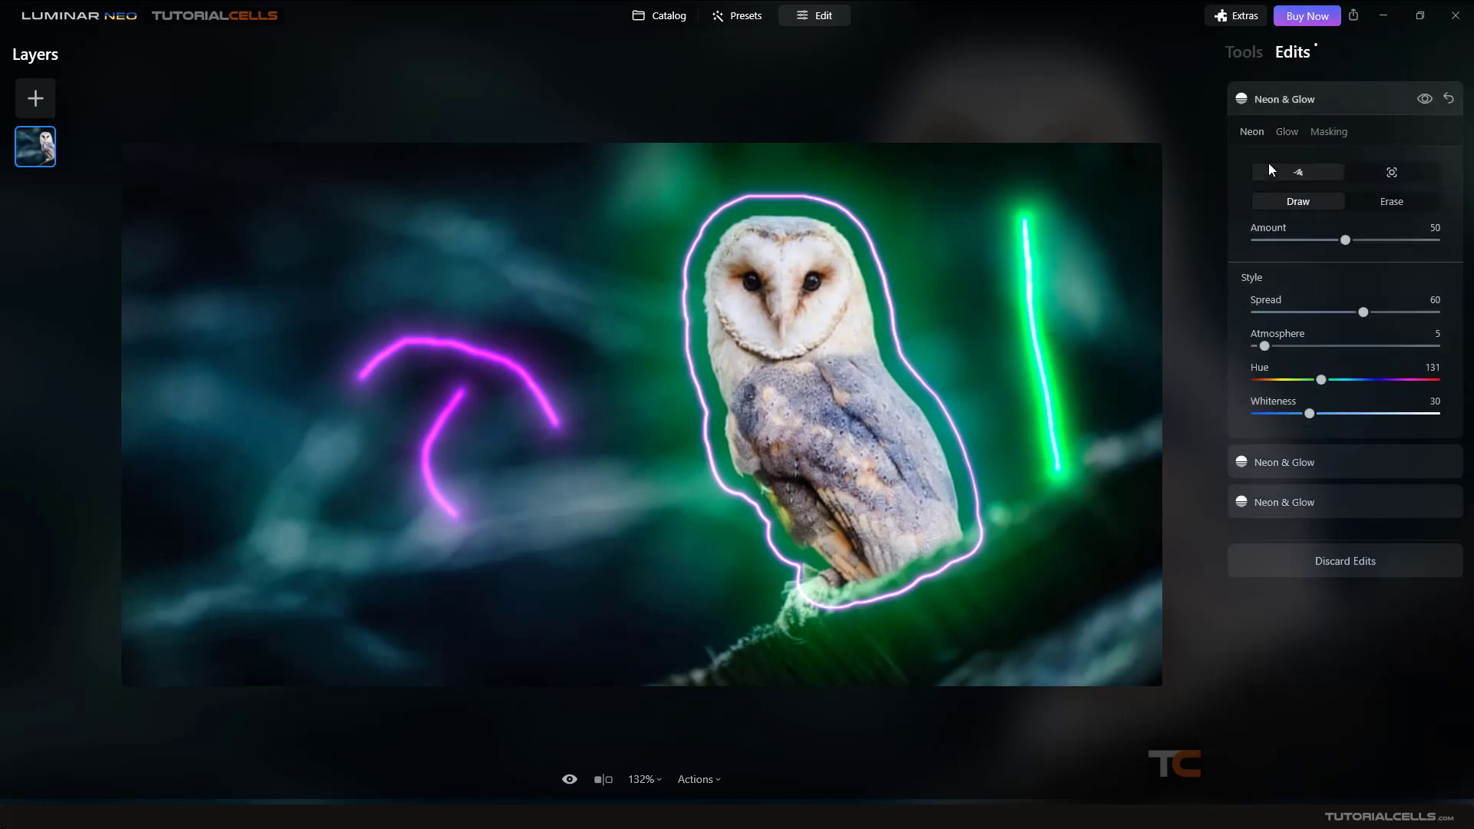
click(1279, 103)
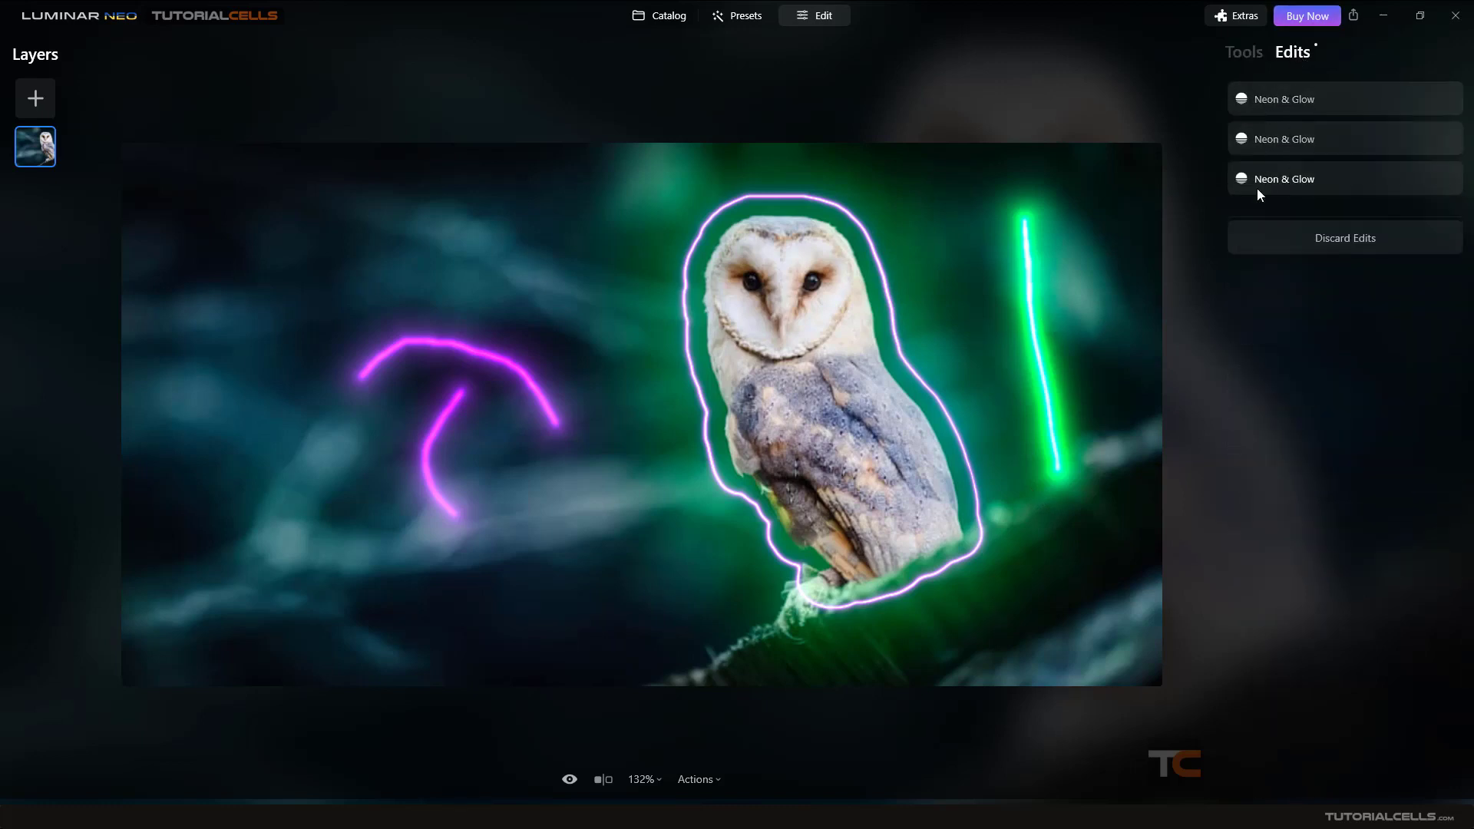
click(1245, 52)
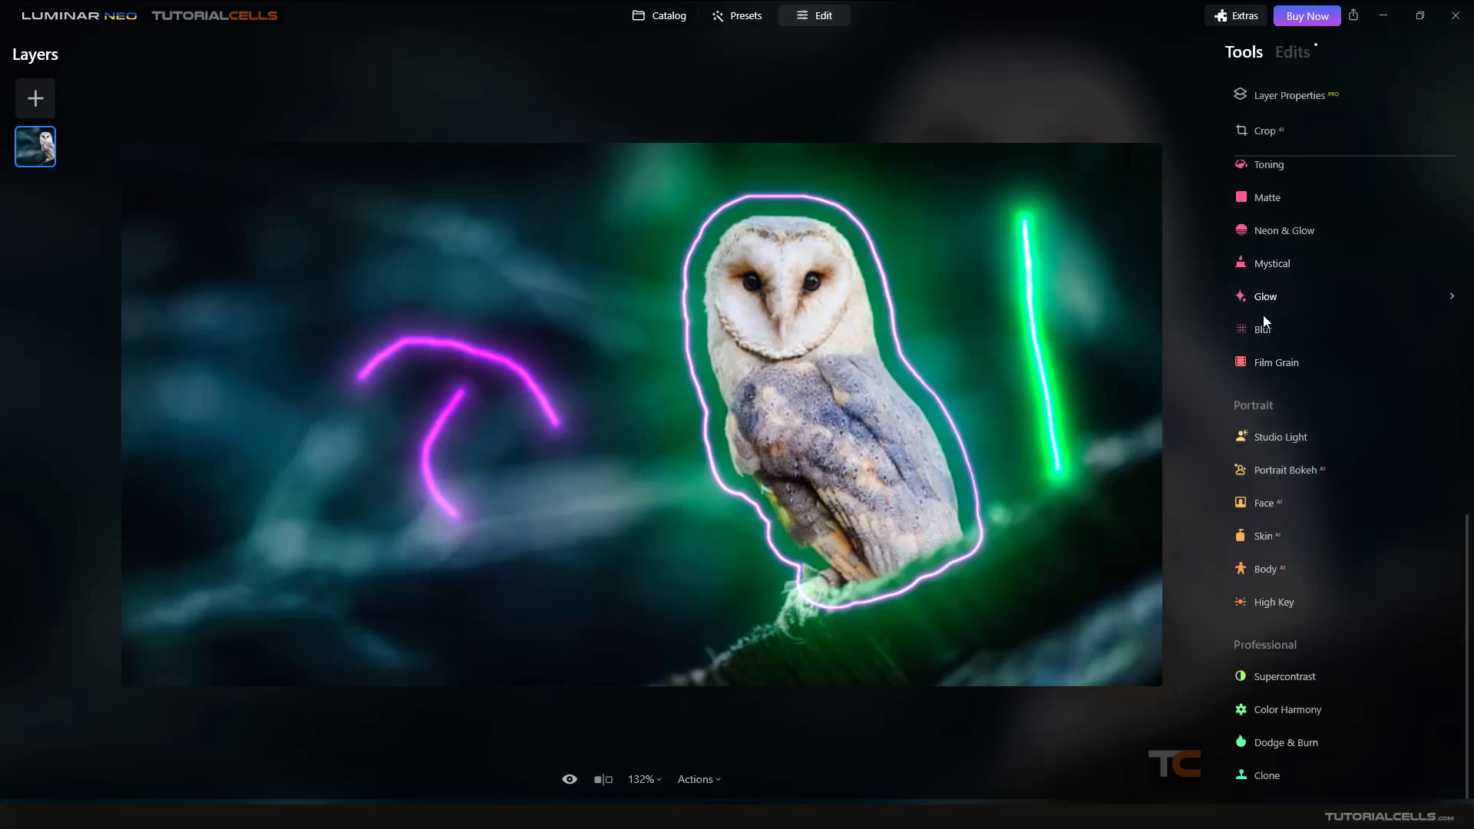
click(1302, 57)
click(1309, 102)
click(1301, 99)
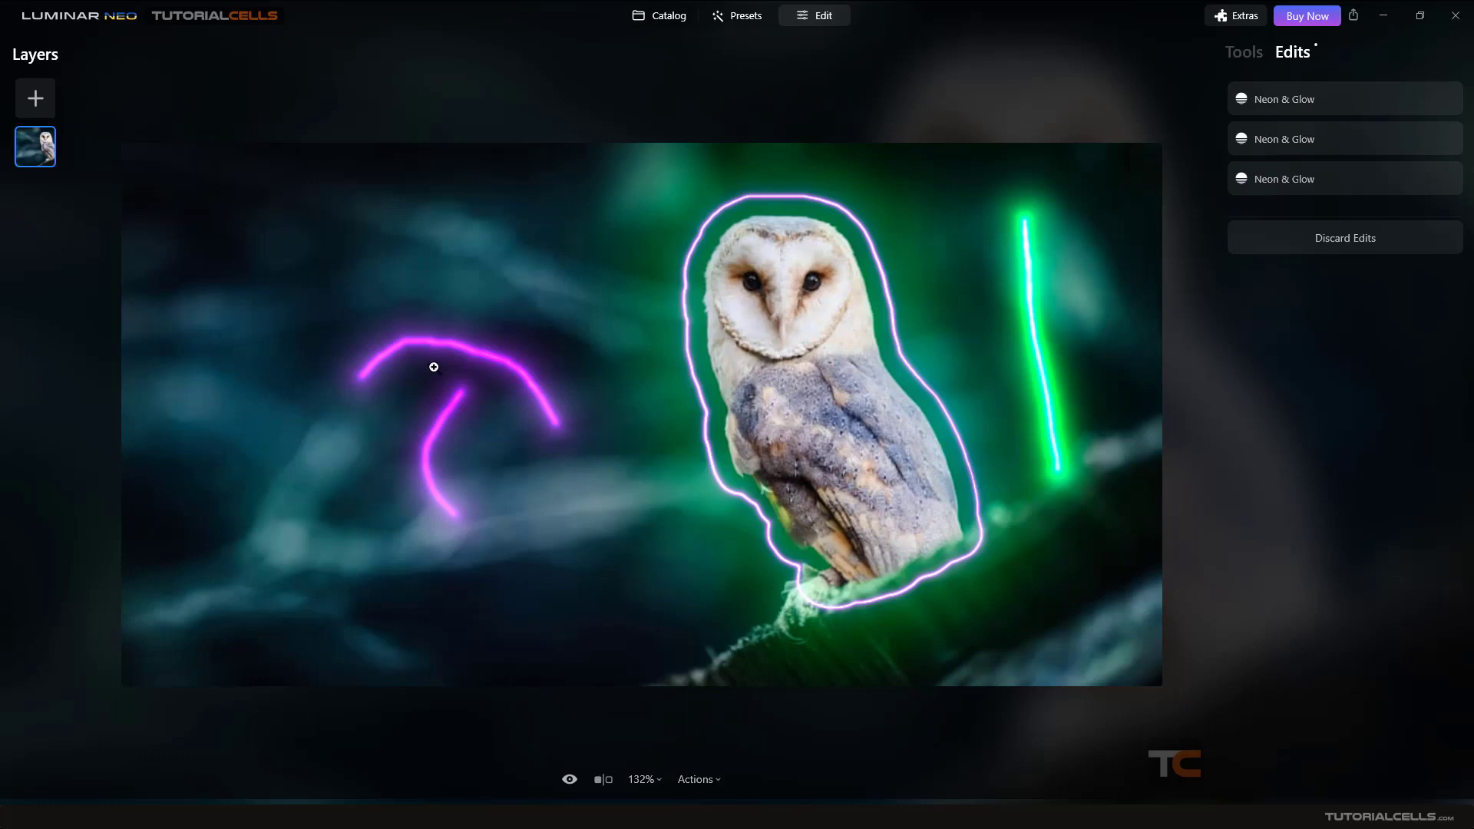
click(1239, 53)
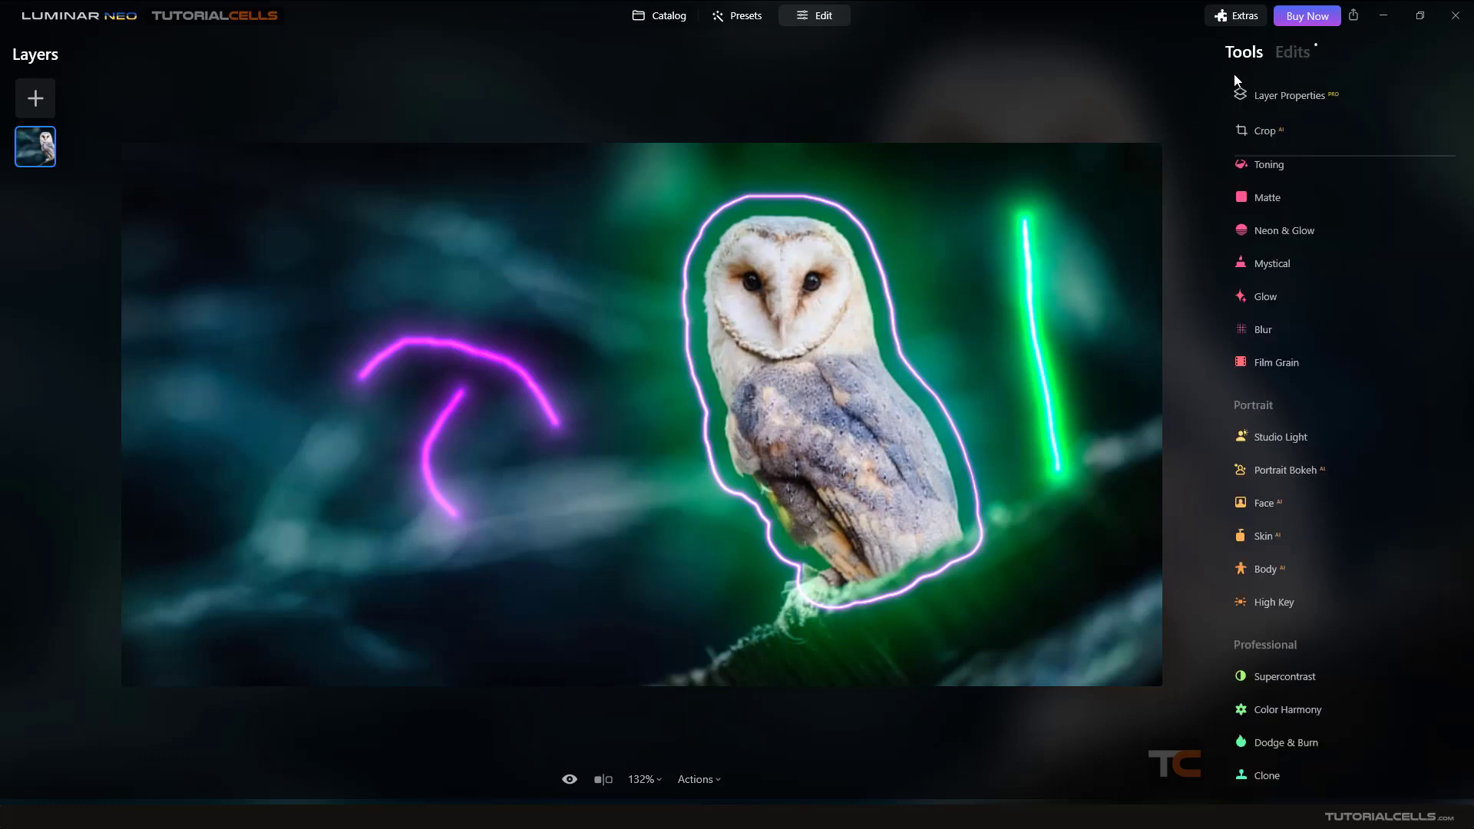